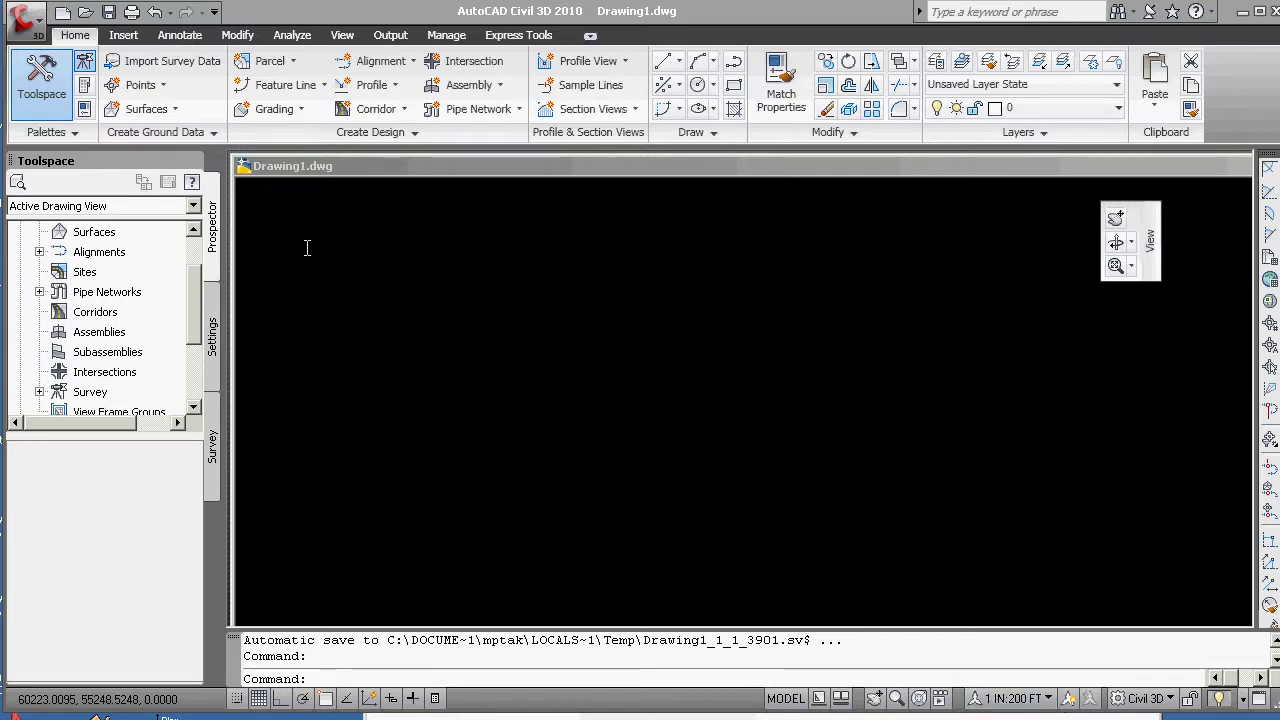
- Create a new drawing from the wisdot10 template
left_click(40, 24)
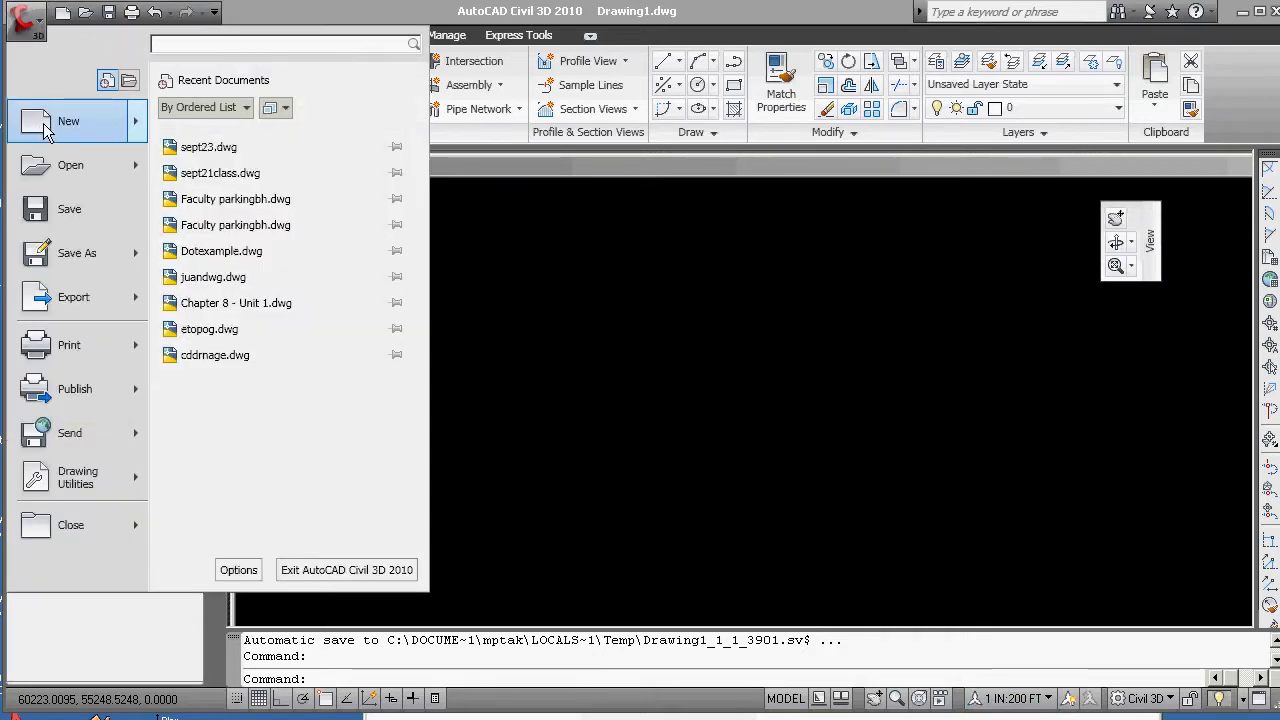
mouse_move(50, 128)
left_click(243, 135)
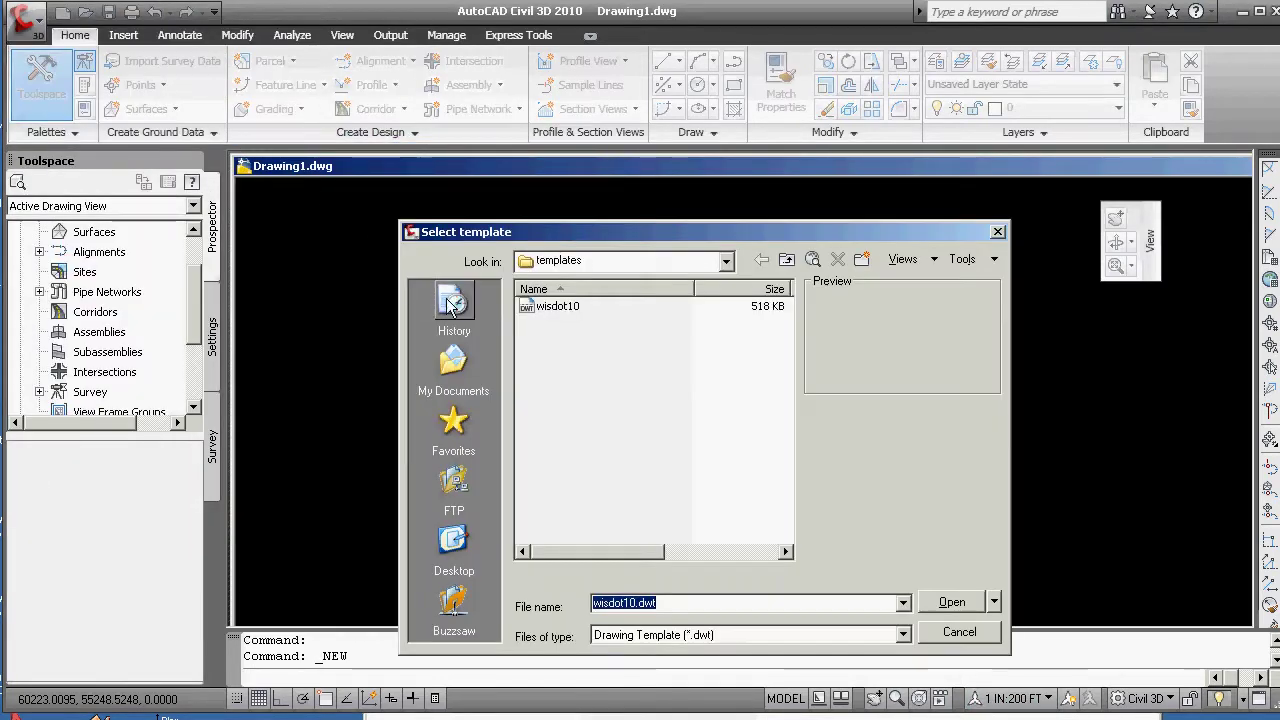
left_click(553, 310)
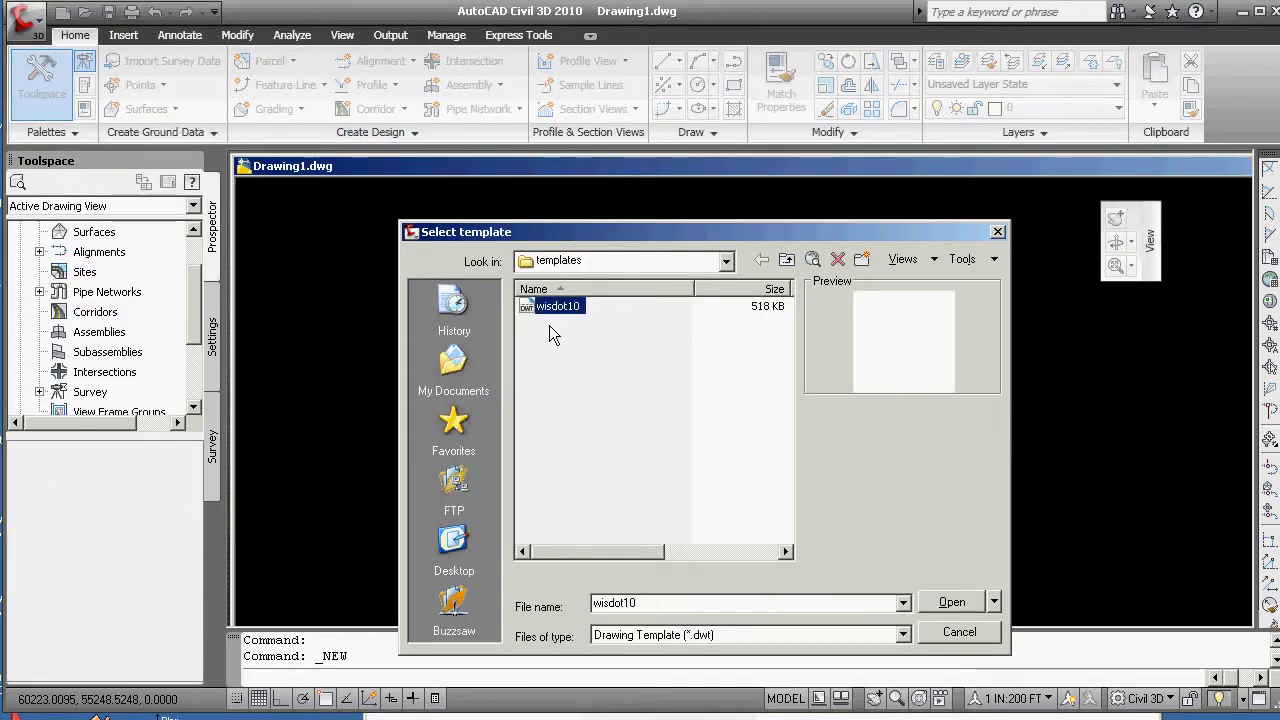
left_click(968, 602)
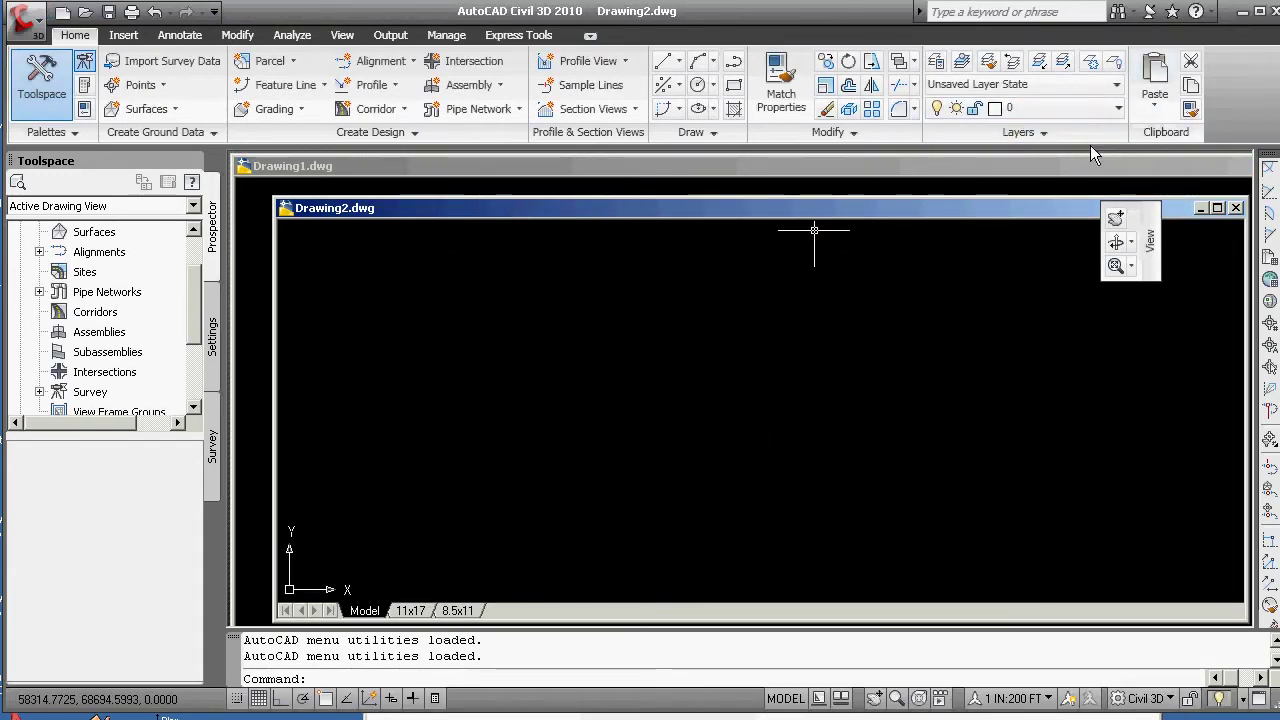
- Close Drawing1 without saving its changes, and reposition and enlarge the Drawing2 window to fill the drawing area
left_click(728, 178)
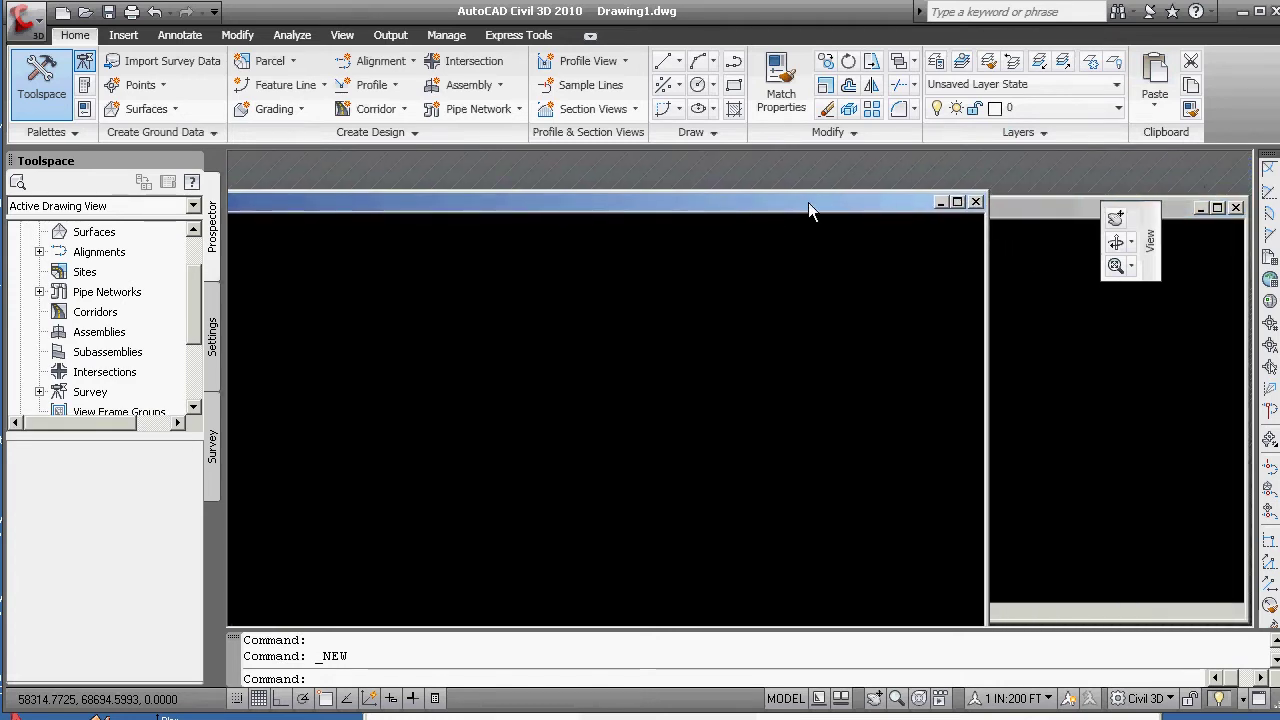
left_click(975, 202)
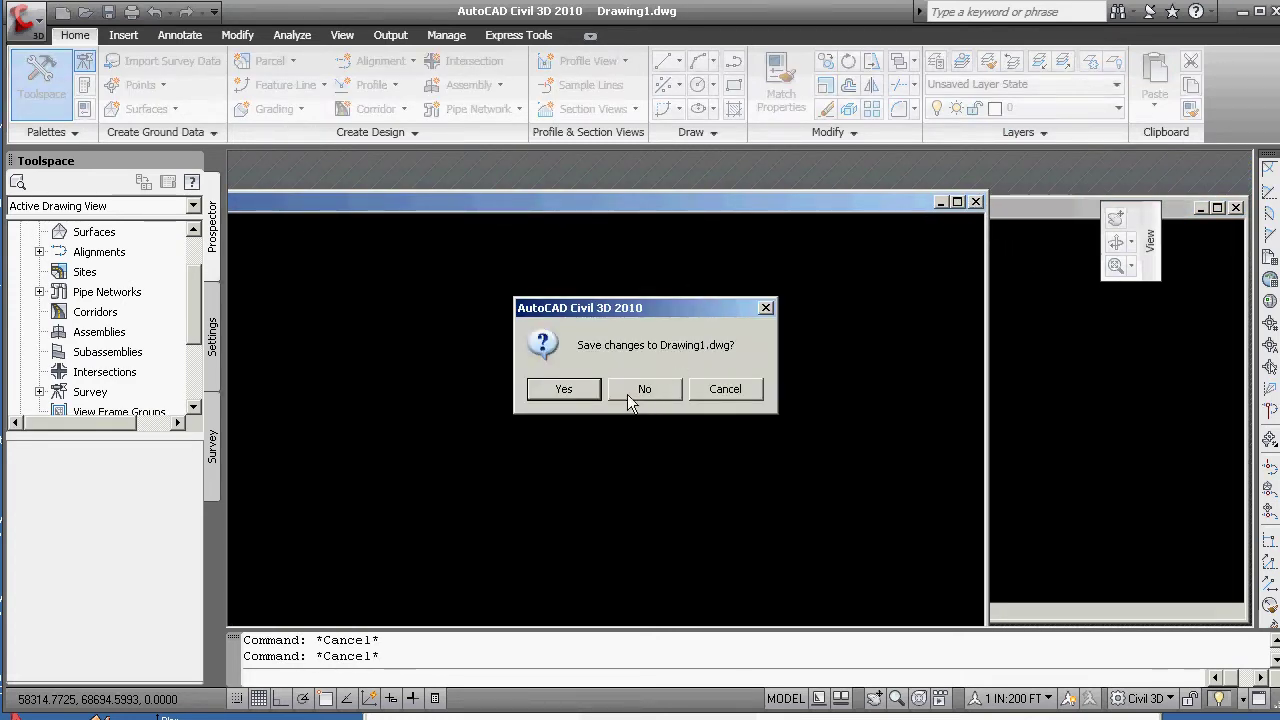
left_click(645, 390)
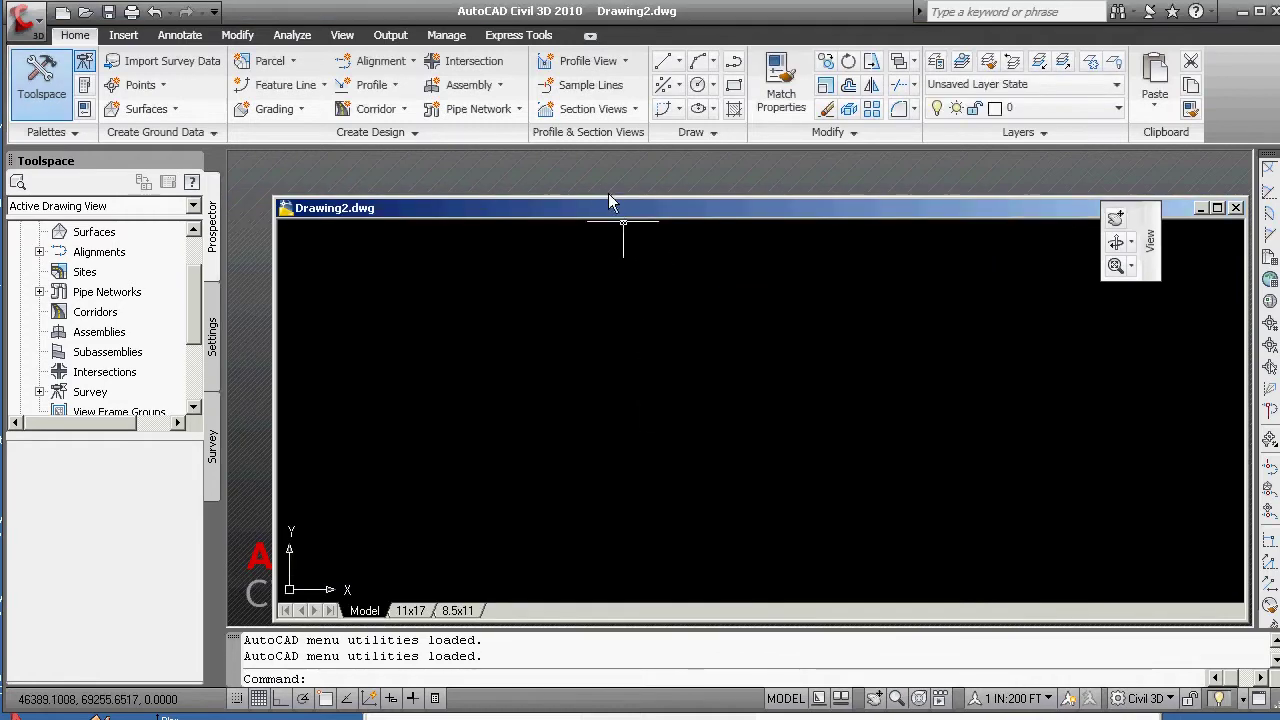
left_click_drag(581, 204, 554, 154)
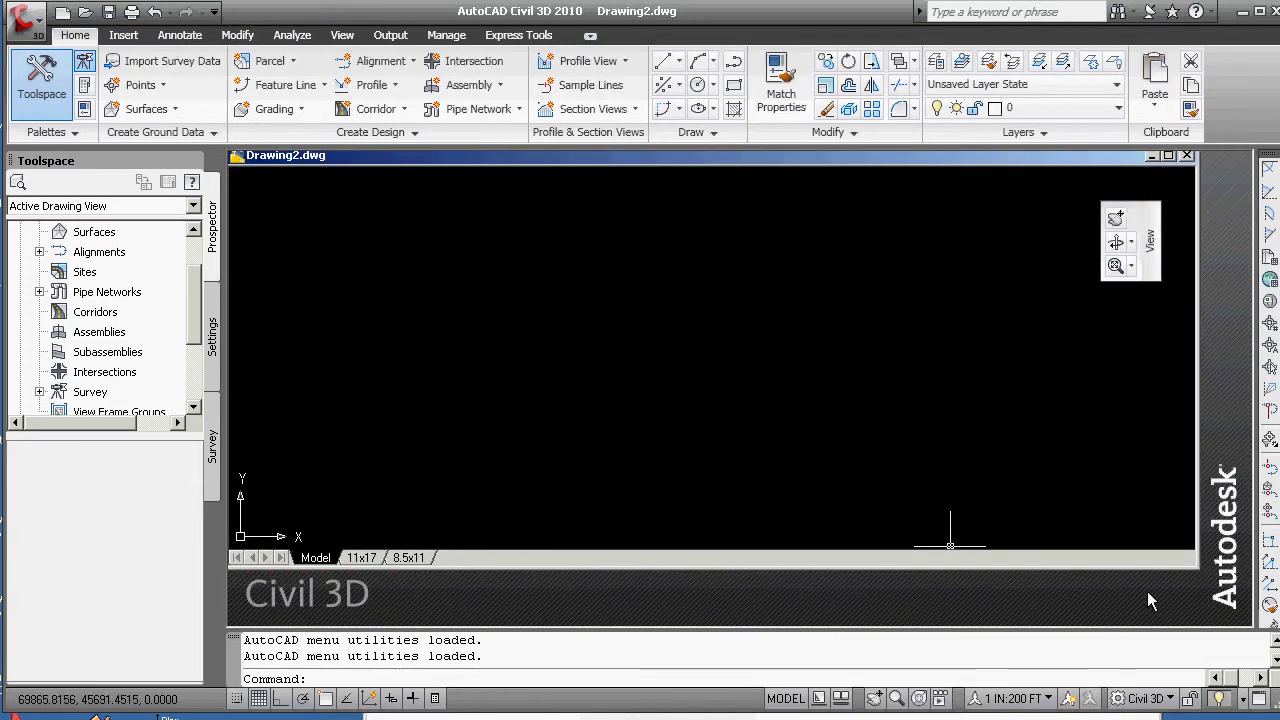
left_click_drag(1196, 569, 1247, 628)
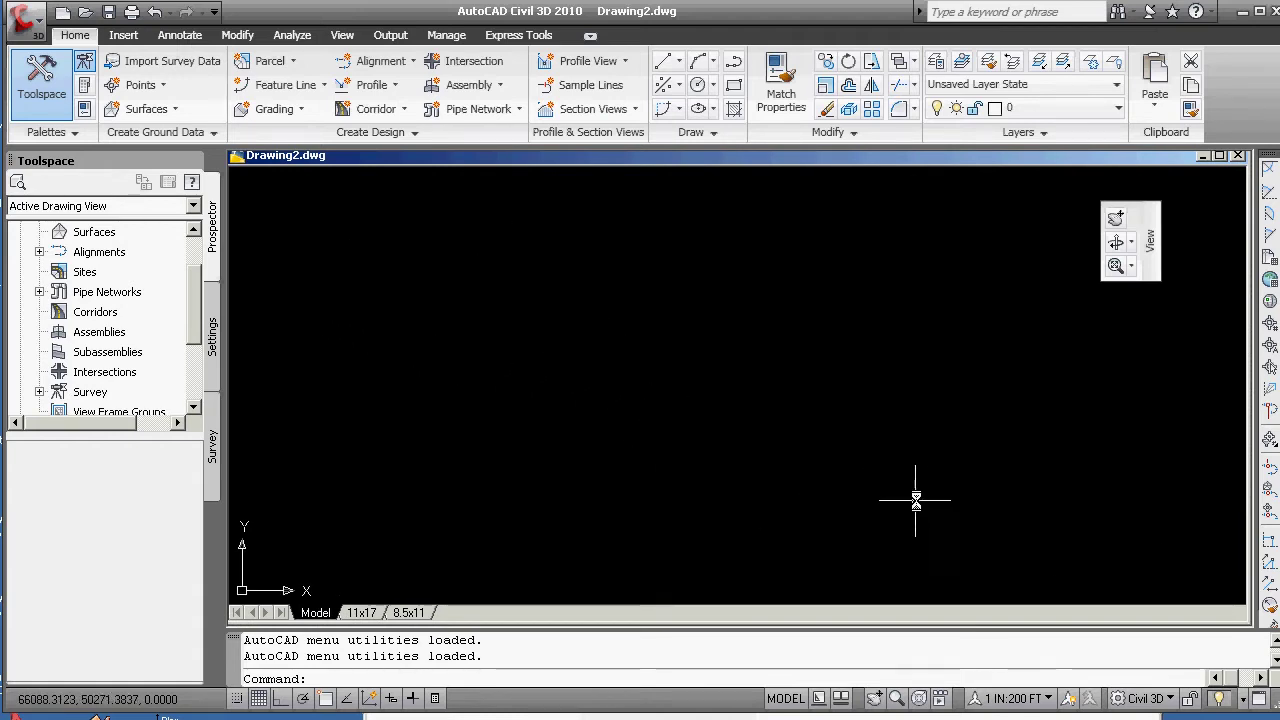
- Switch the workspace to 2D Drafting & Annotation and back to Civil 3D
left_click(1168, 698)
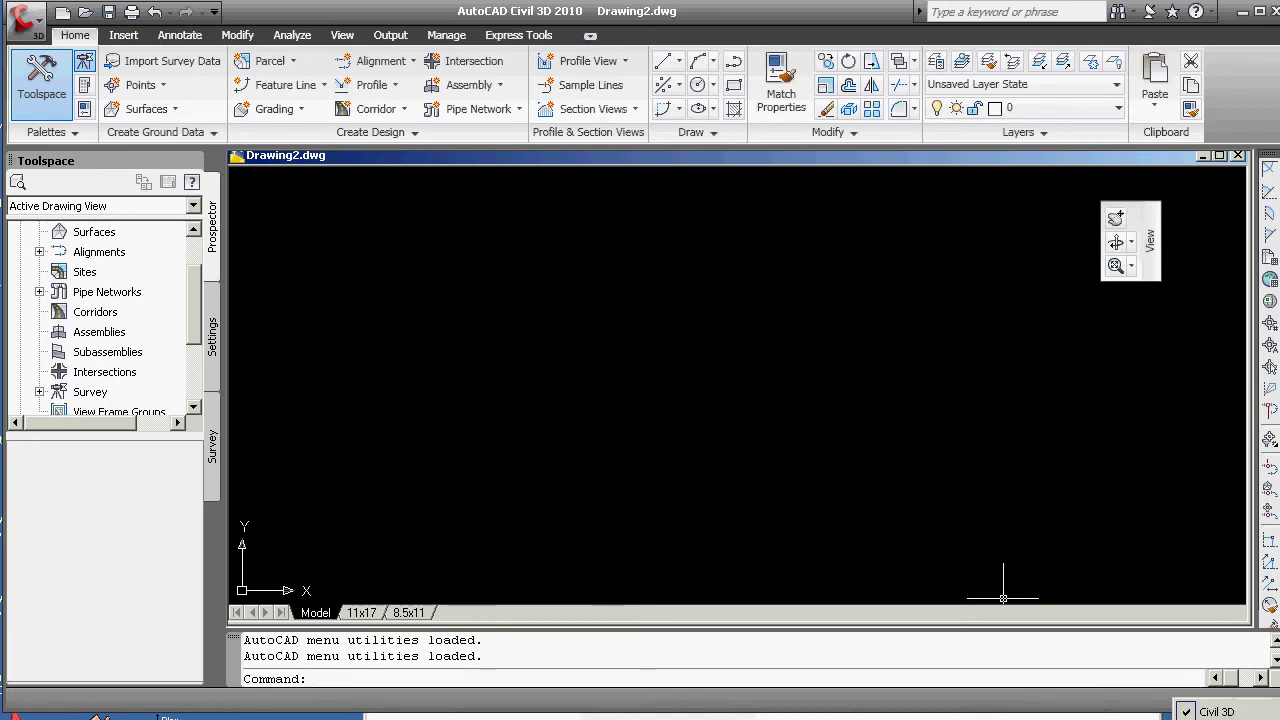
left_click(1150, 560)
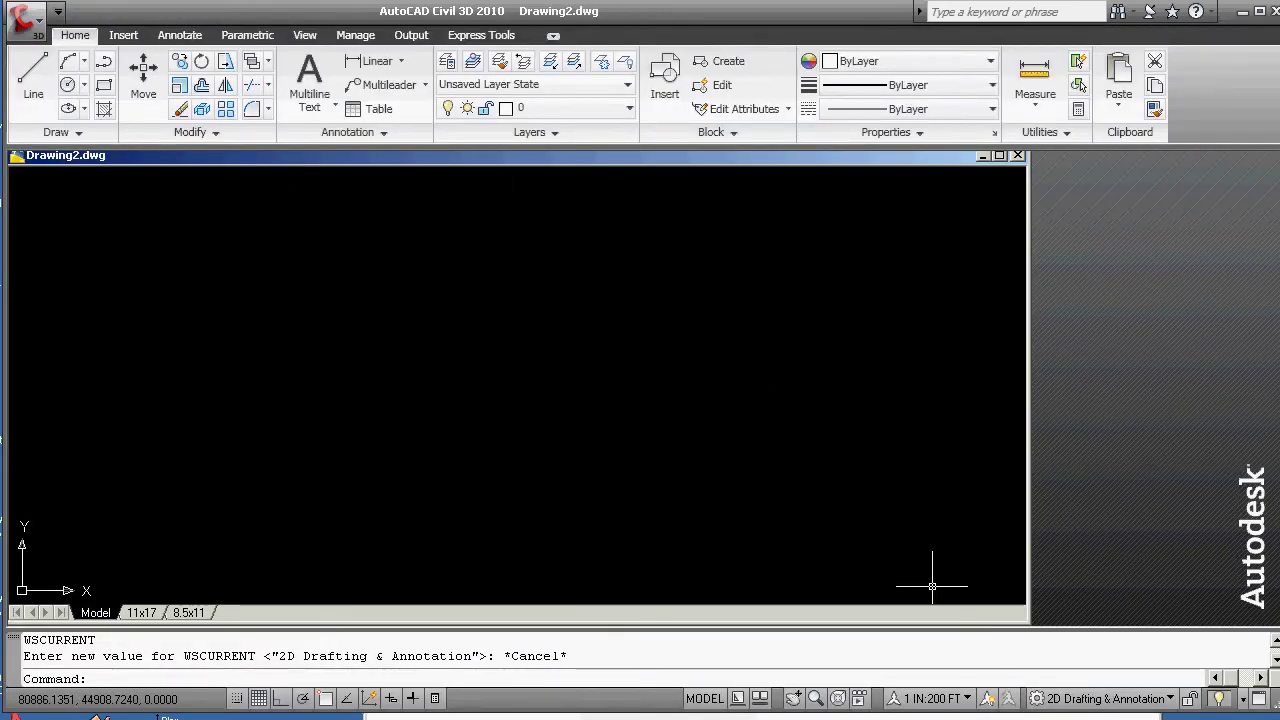
left_click(1170, 698)
left_click(1220, 708)
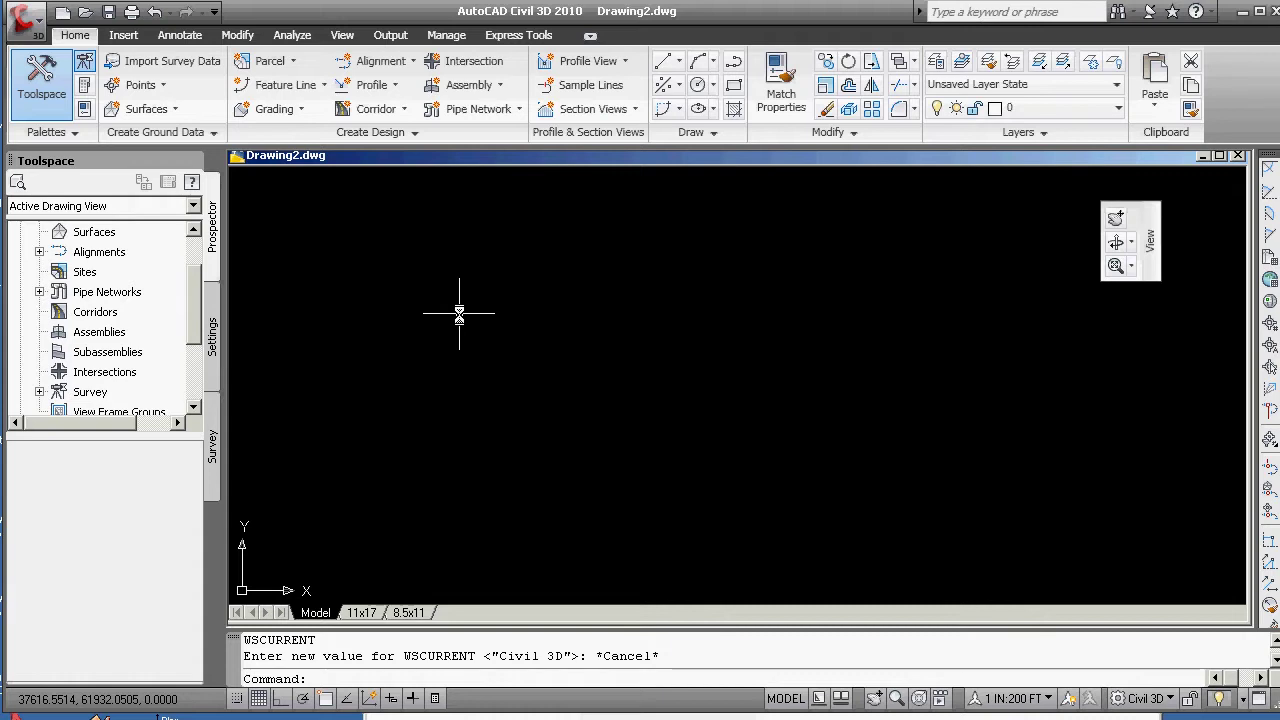
- Open the Layer Properties Manager with the LA command and undock it so it floats over the drawing area
key("Return")
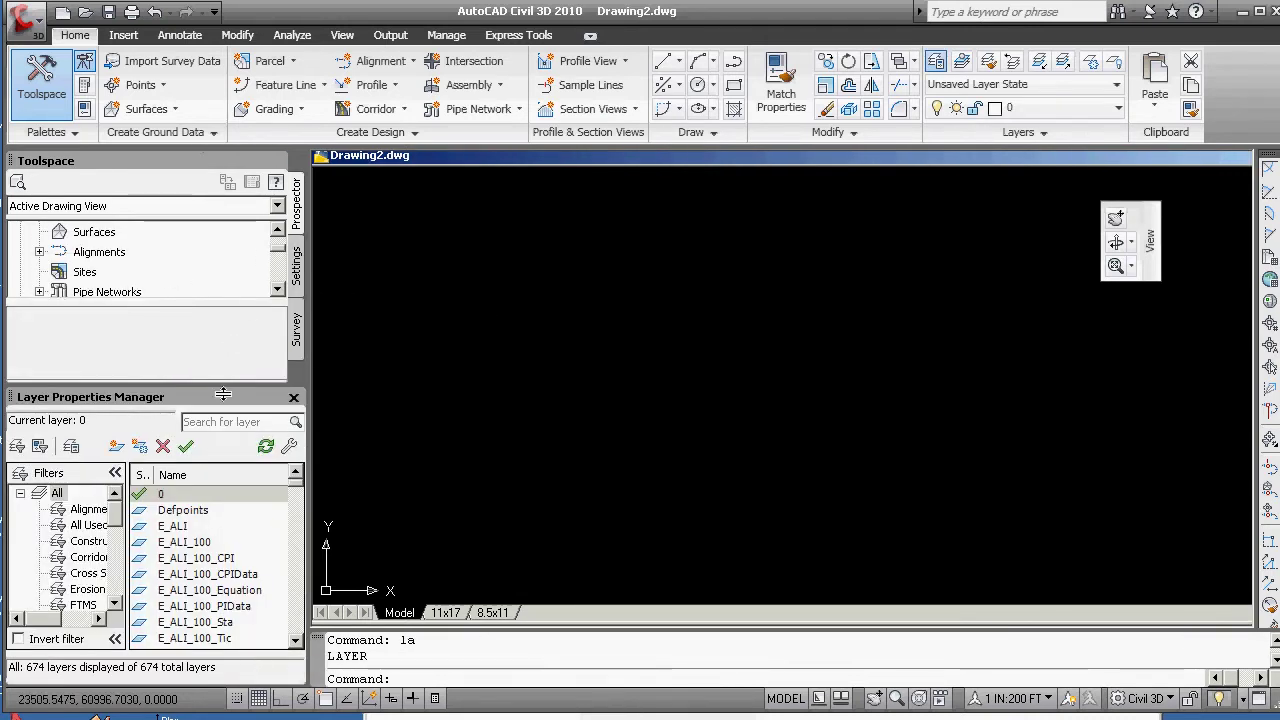
mouse_move(70, 398)
left_mouse_down()
mouse_move(643, 298)
mouse_move(697, 236)
left_mouse_up()
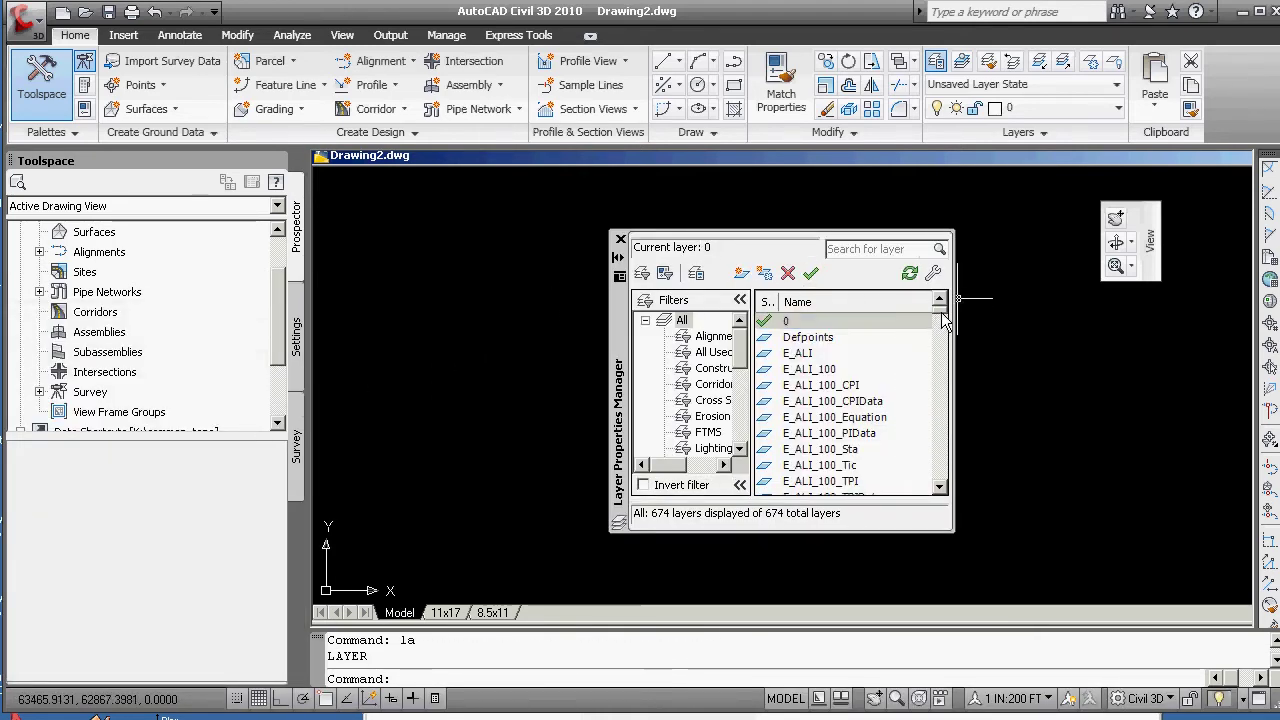
mouse_move(941, 318)
left_mouse_down()
mouse_move(944, 418)
mouse_move(957, 318)
left_mouse_up()
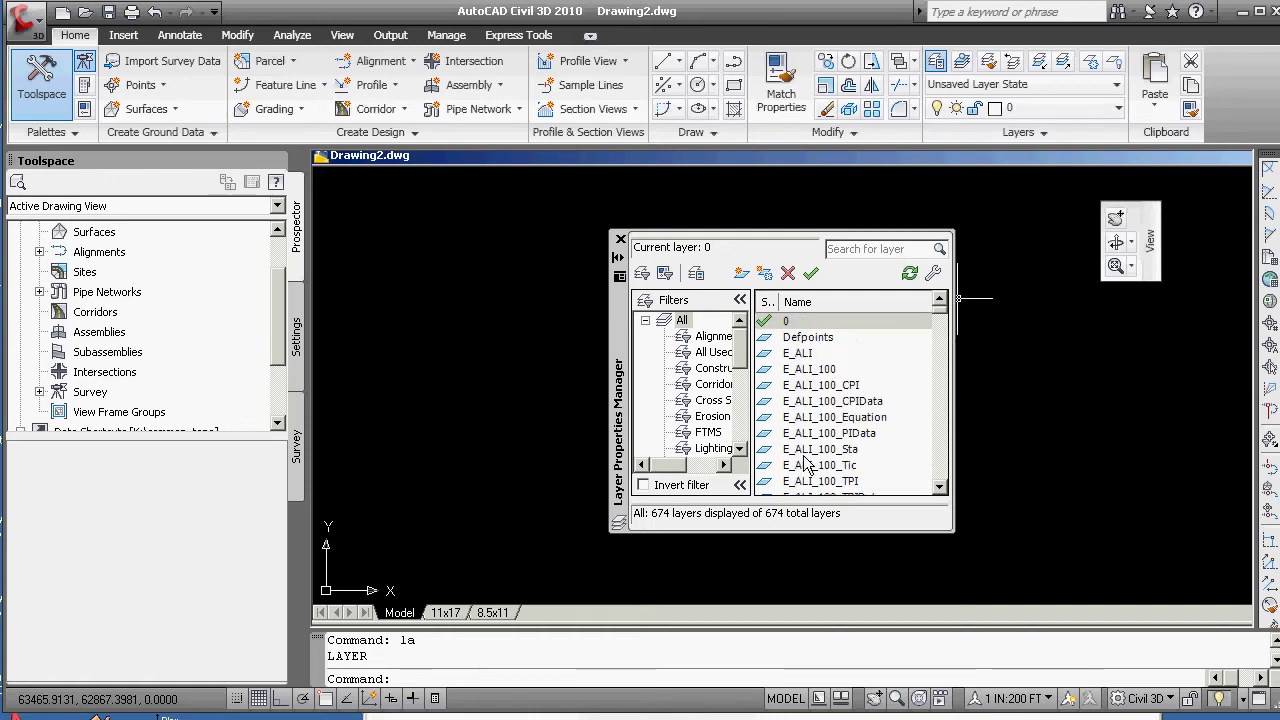
left_click_drag(755, 418, 821, 418)
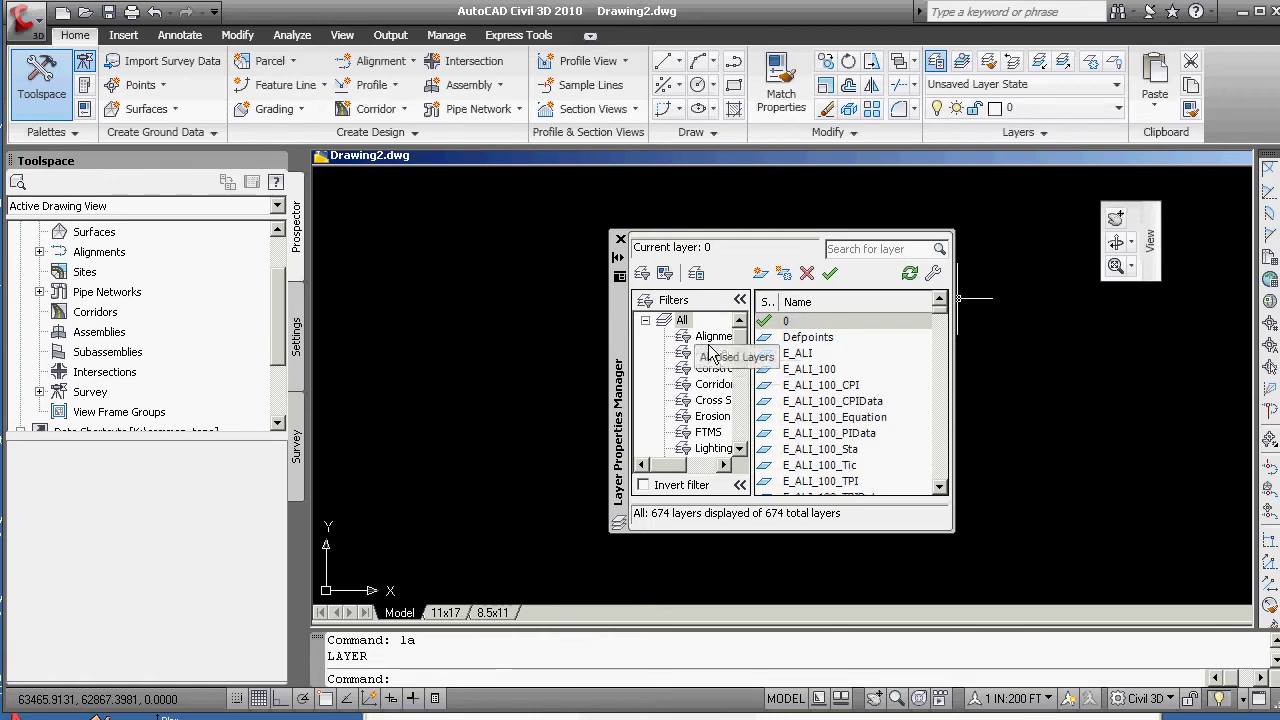
- Examine the template's layers through the layer filters, including All Used Layers, Corridor and Topography
left_click(709, 343)
left_click(712, 352)
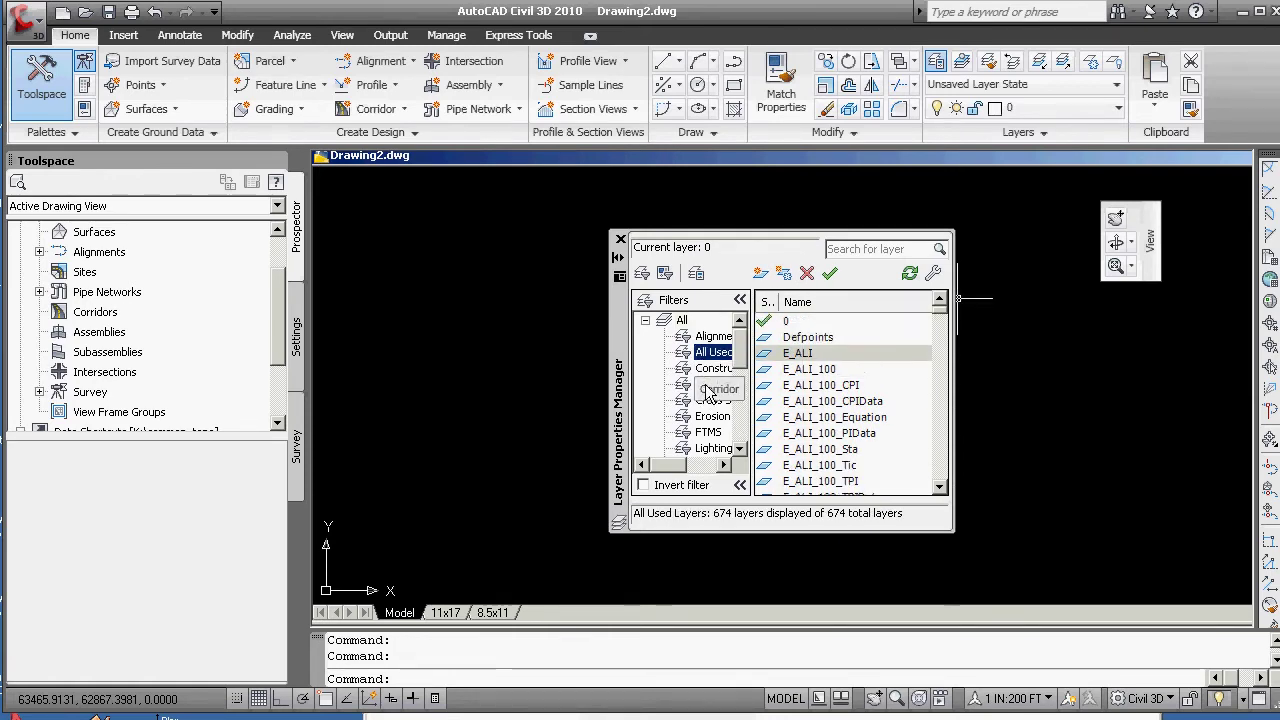
left_click(709, 385)
left_click(713, 368)
left_click(710, 385)
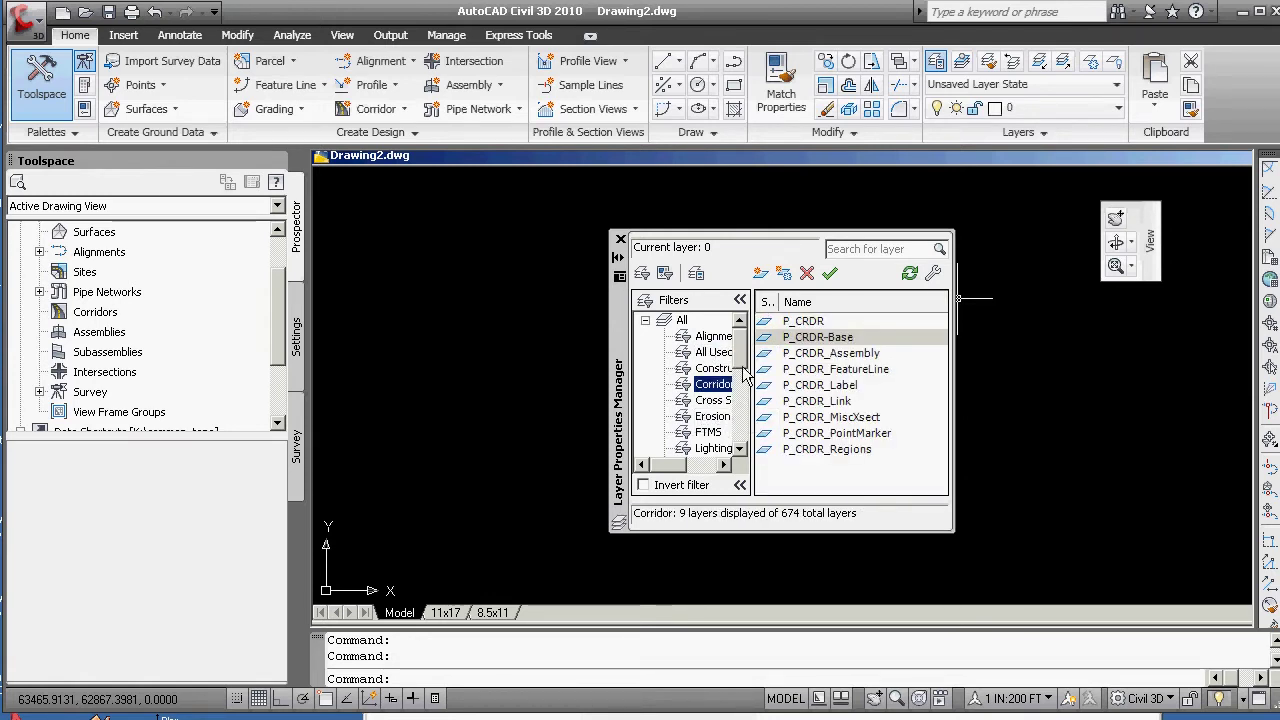
scroll(742, 370, "down", 1)
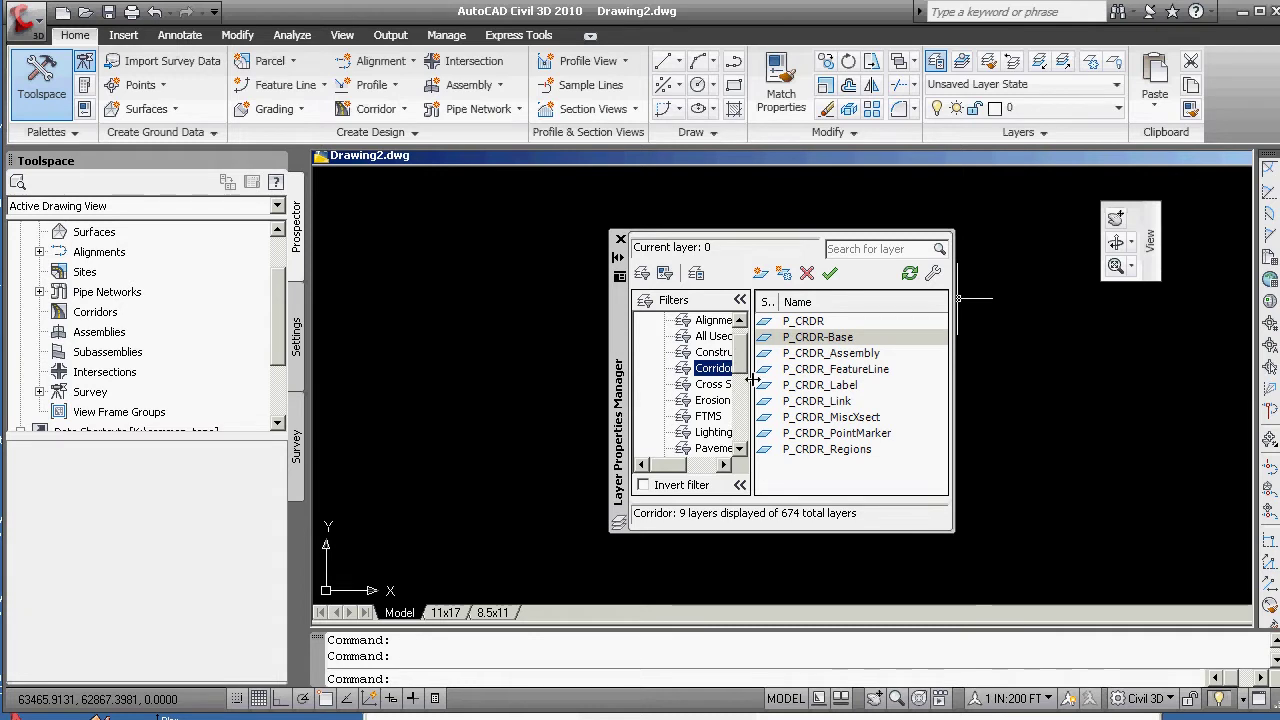
left_click_drag(752, 386, 753, 436)
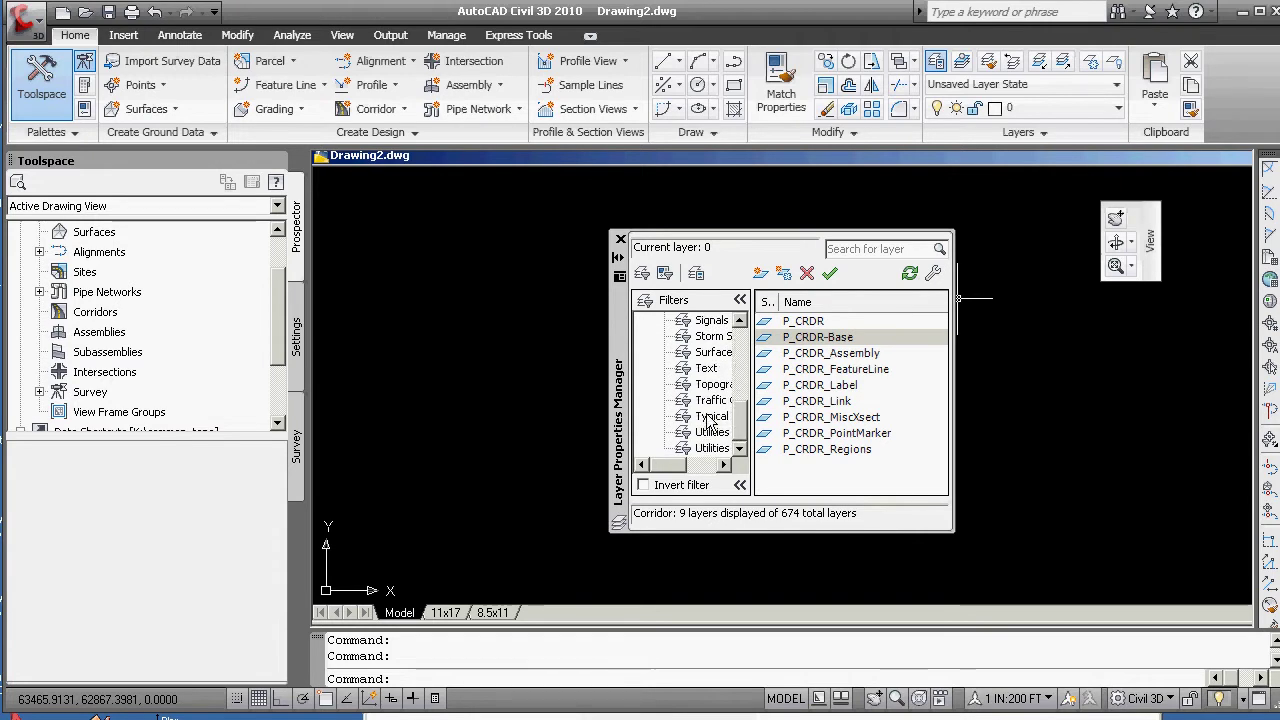
left_click(726, 388)
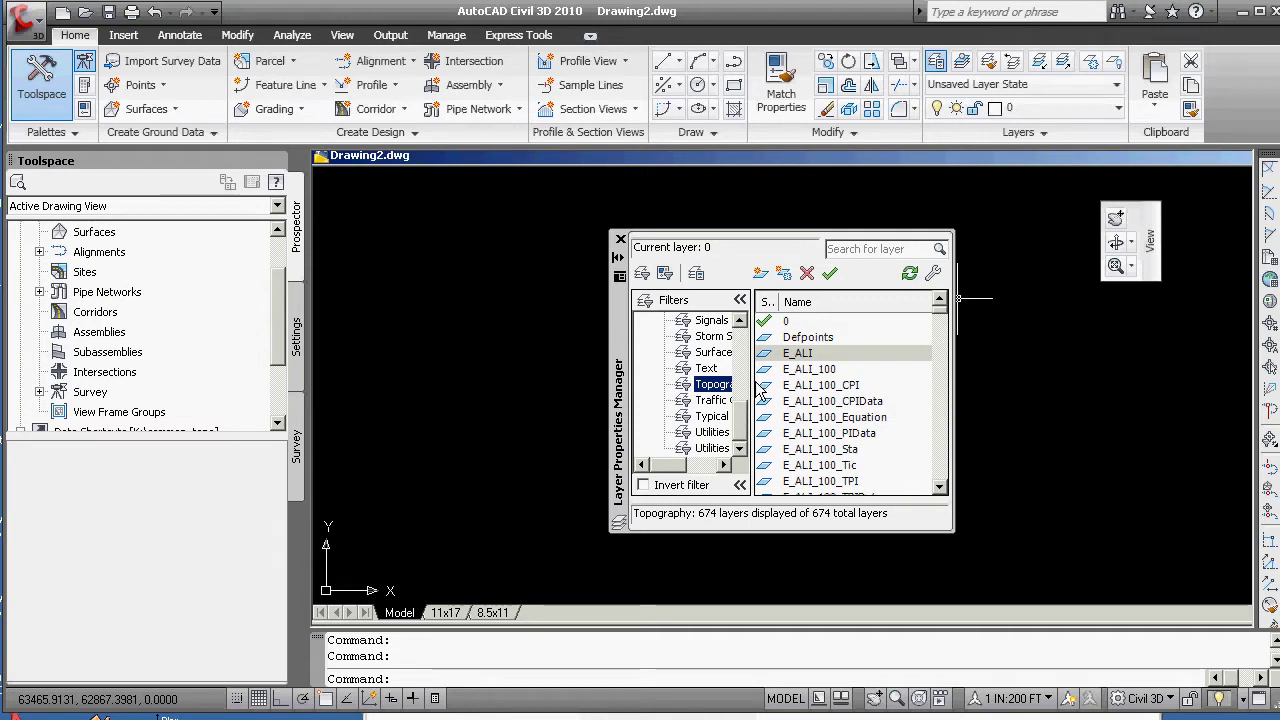
- Filter the layer list by Surface, make E_MAP_Control the current layer and close the Layer Properties Manager
left_click(713, 353)
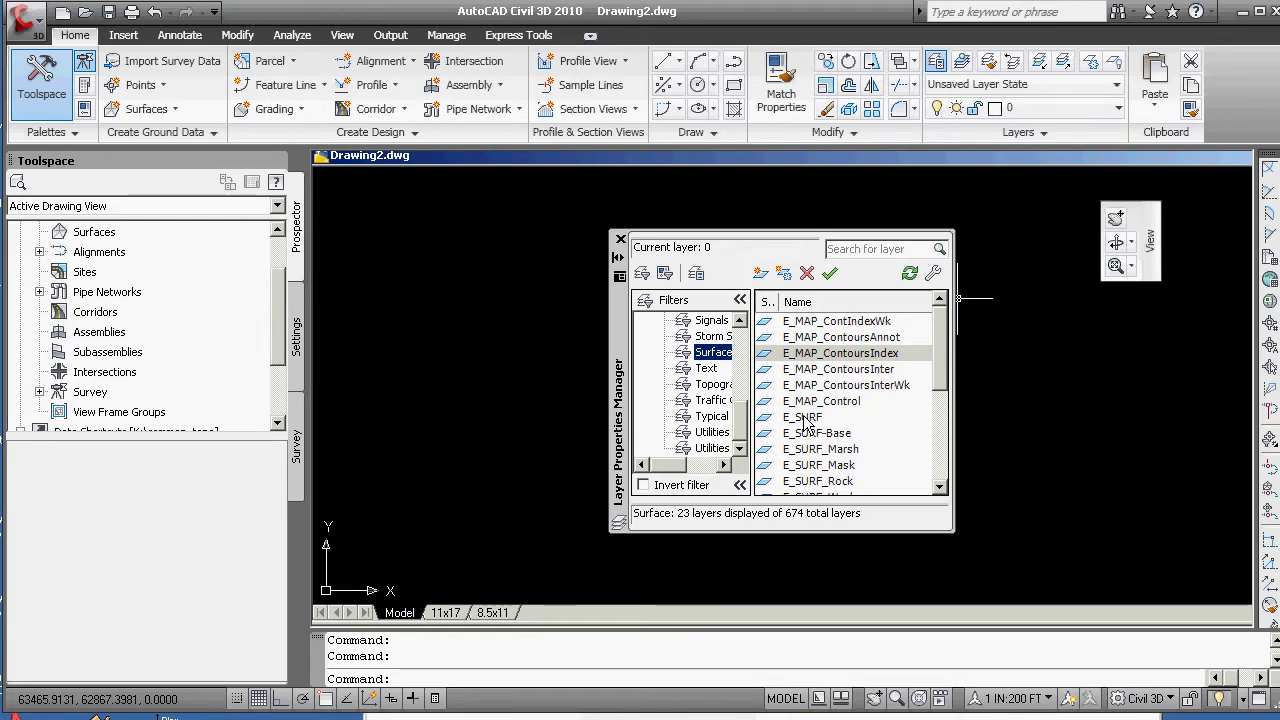
double_click(808, 401)
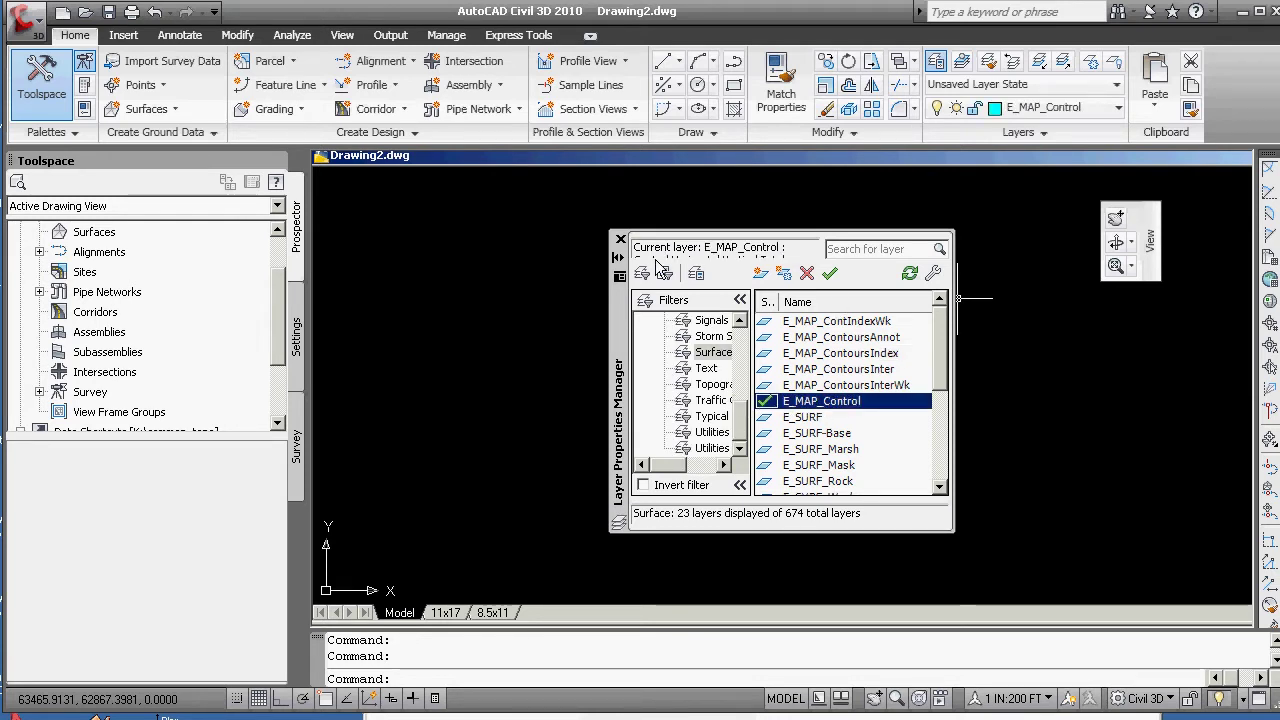
left_click(620, 240)
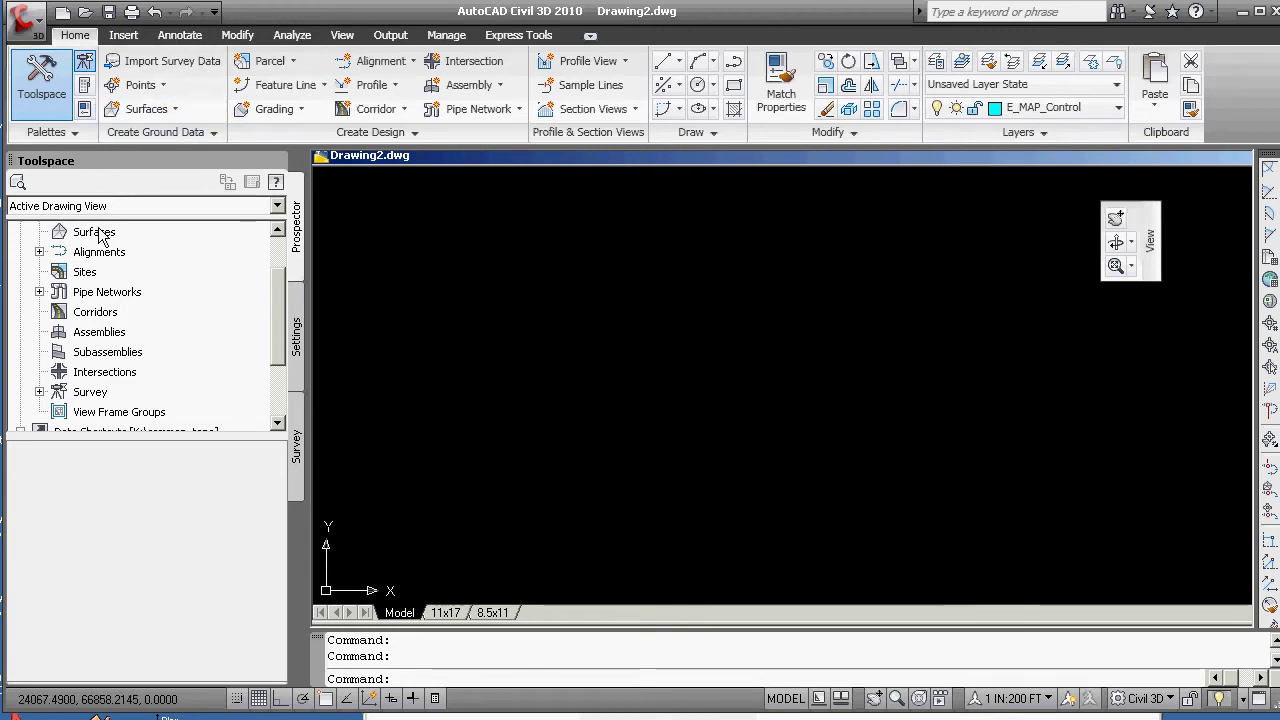
- Start saving Drawing2 as an AutoCAD drawing, with the aaa09fall\c3d folder on the H: drive as destination
left_click(278, 236)
left_click(80, 232)
left_click(22, 18)
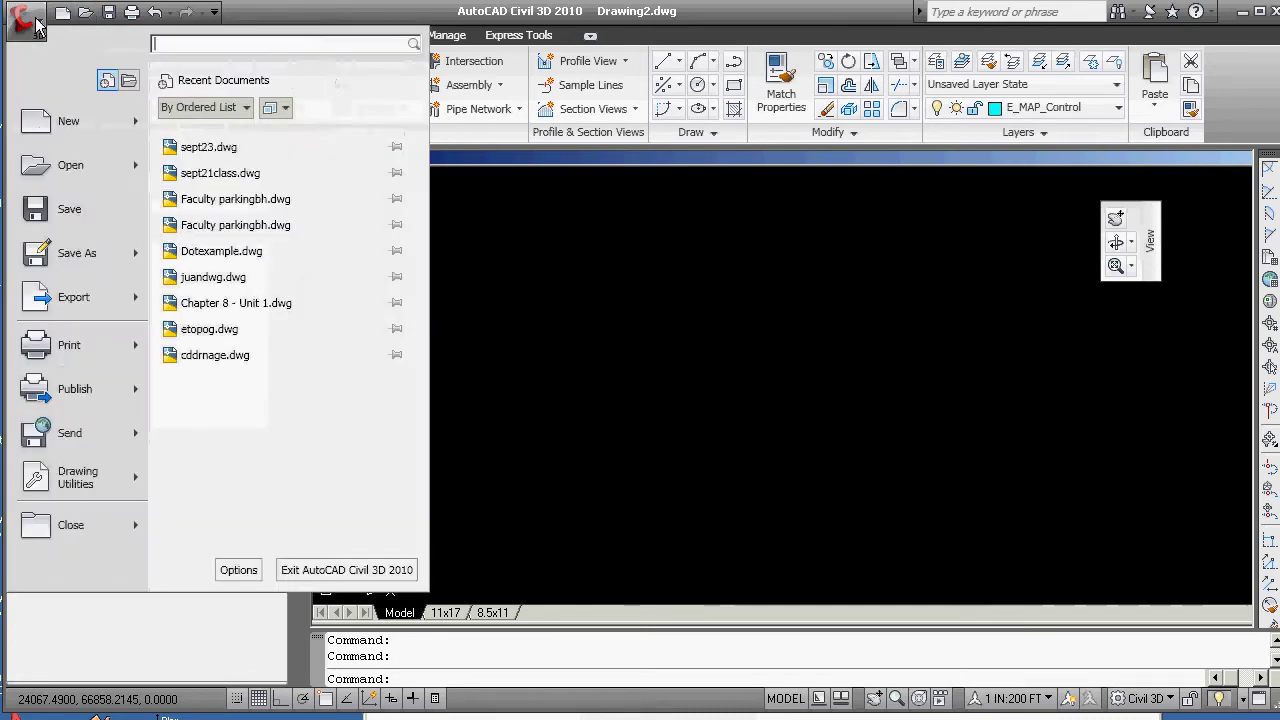
mouse_move(126, 257)
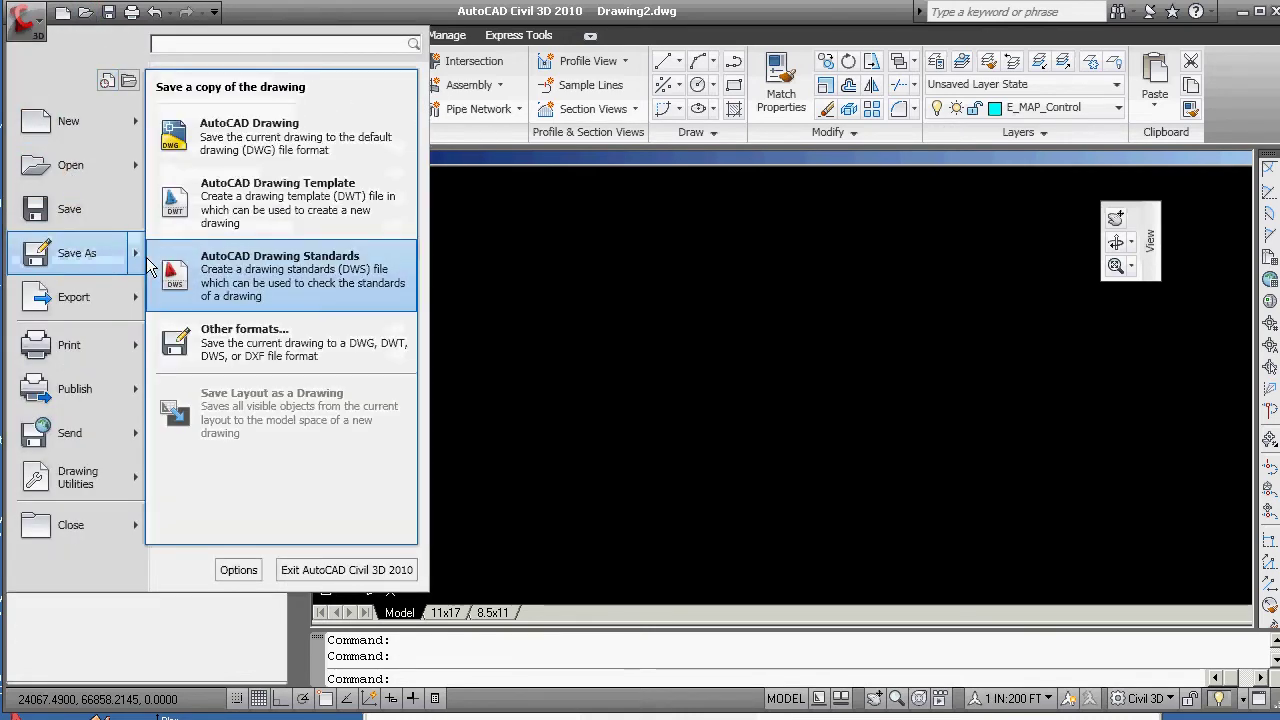
left_click(220, 140)
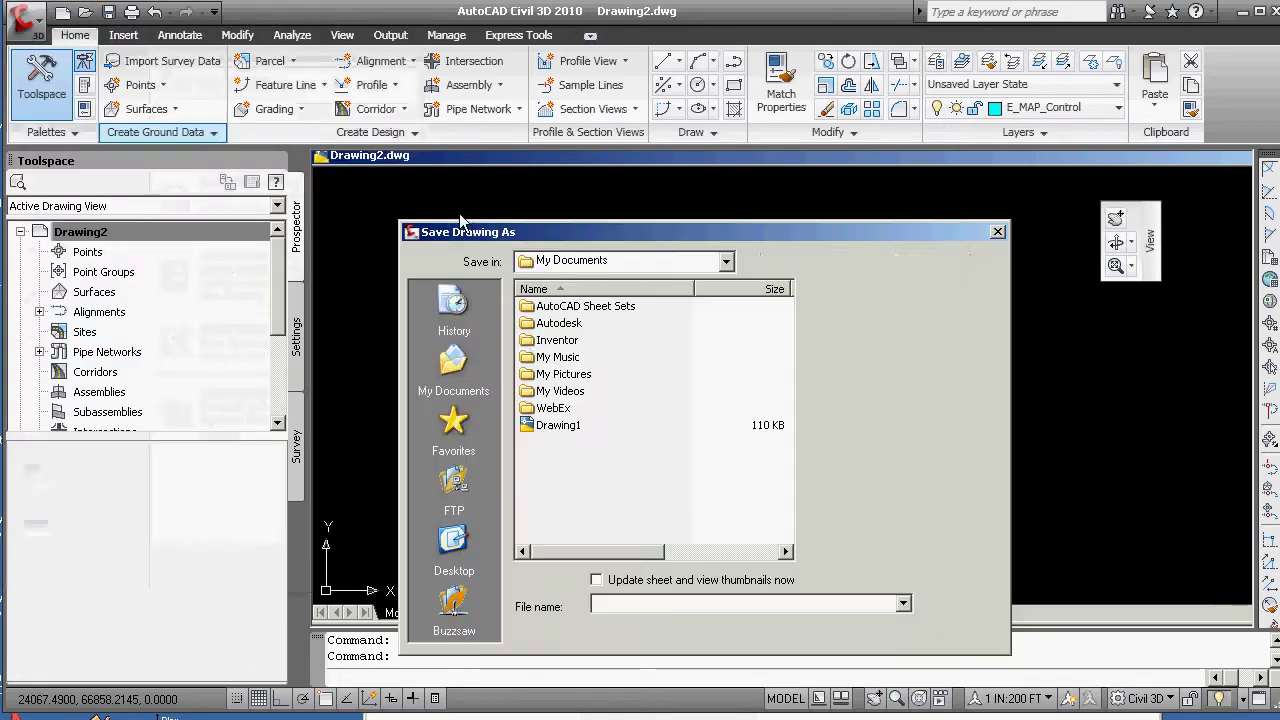
left_click(726, 260)
left_click(694, 414)
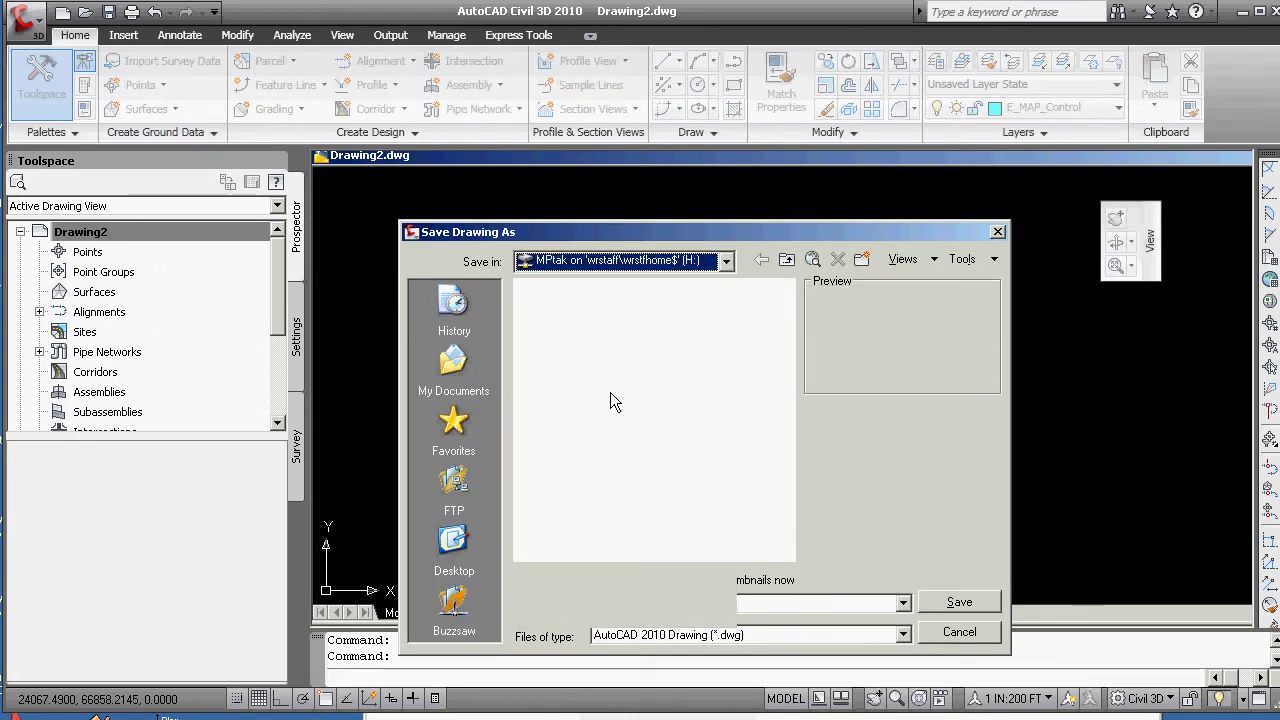
double_click(540, 392)
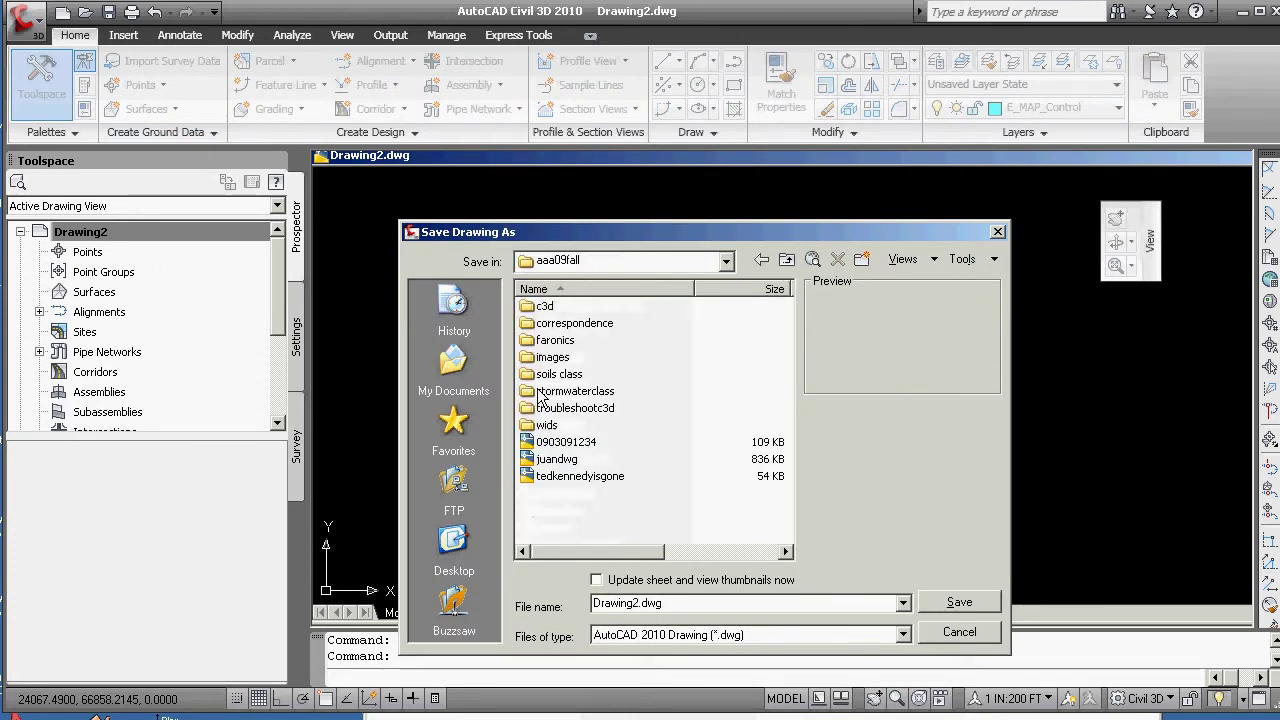
double_click(540, 306)
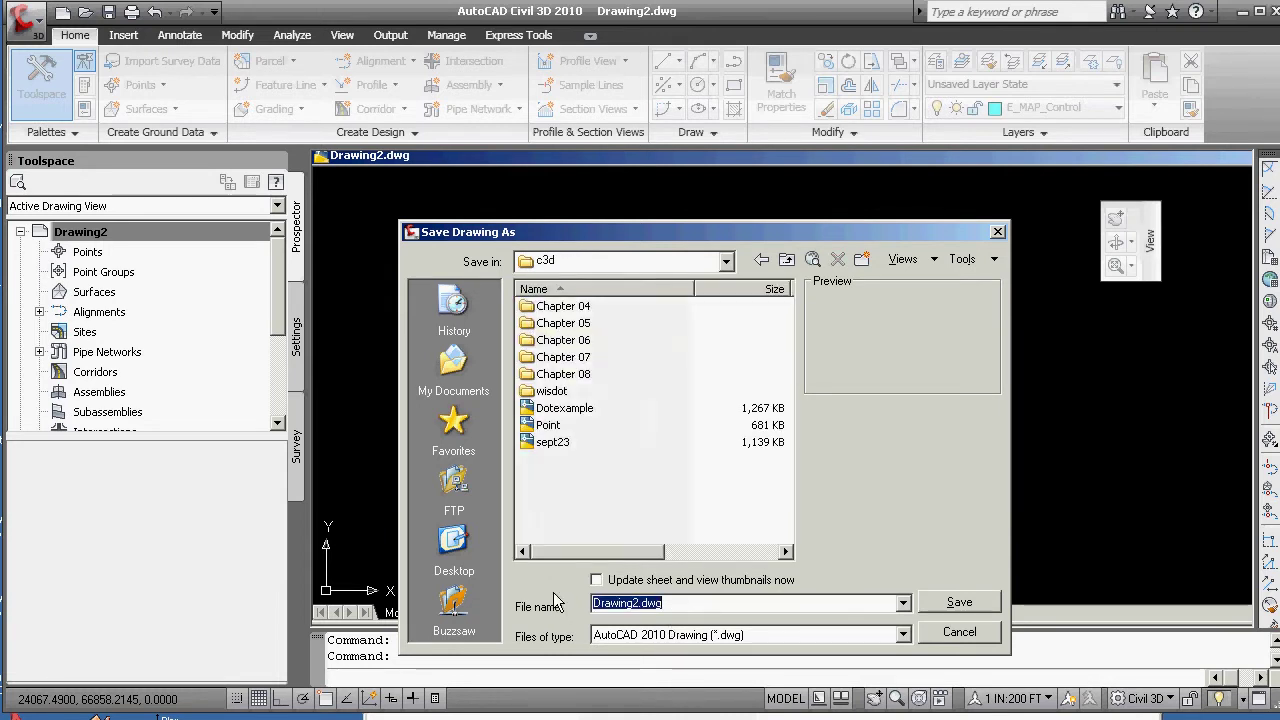
- Save the drawing under the name sept25tutorial and select it in the Prospector tree
type("se")
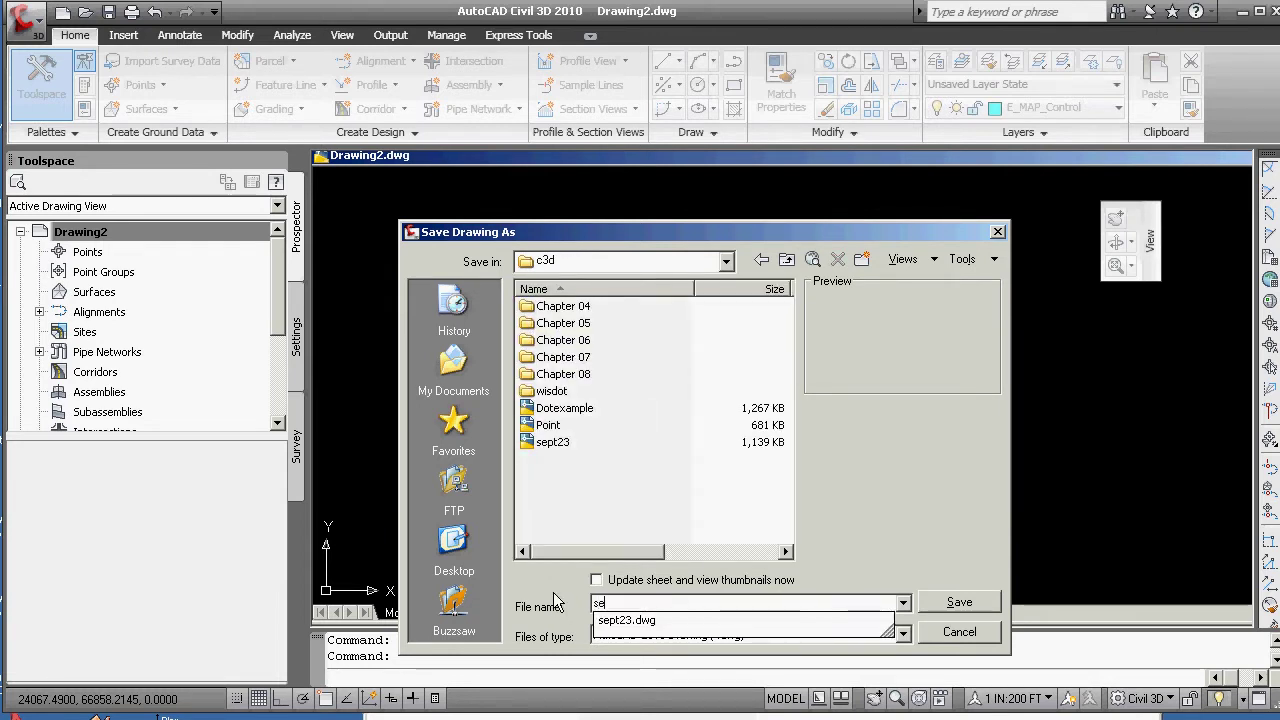
type("pt25")
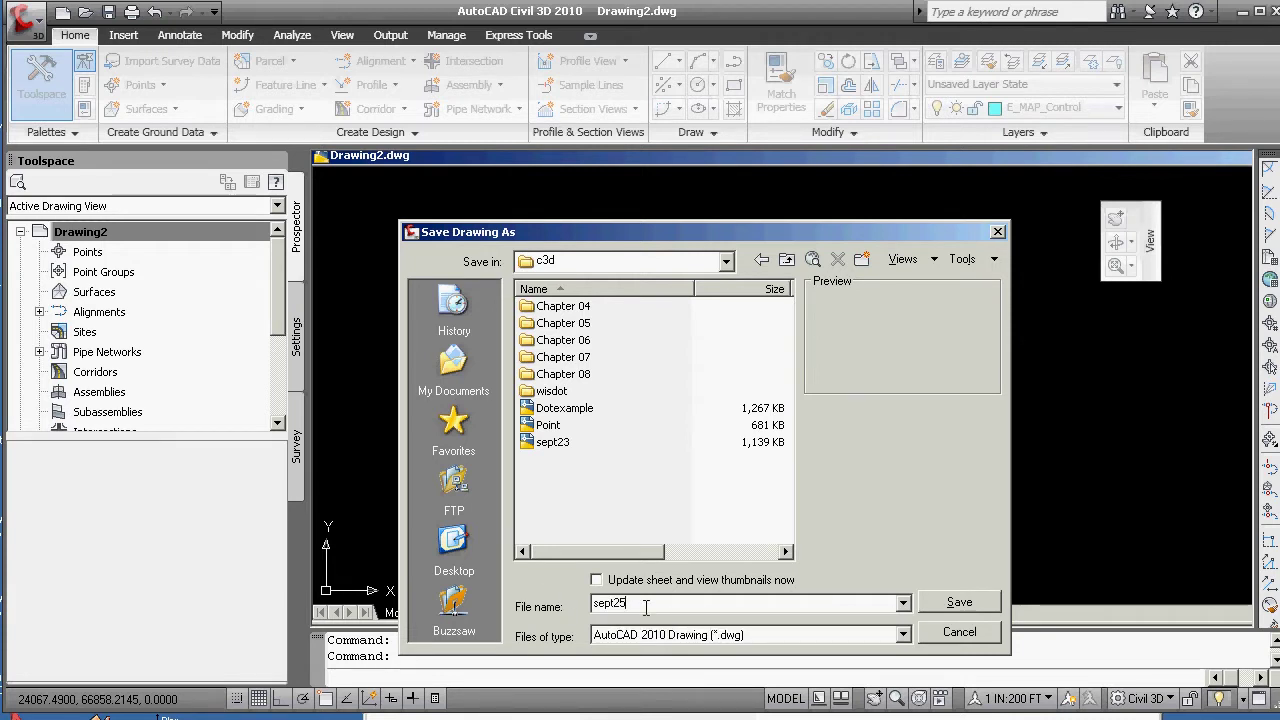
type("tutorial")
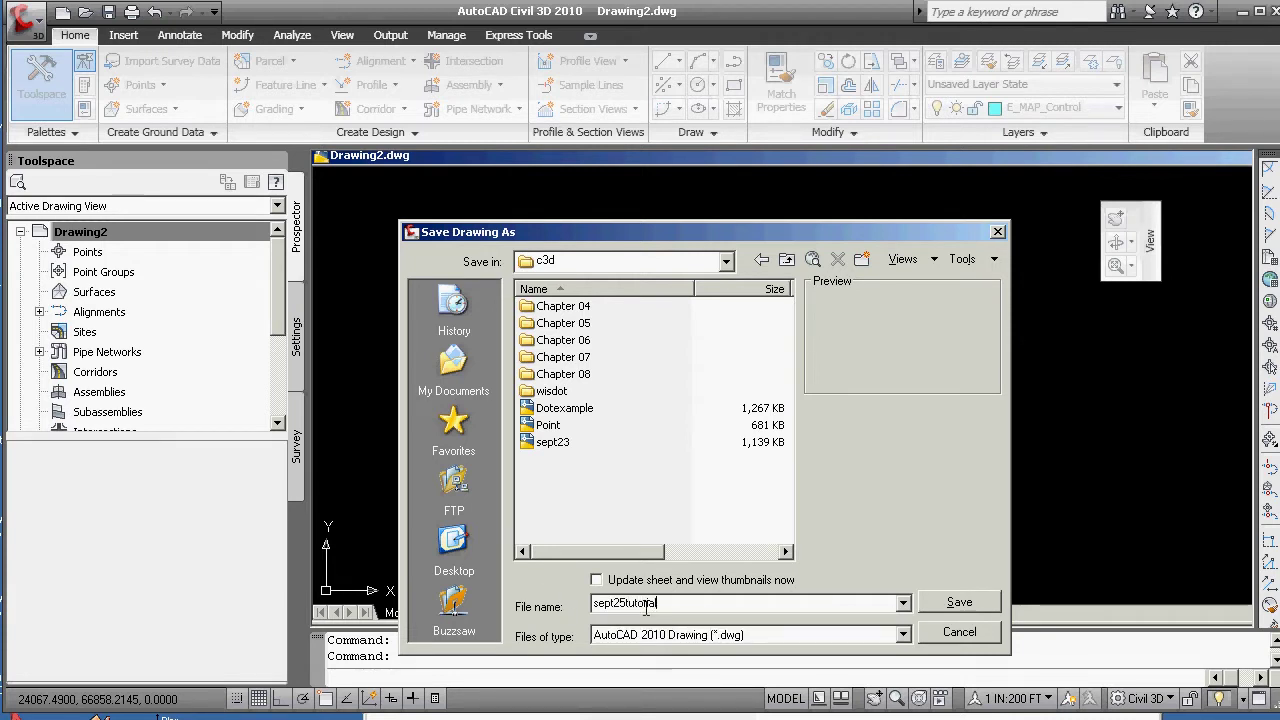
left_click(960, 603)
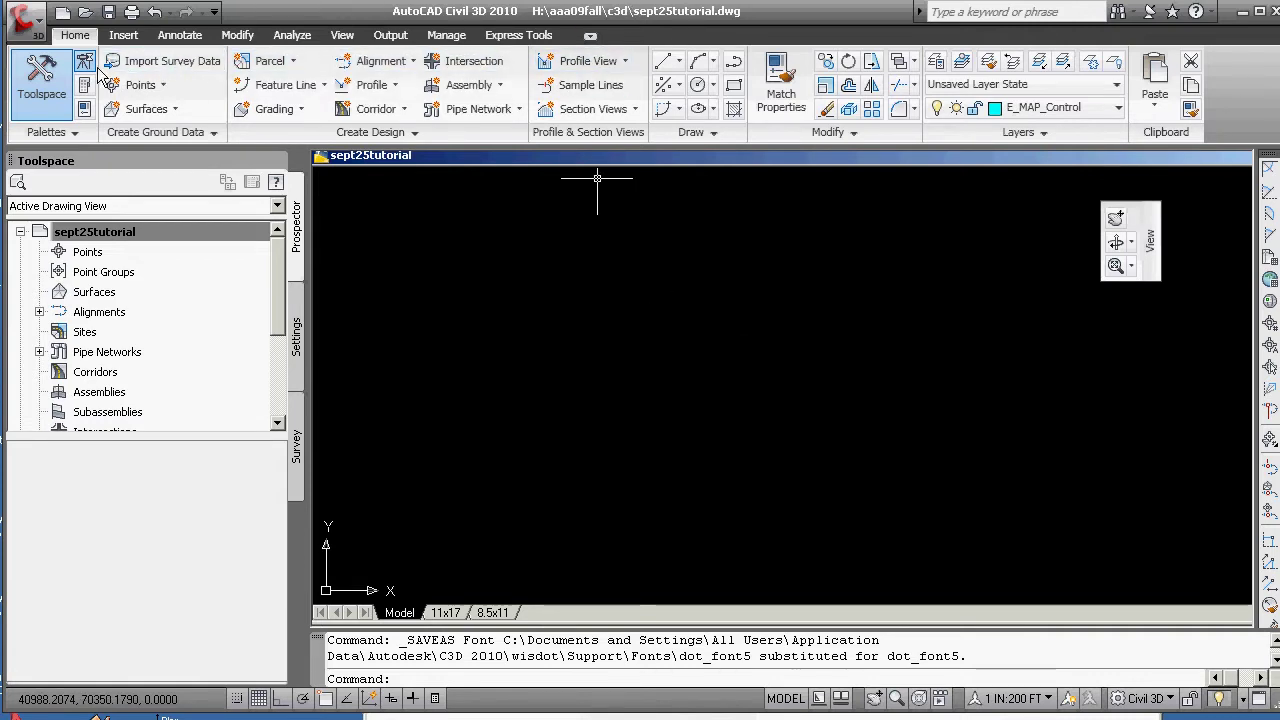
left_click(125, 232)
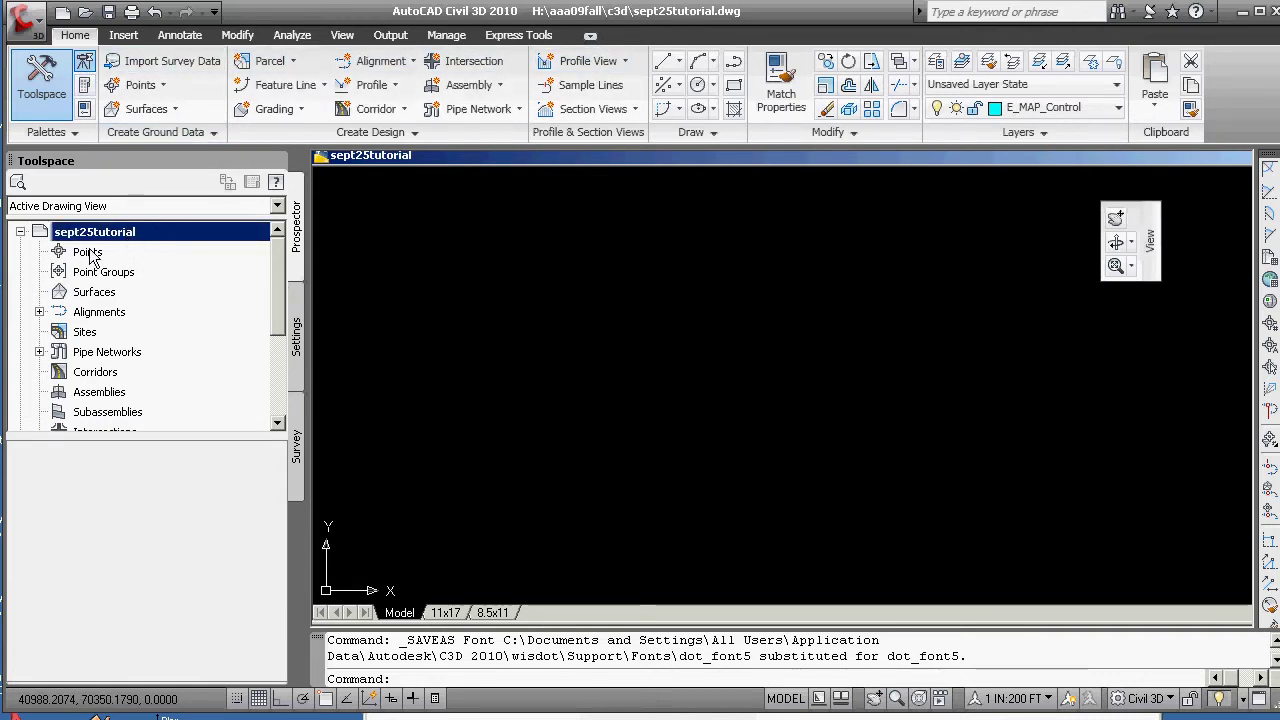
right_click(140, 231)
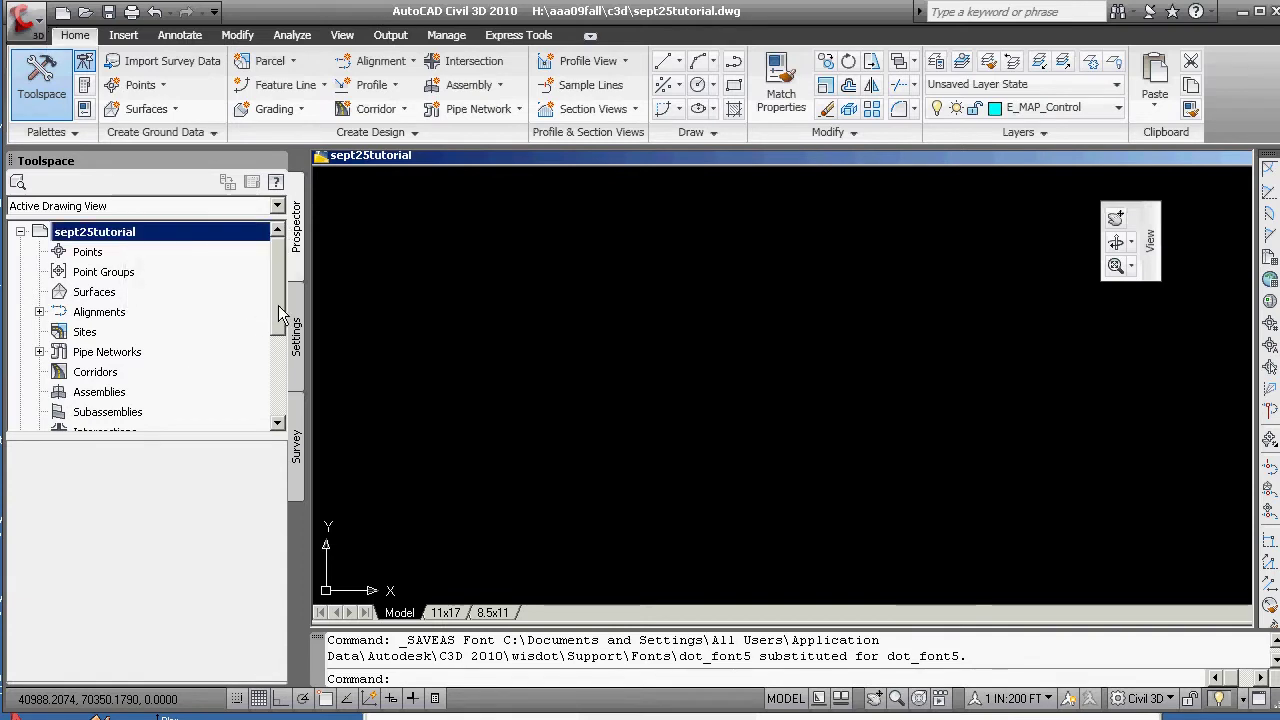
left_click(205, 206)
left_click(95, 237)
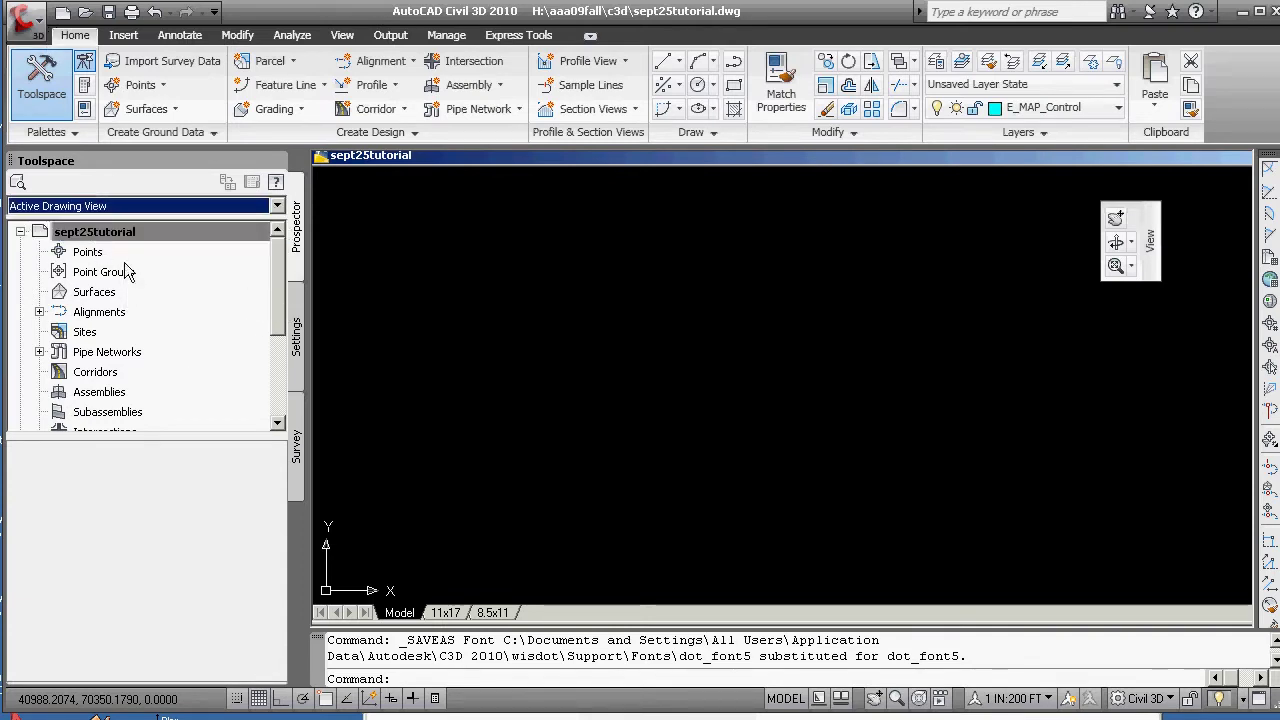
left_click(82, 238)
right_click(75, 232)
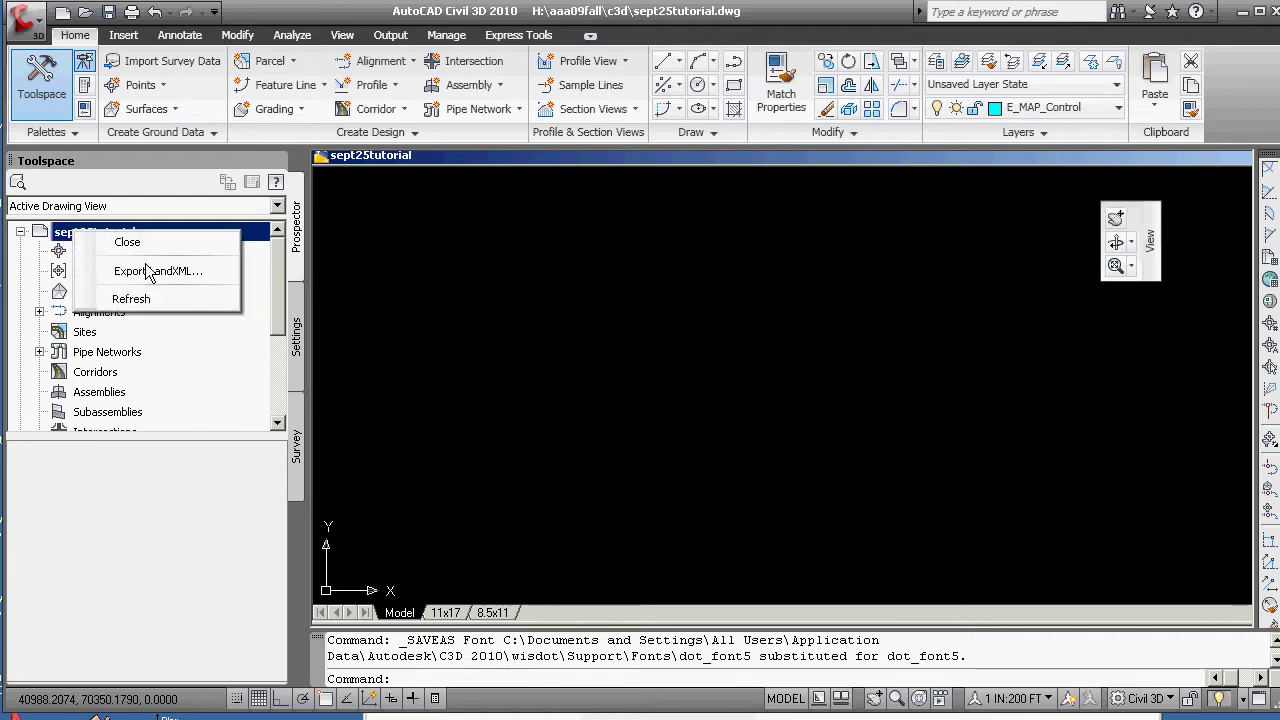
- In sept25tutorial's drawing settings, set the zone category to USA, Wisconsin and the coordinate system to NAD83 Wisconsin State Planes, Central Zone, US Foot
left_click(296, 336)
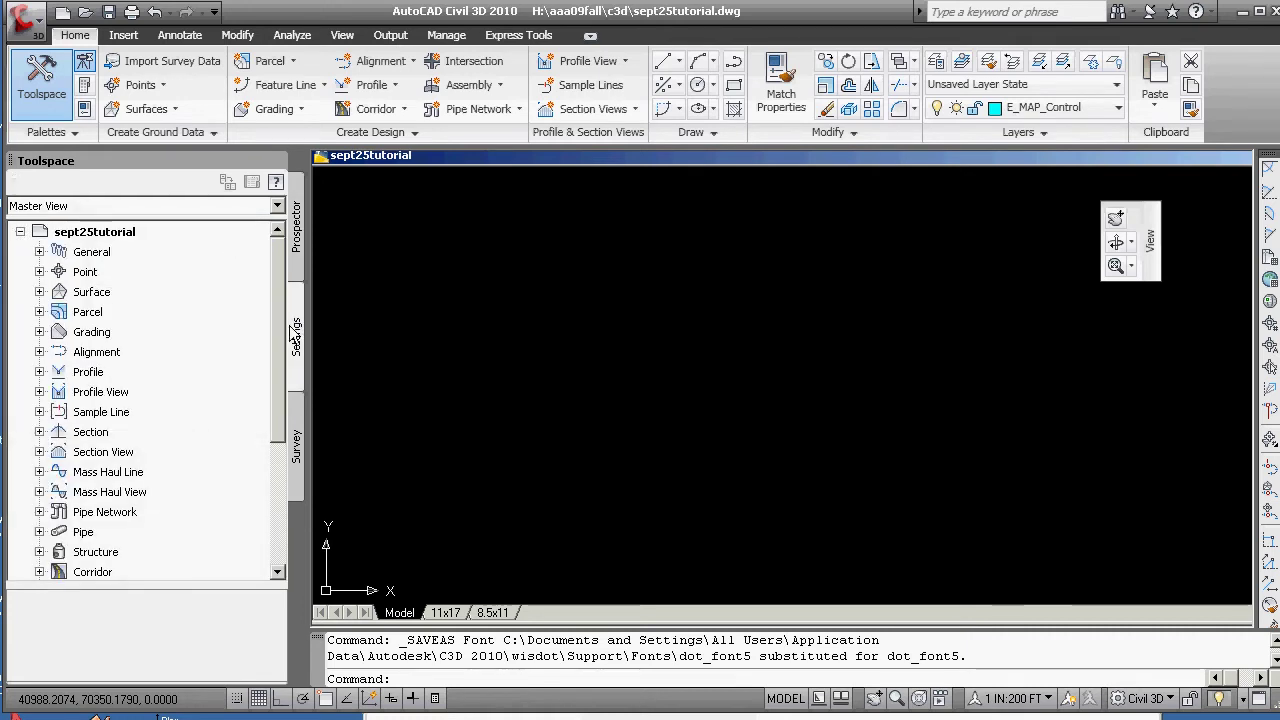
left_click(102, 236)
right_click(102, 238)
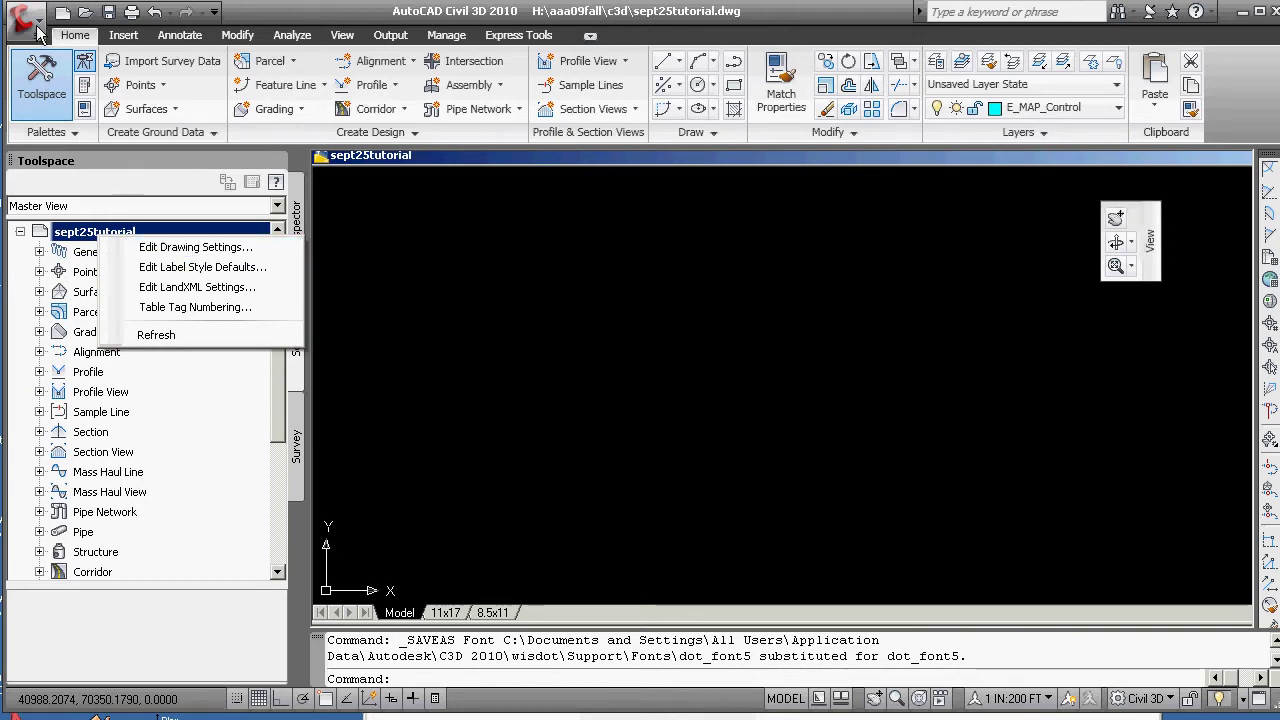
left_click(190, 250)
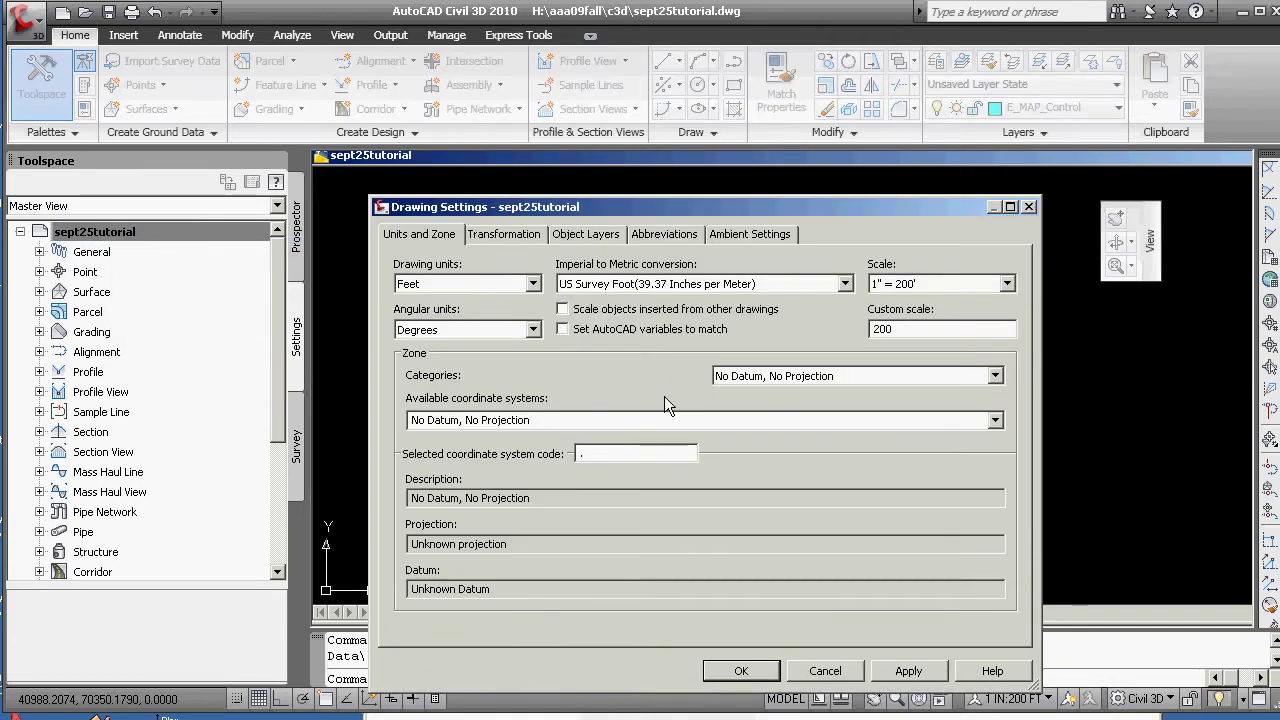
left_click(996, 375)
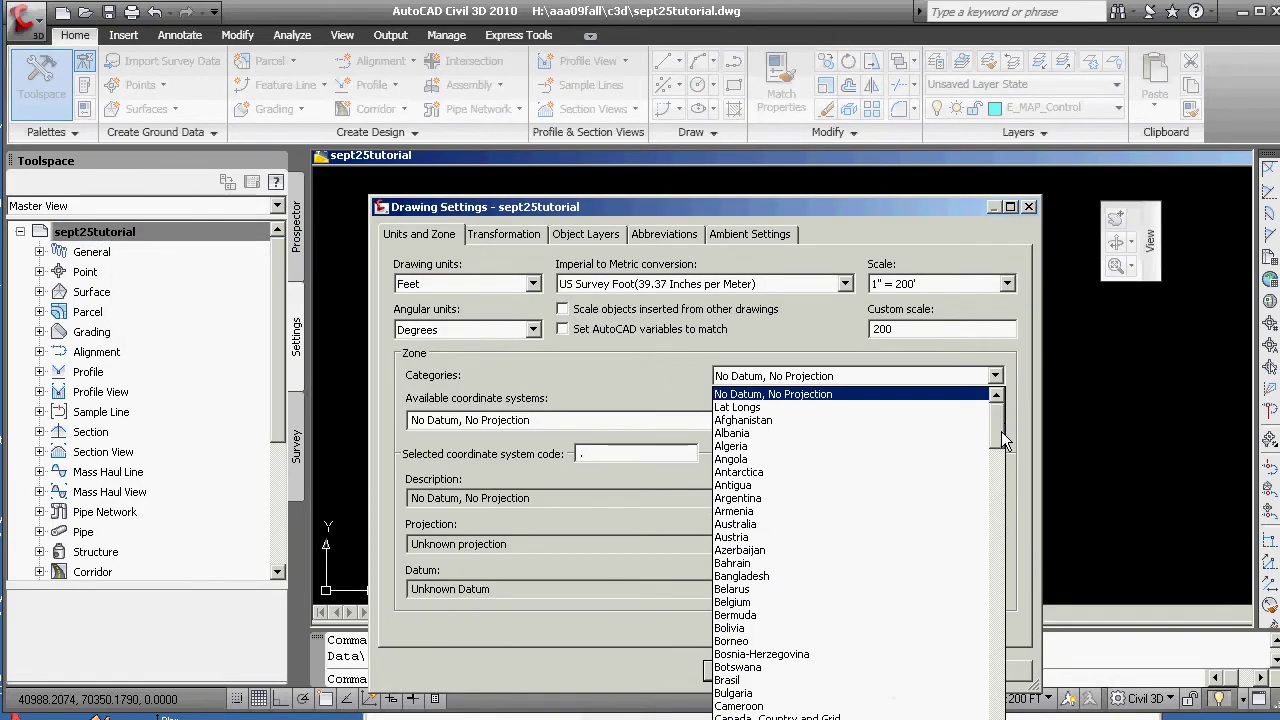
left_click_drag(1001, 431, 1000, 713)
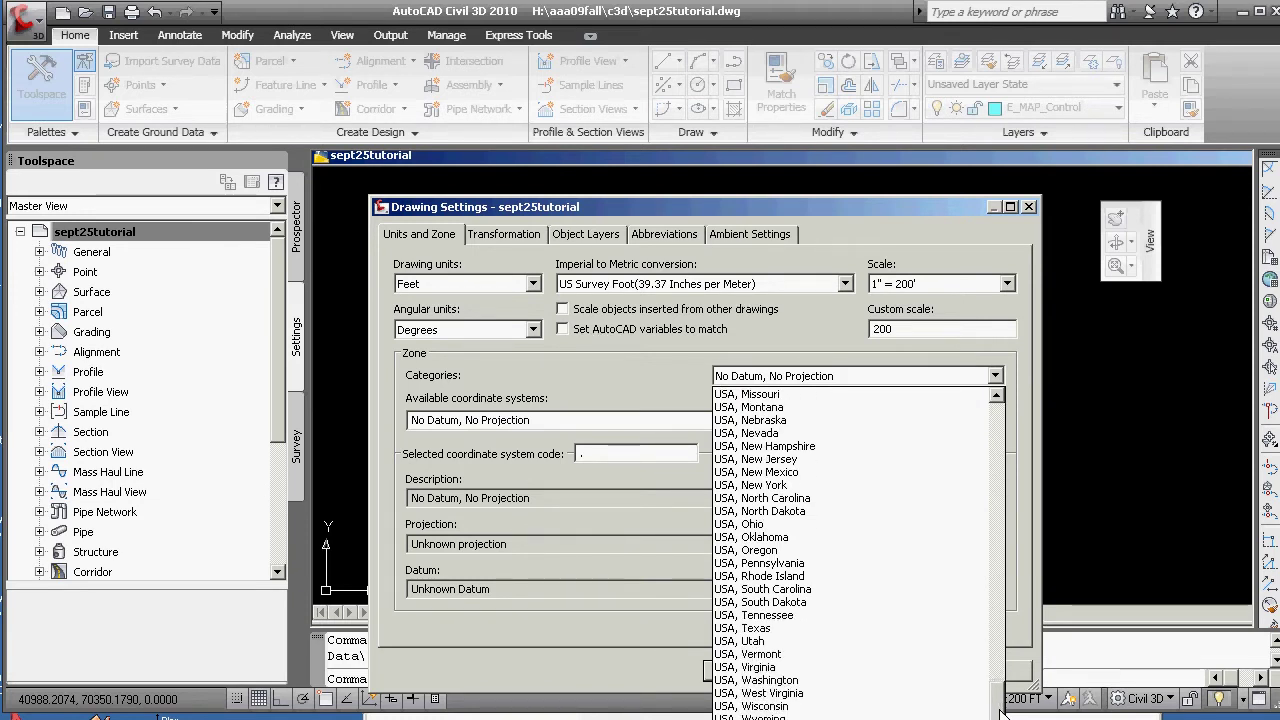
left_click(789, 707)
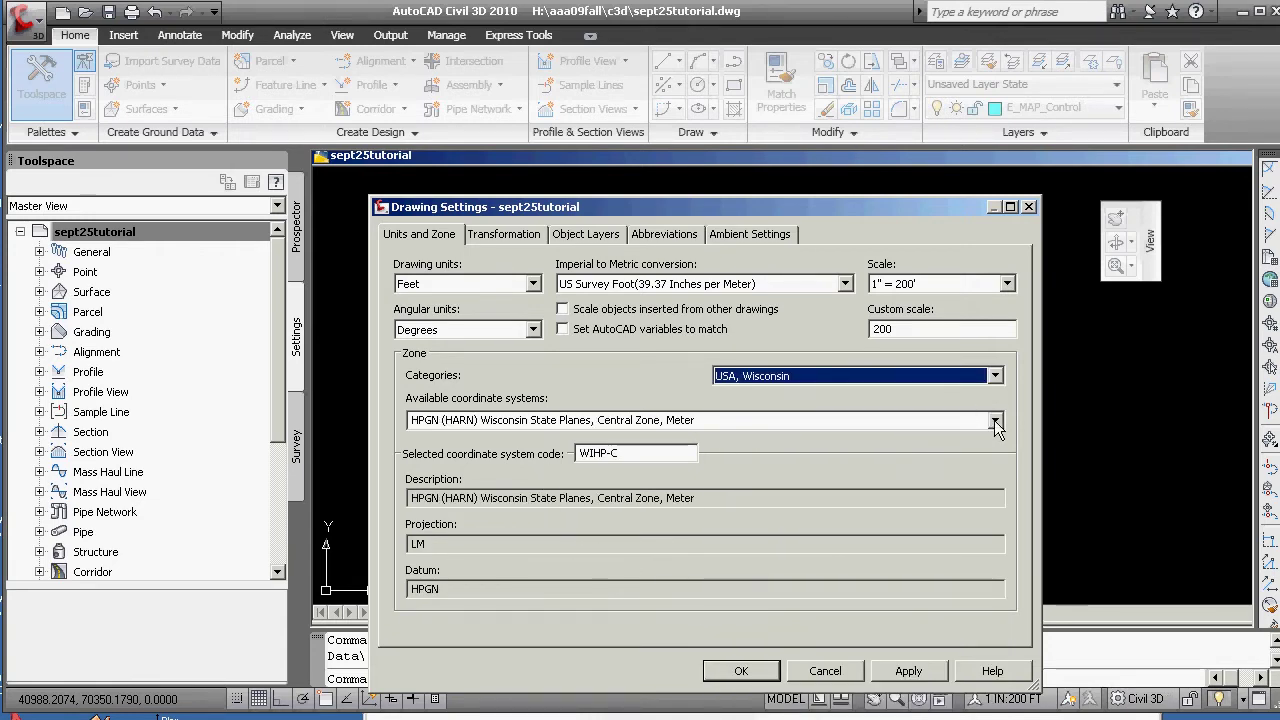
left_click(996, 421)
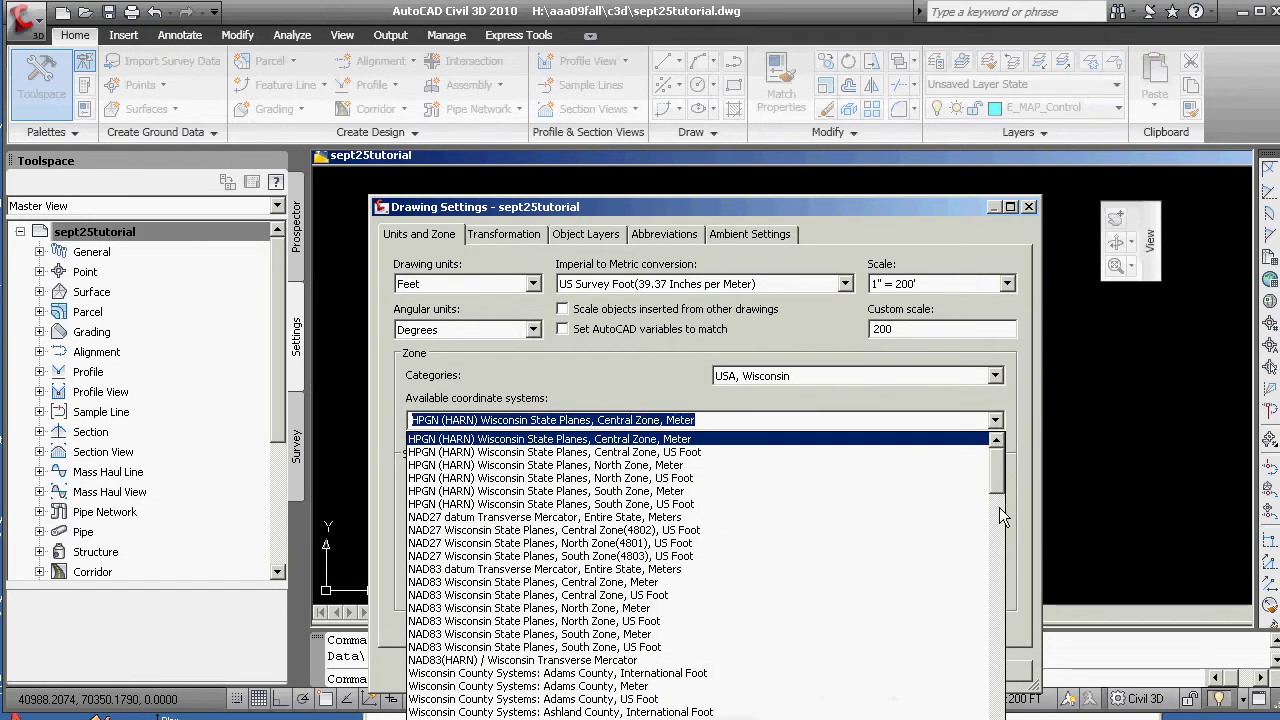
left_click(616, 596)
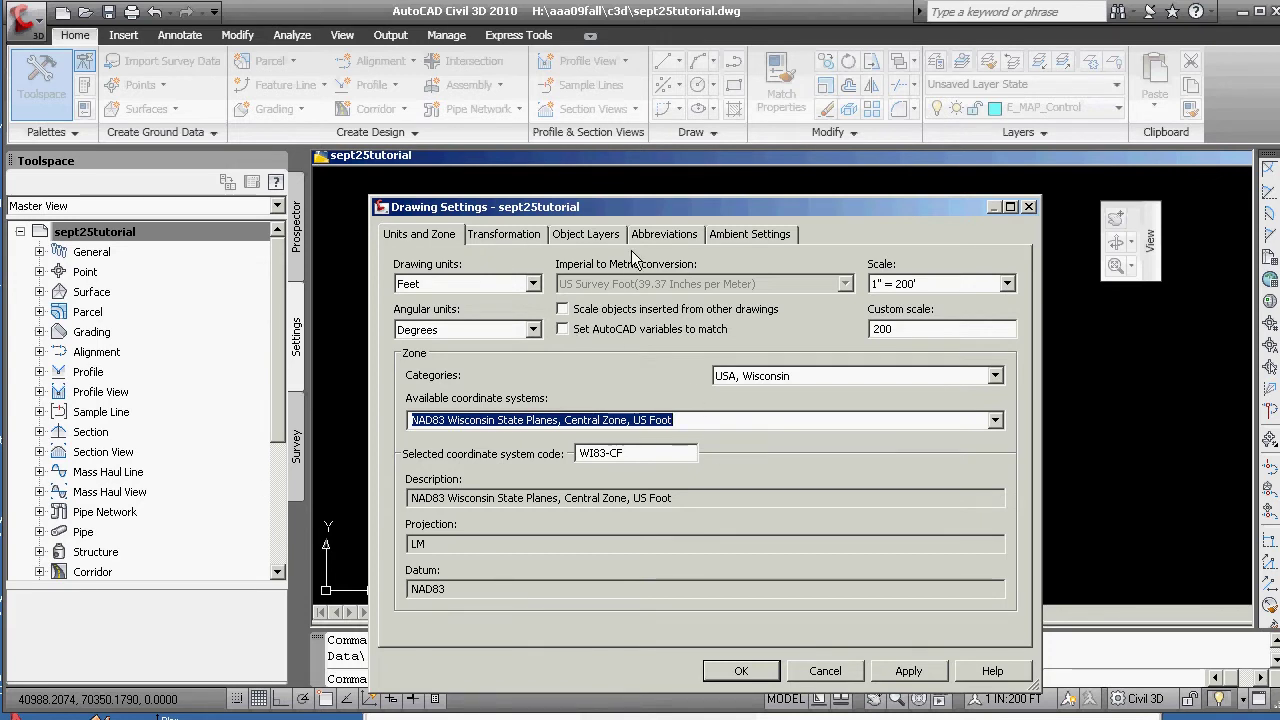
- Set the drawing scale to 1" = 40' and accept the drawing settings
left_click(1006, 284)
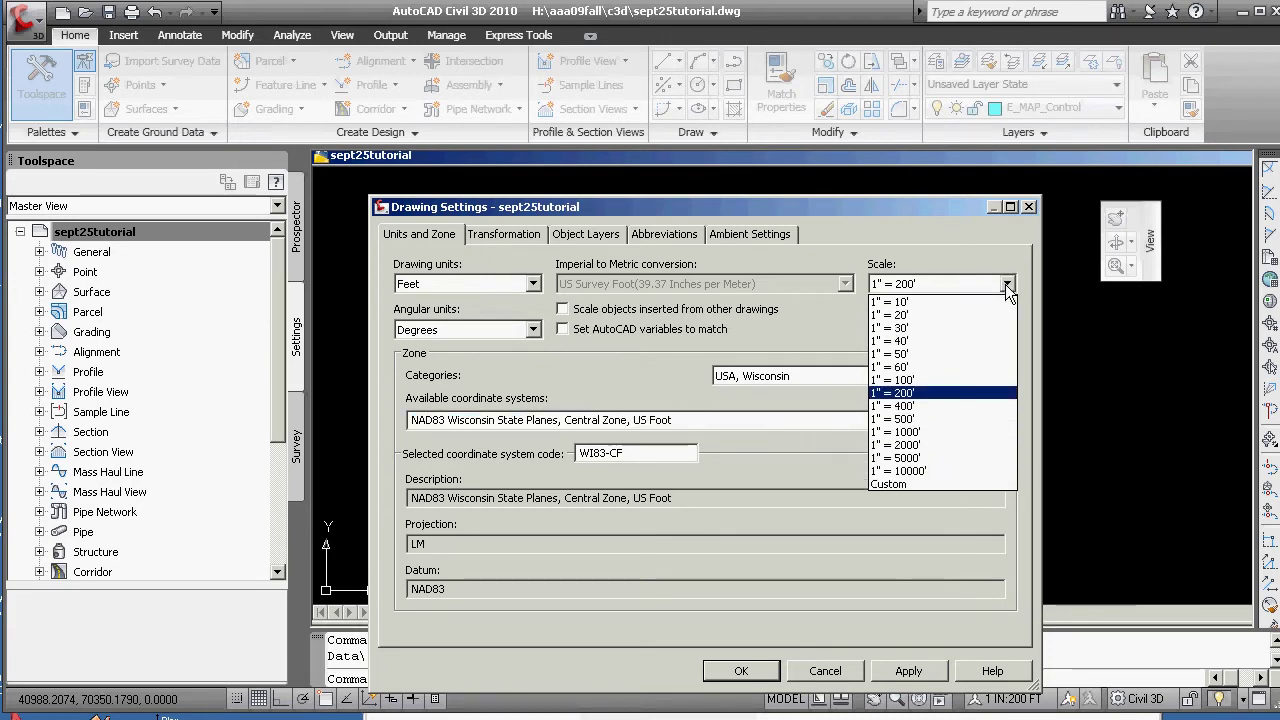
left_click(933, 340)
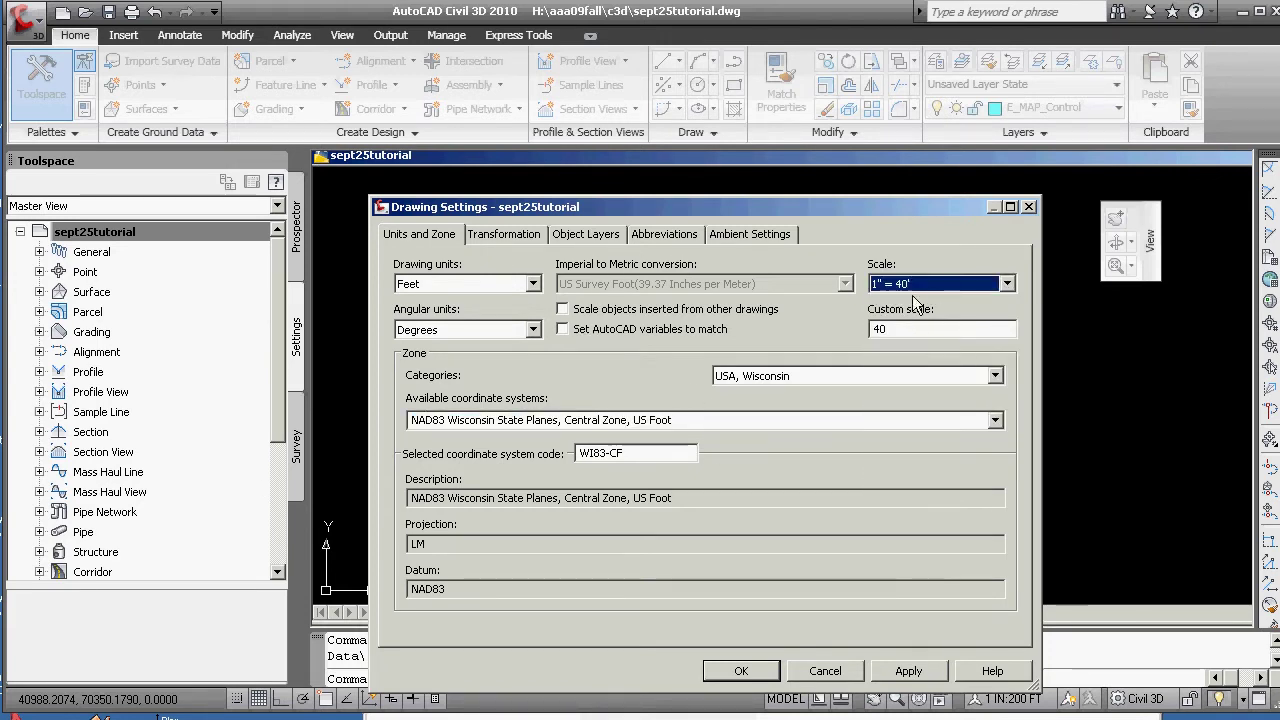
left_click(743, 671)
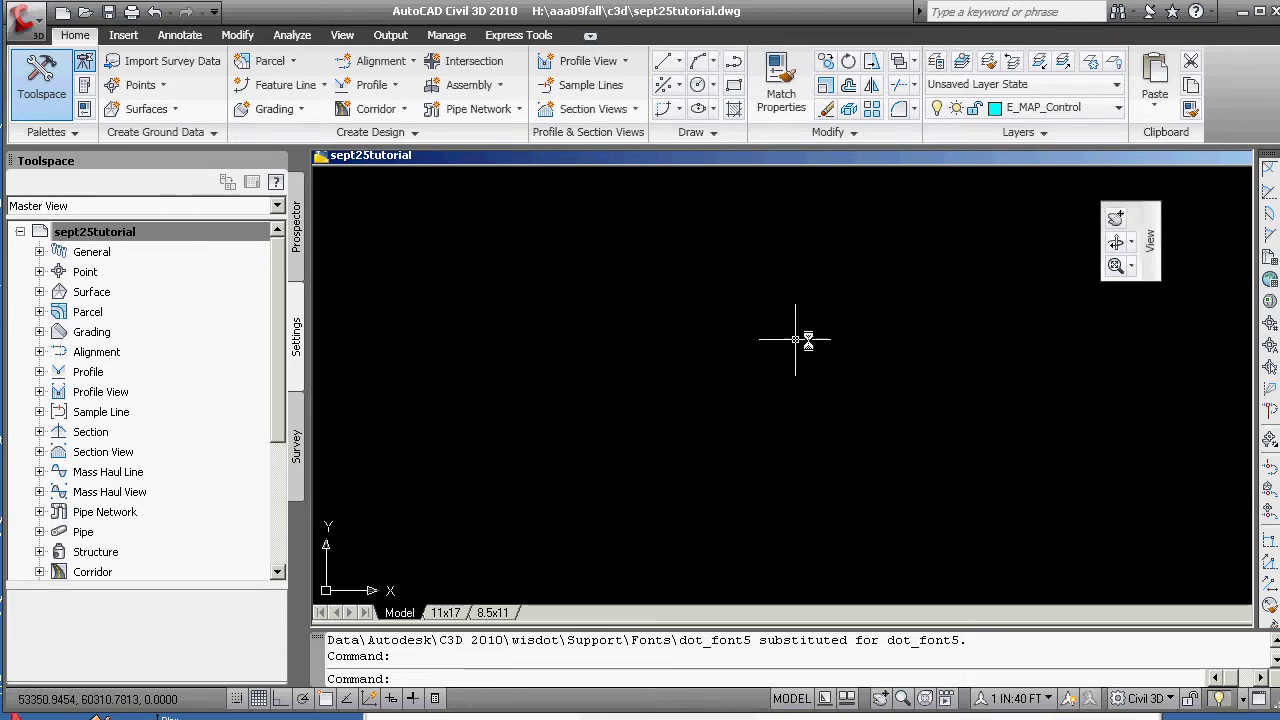
right_click(1275, 158)
left_click(919, 221)
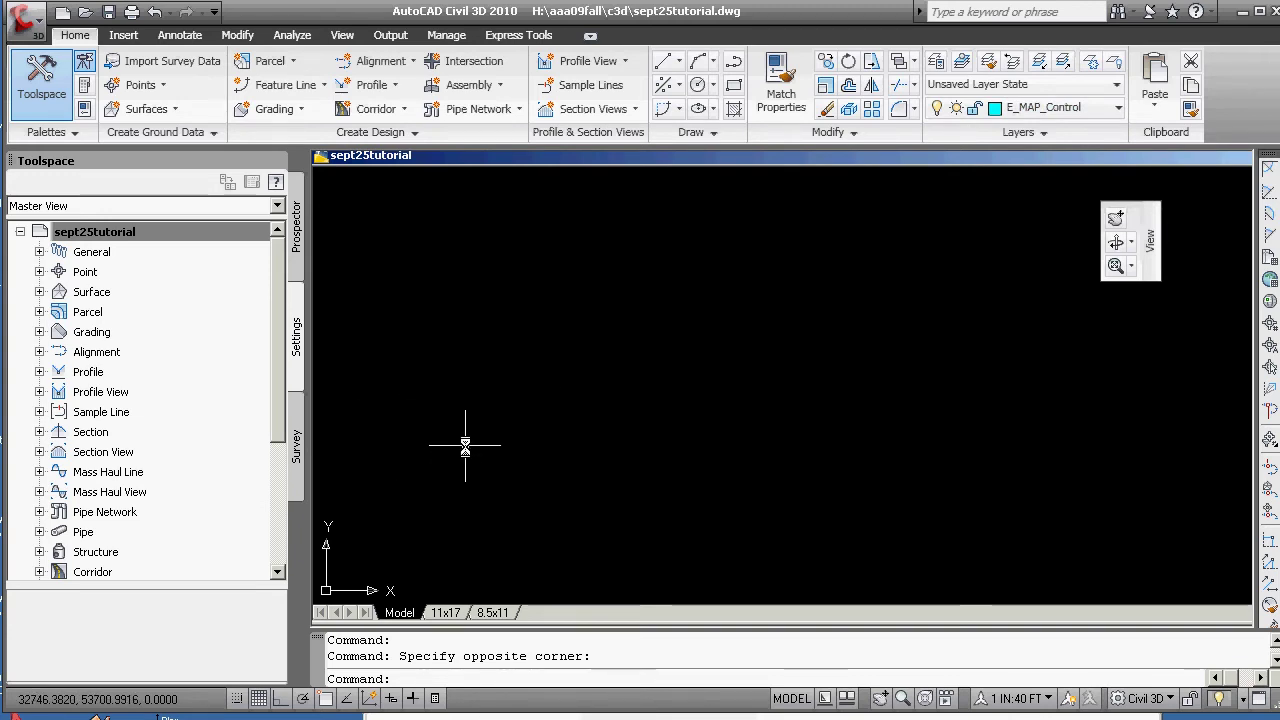
- Draw a single line starting at 2000000,200000 with a length of 5280 at an angle of 0
type("l")
key("Return")
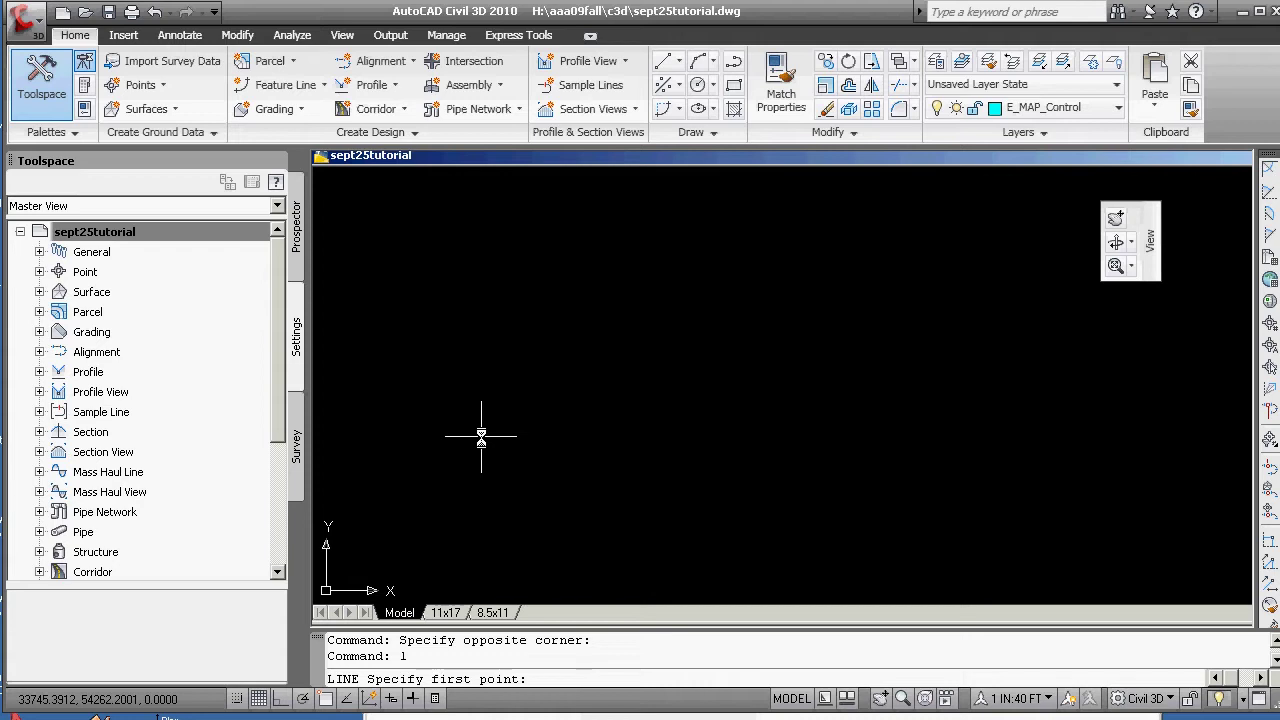
type("2000000,2000")
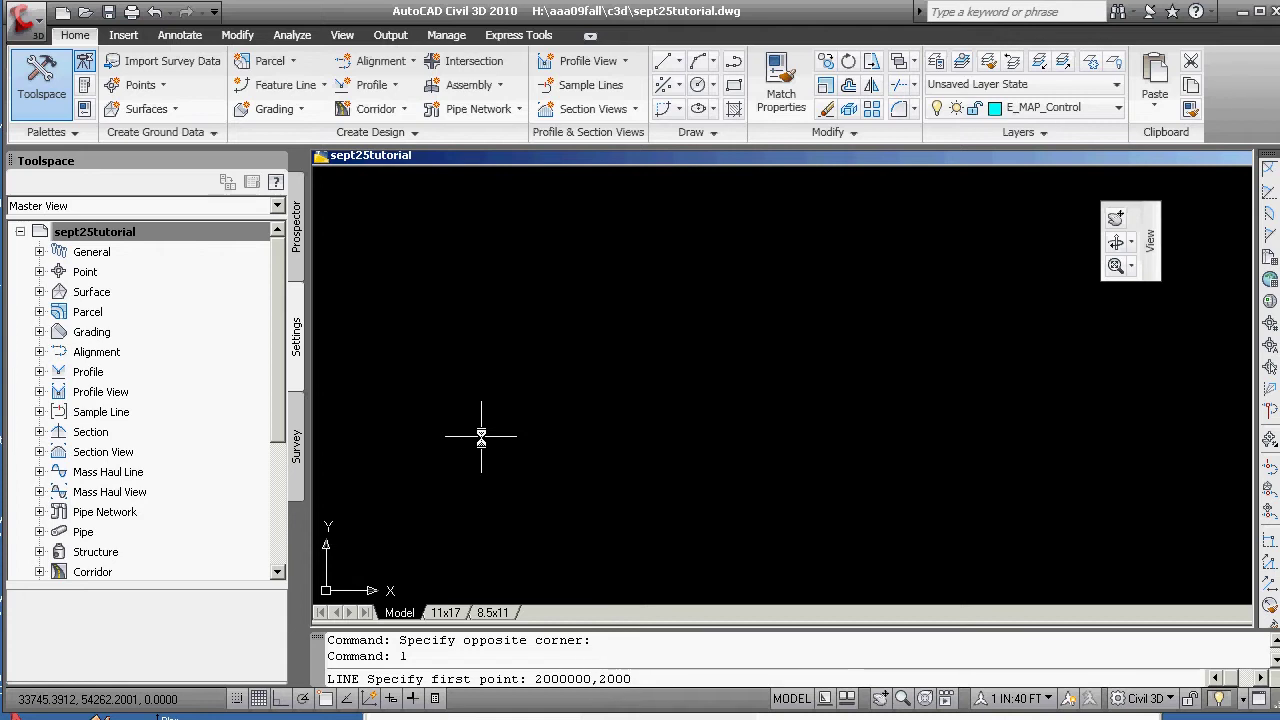
type("00")
key("Return")
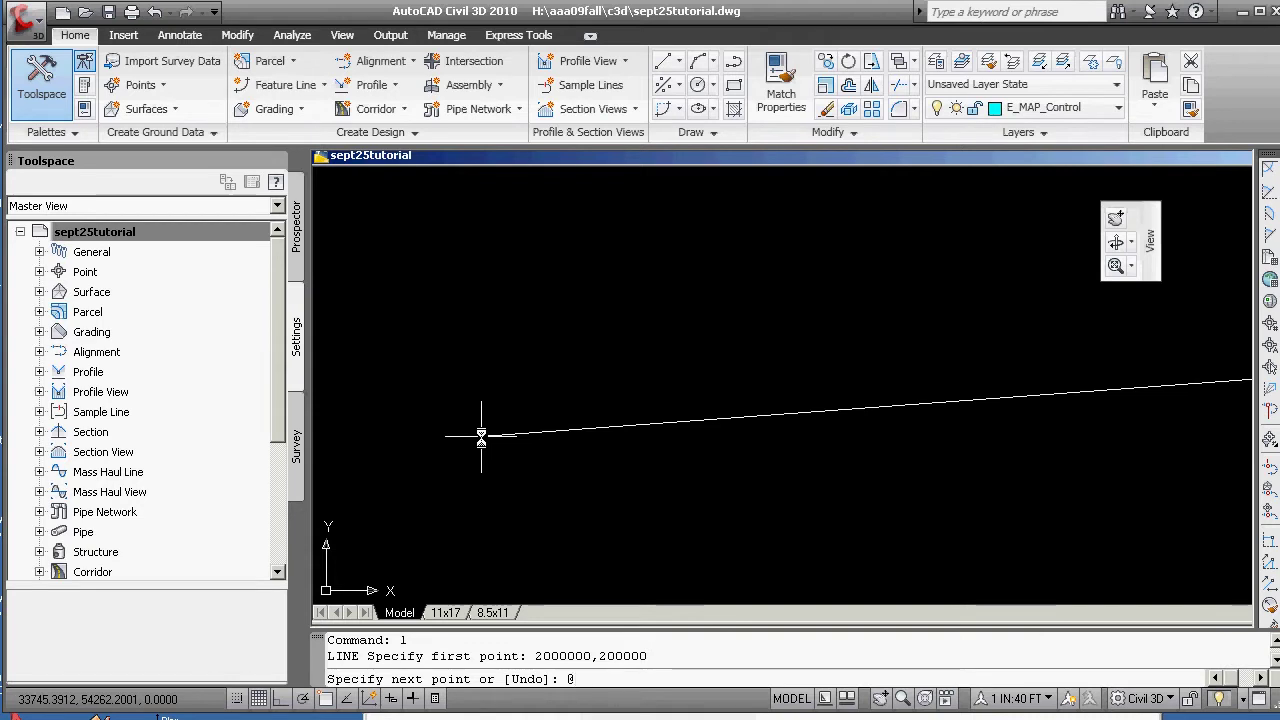
type("@528")
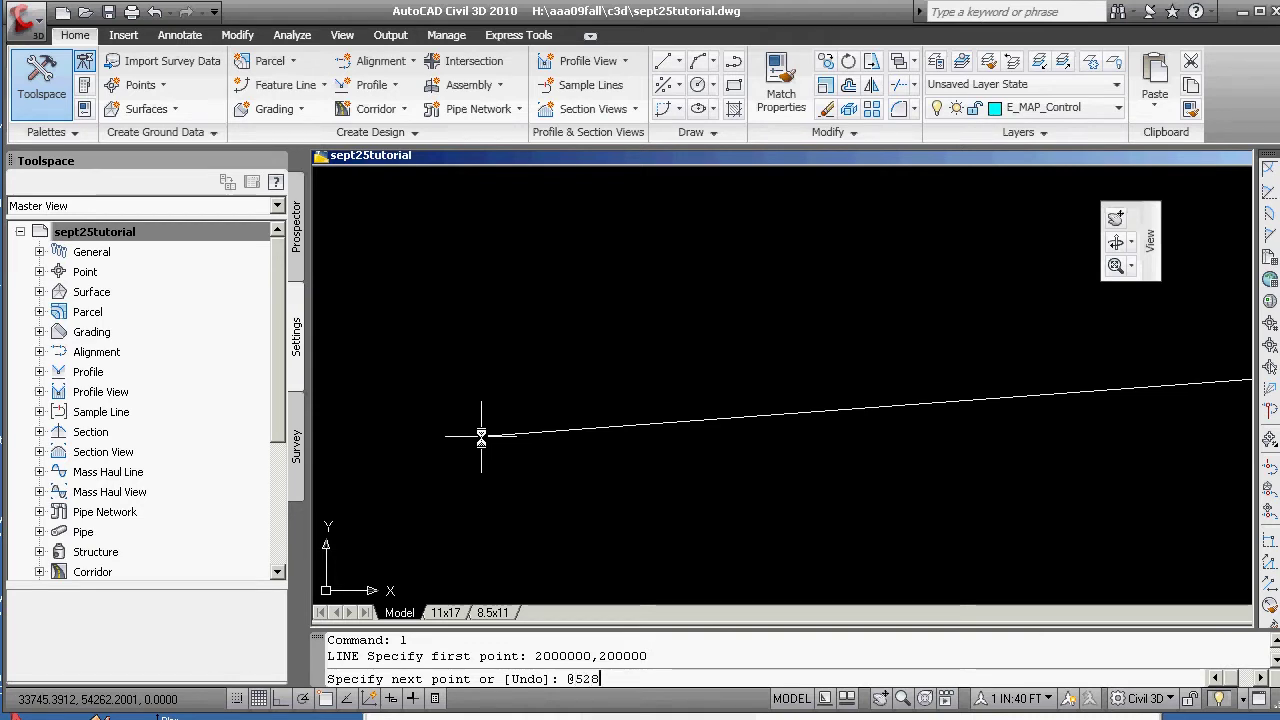
type("0<0")
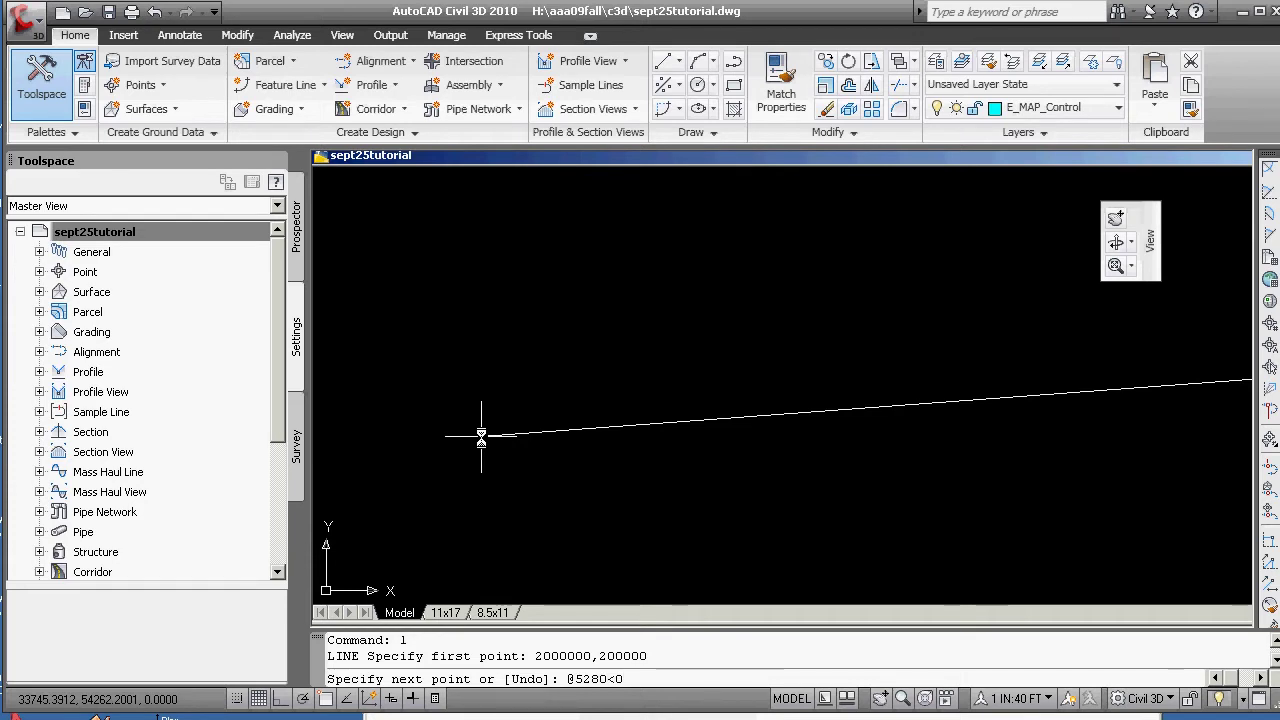
key("Return")
key("Return")
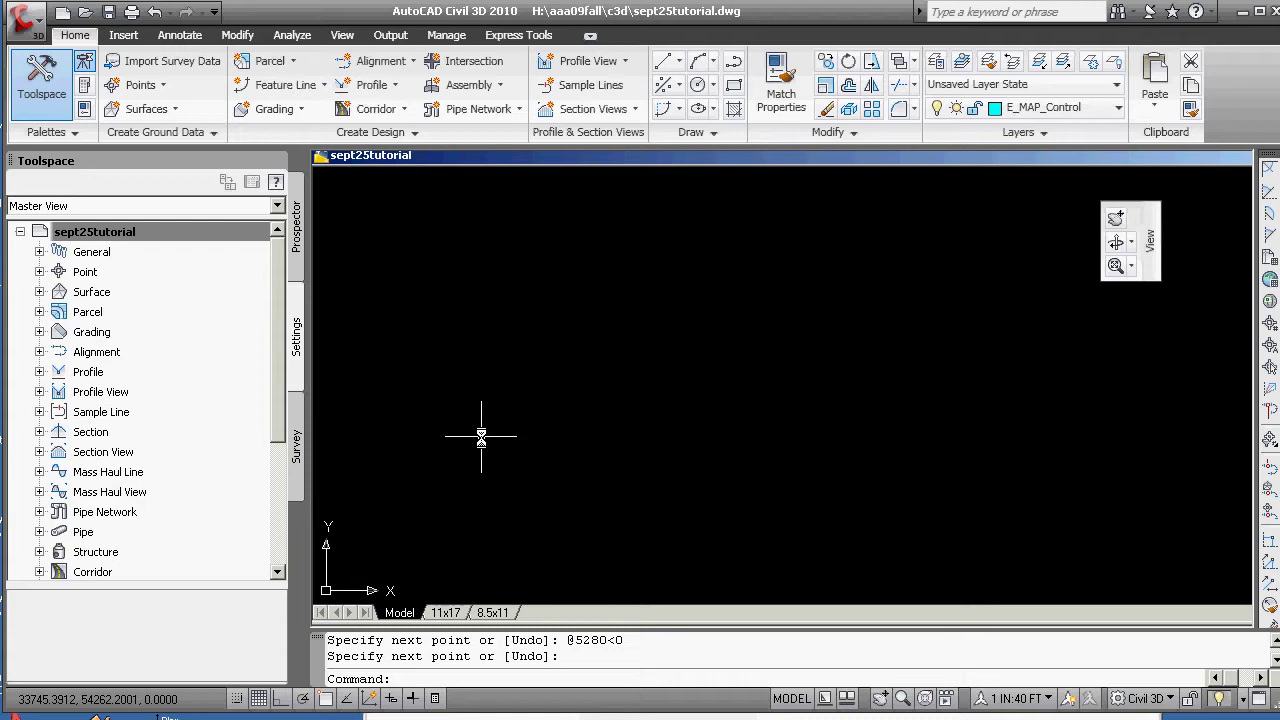
- Offset the horizontal line 5280 upward to make the parallel opposite side of the section
type("ze")
key("Return")
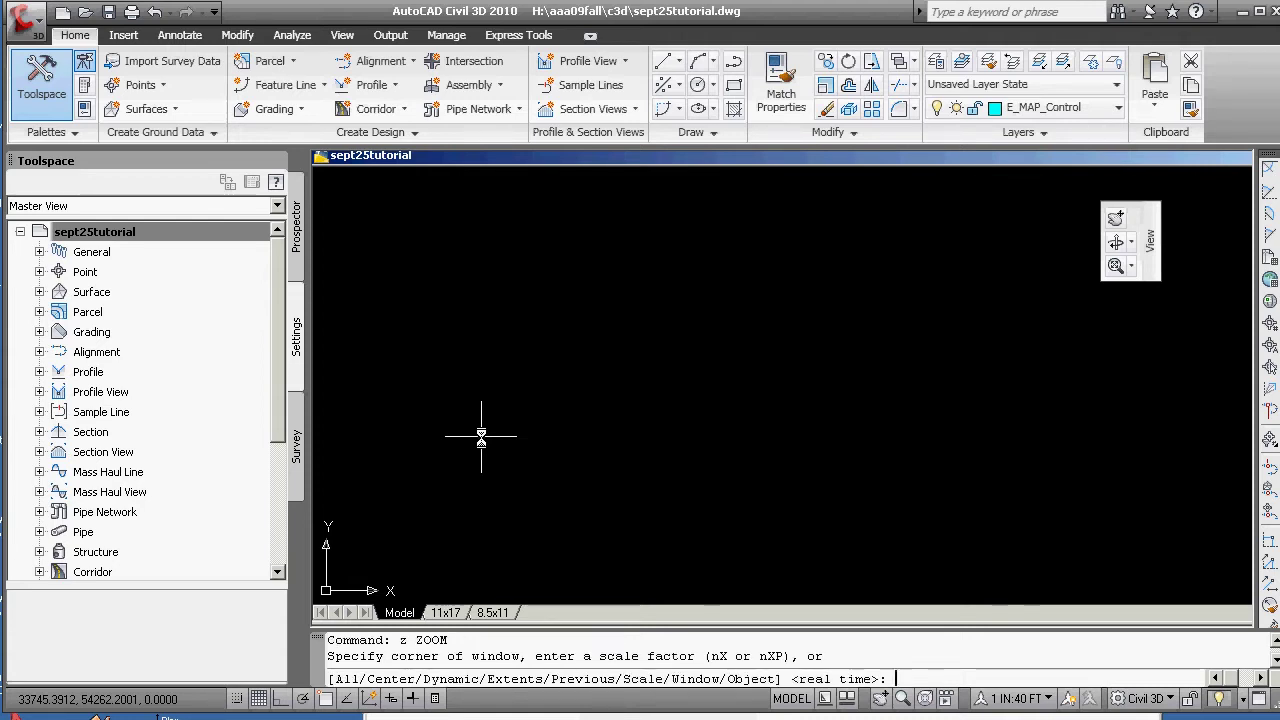
type("e")
key("Return")
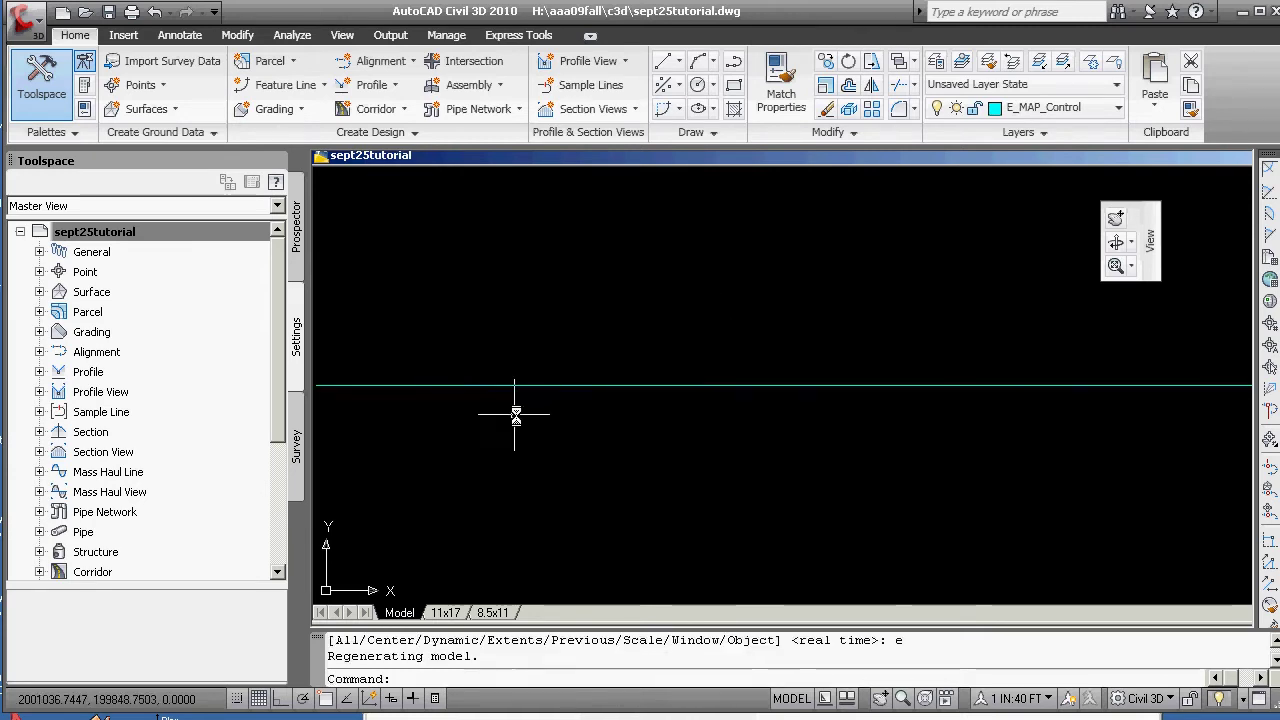
scroll(814, 220, "down", 2)
middle_click_drag(686, 366, 672, 512)
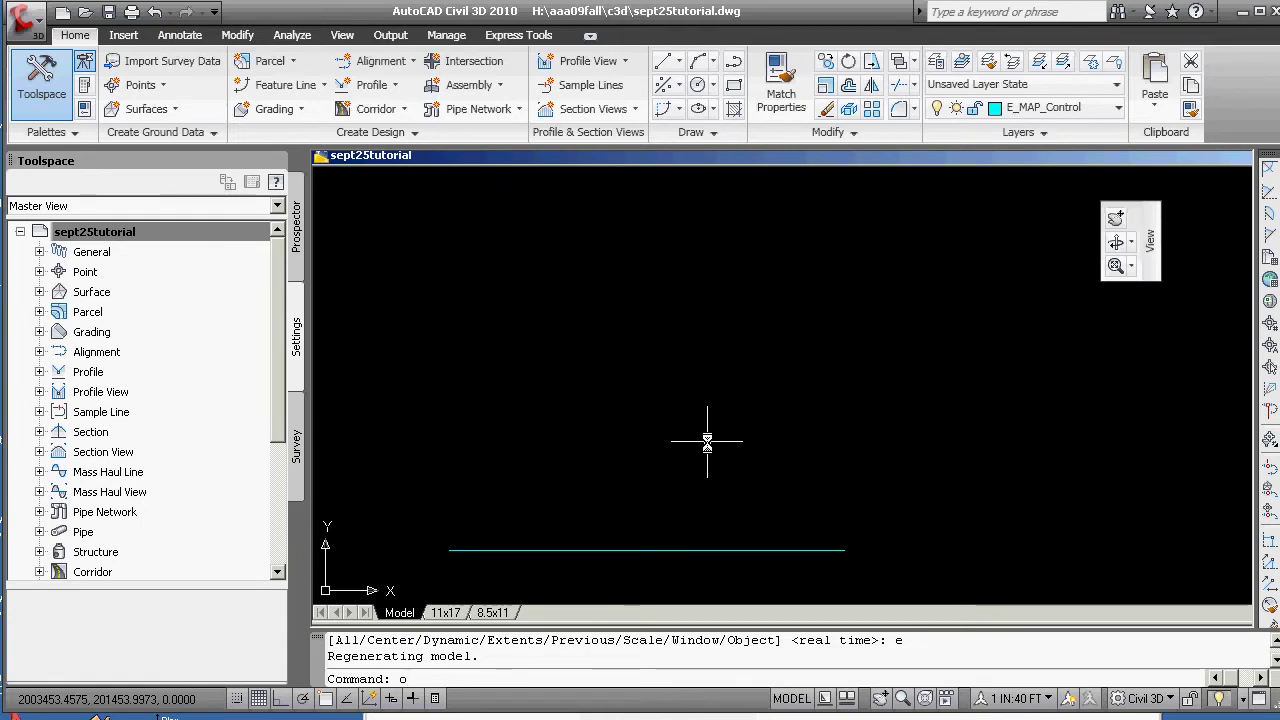
type("o")
key("Return")
type("5280")
key("Return")
left_click(696, 549)
left_click(694, 466)
key("Return")
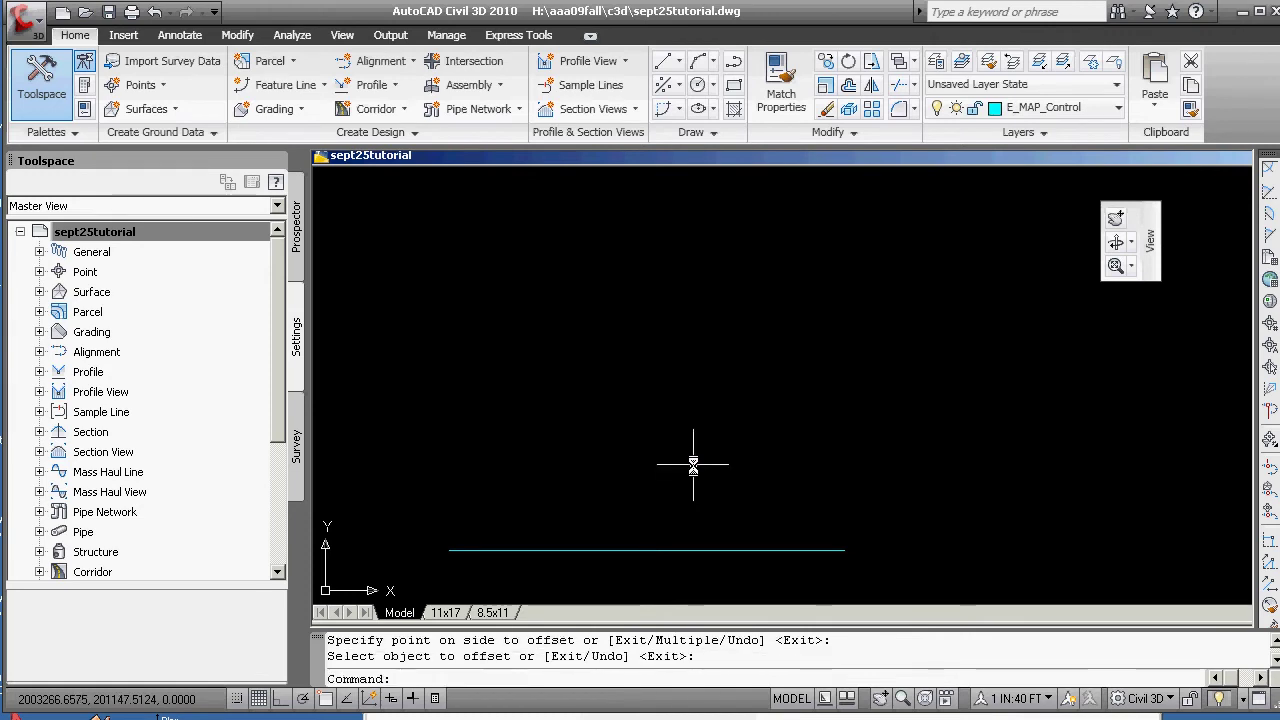
- Draw a vertical line joining the left endpoints of the upper and lower horizontal lines
type("z")
key("Return")
type("e")
key("Return")
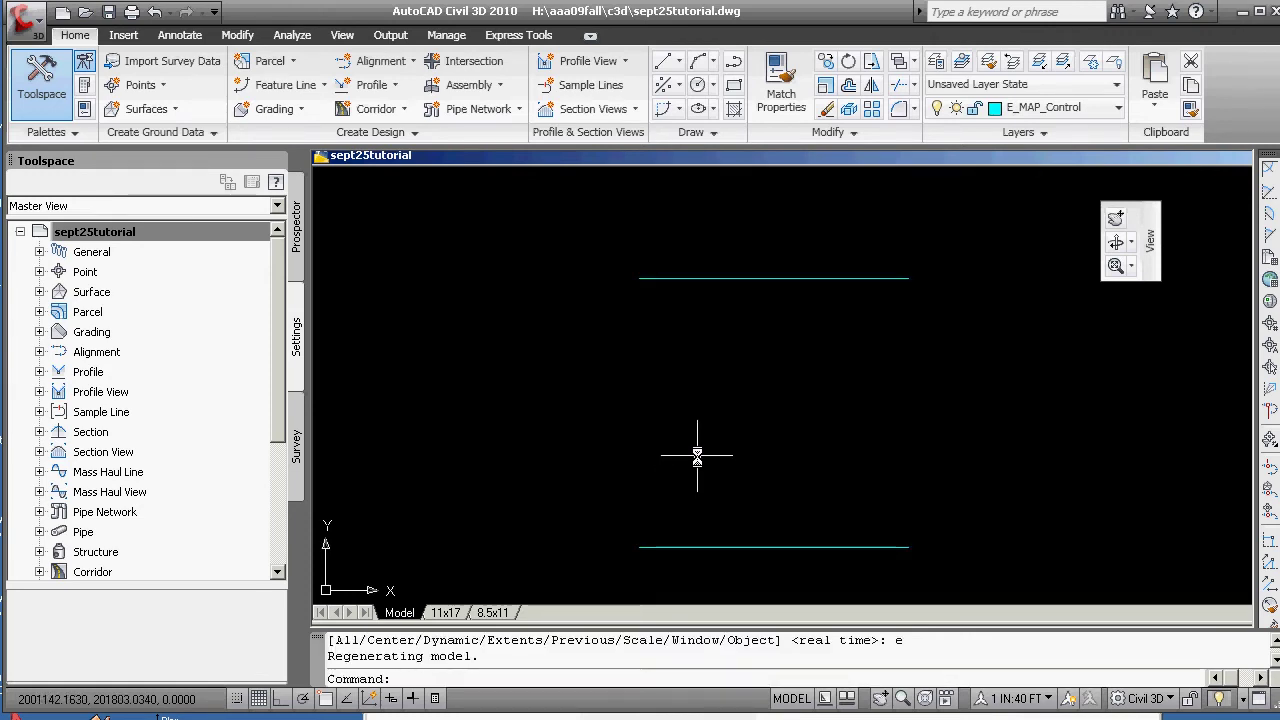
type("line")
key("Return")
type("end")
key("Return")
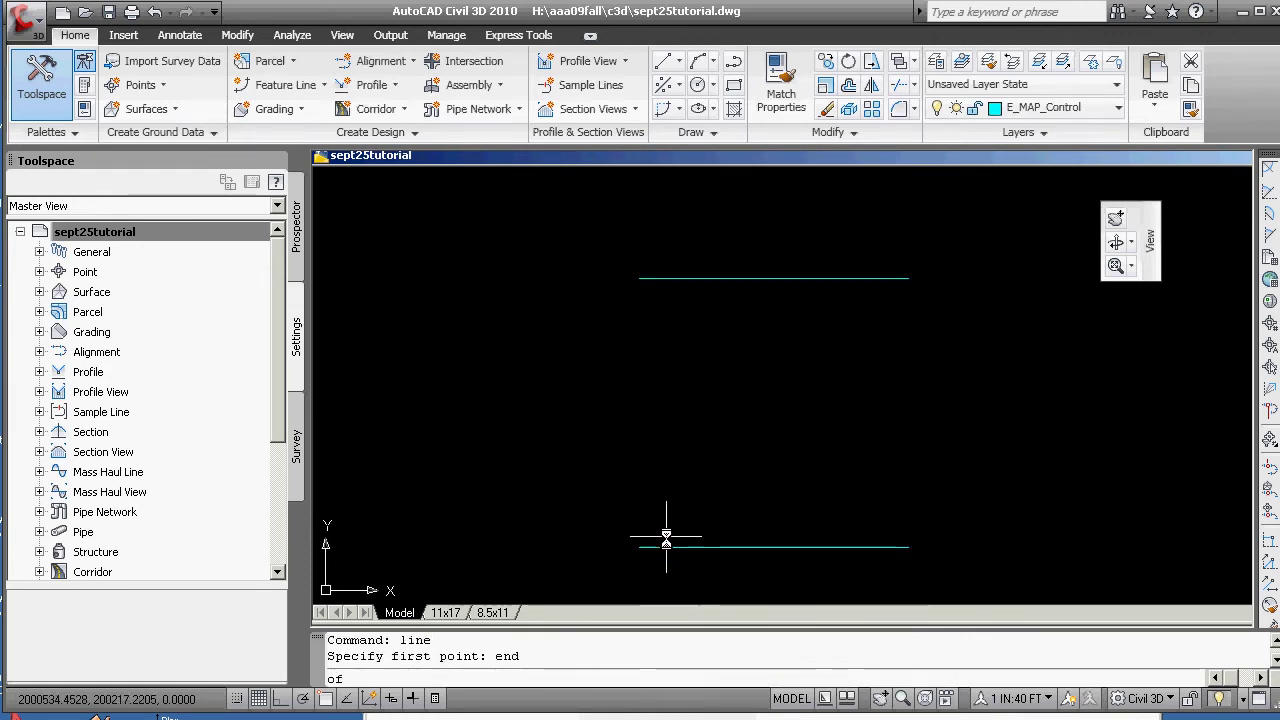
left_click(640, 277)
right_click(596, 401, "shift")
left_click(642, 502)
left_click(648, 547)
key("Return")
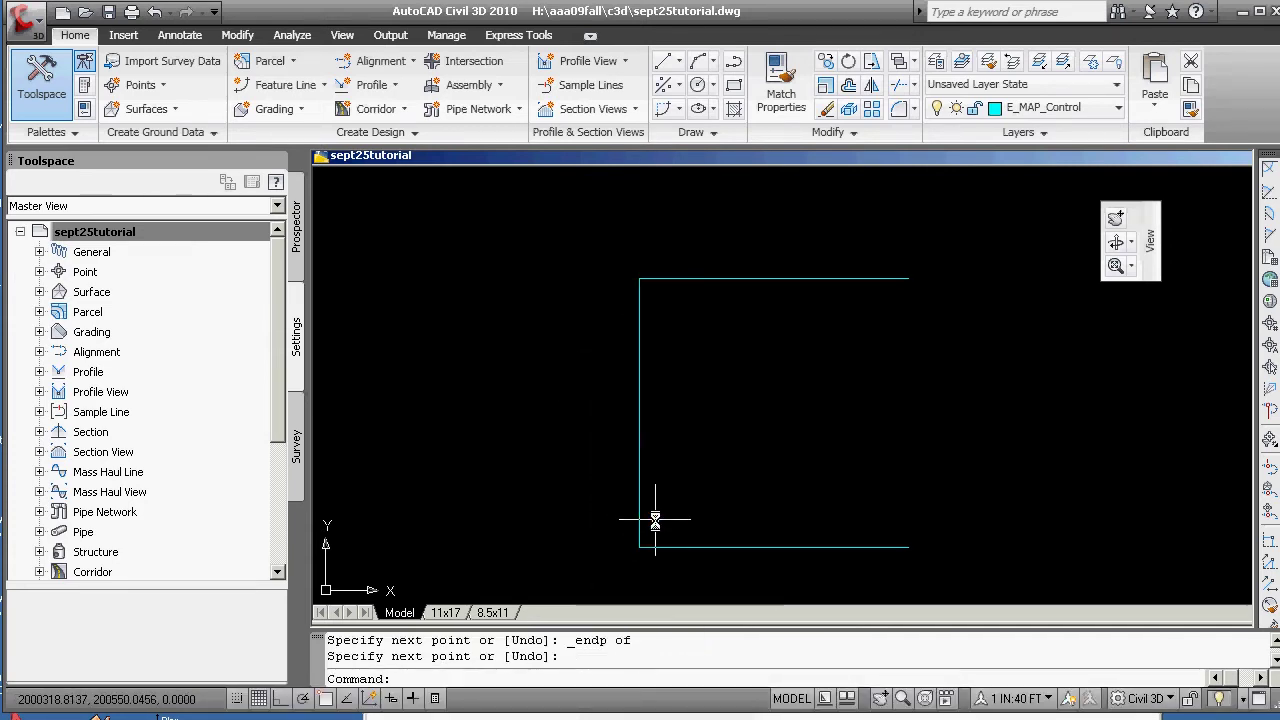
type("o")
key("Return")
type("t")
key("Return")
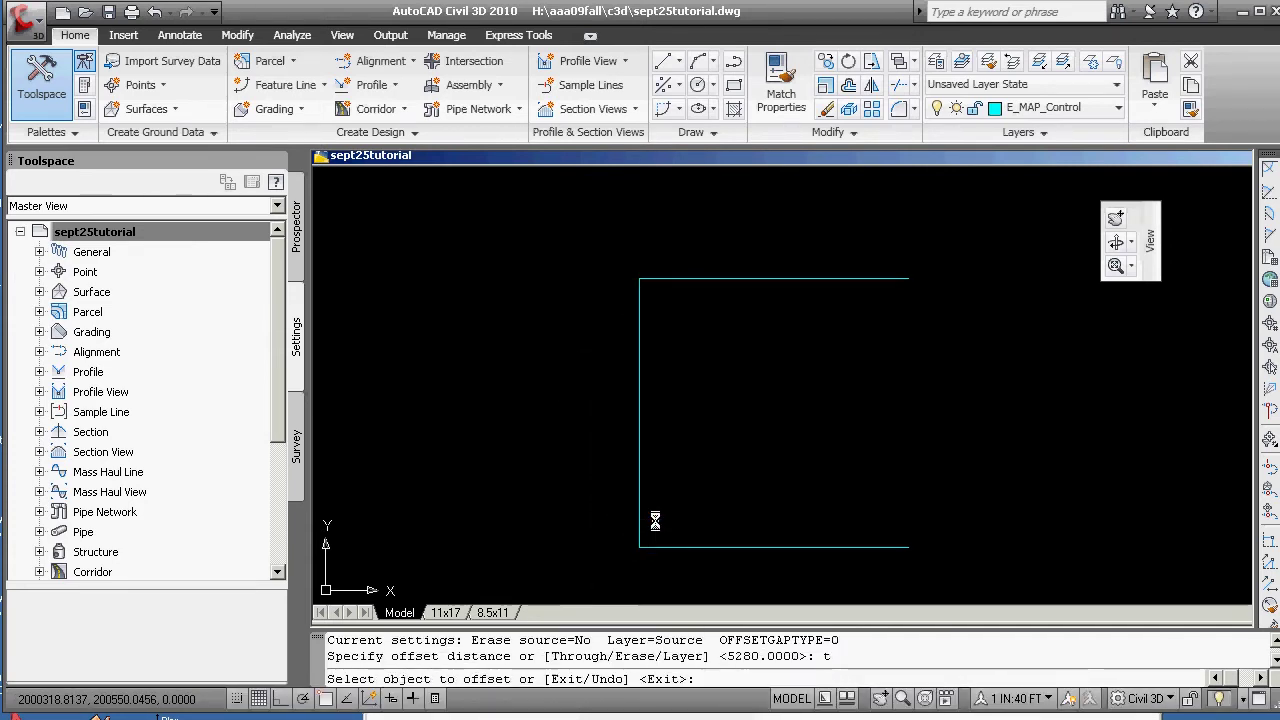
left_click(644, 432)
right_click(742, 396, "shift")
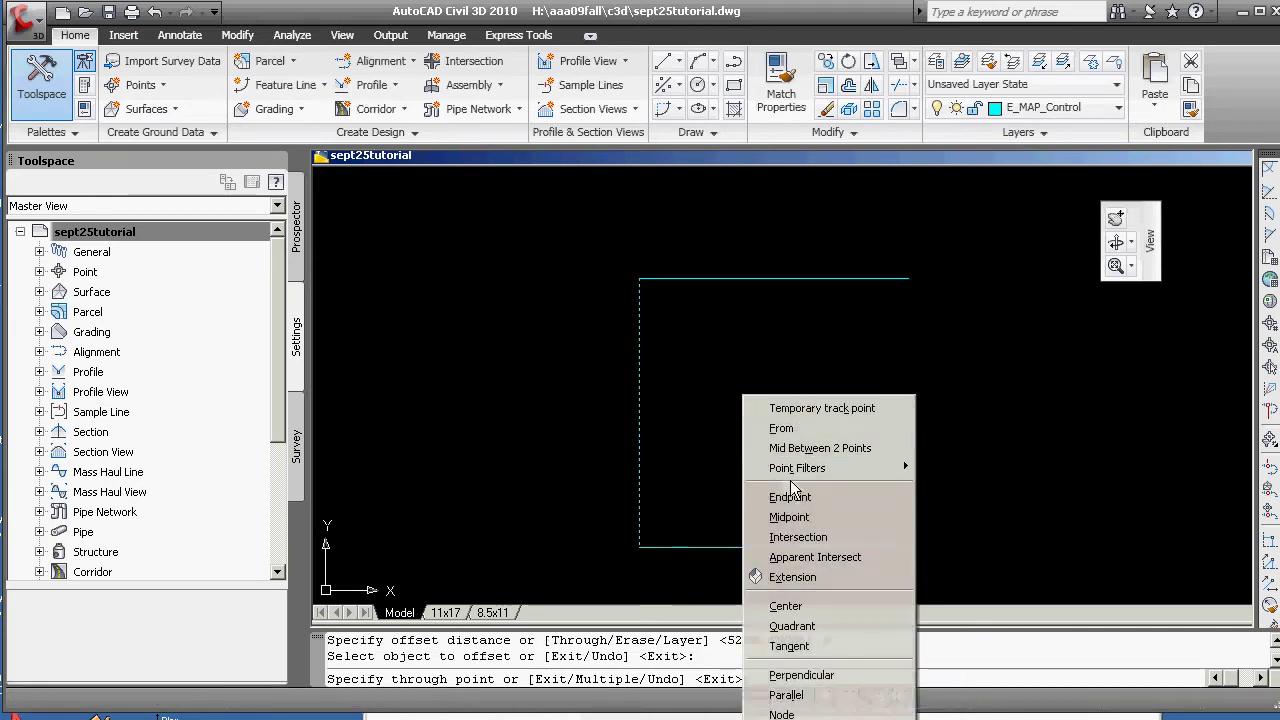
left_click(795, 517)
key("Escape")
type("o")
key("Return")
type("t")
key("Return")
left_click(640, 386)
key("Escape")
- Offset the left vertical line through the upper line's right endpoint to close the square
key("Return")
type("t")
key("Return")
left_click(640, 378)
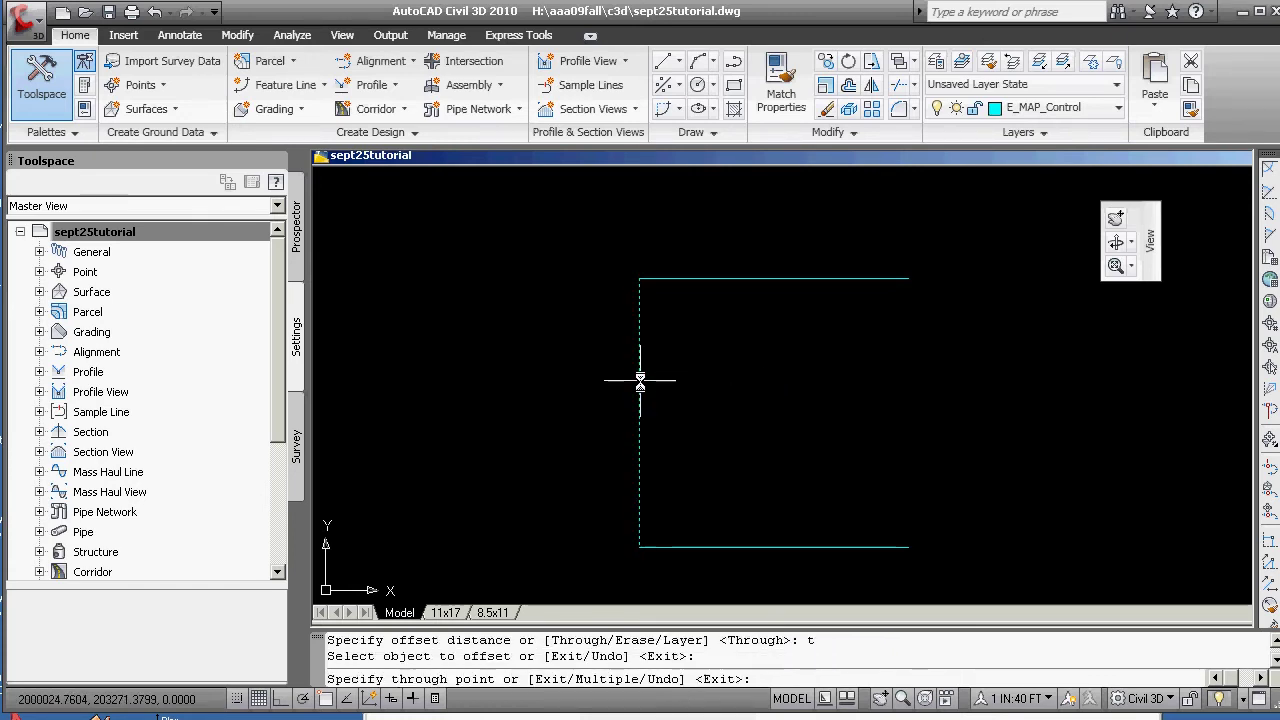
right_click(817, 356, "shift")
left_click(886, 448)
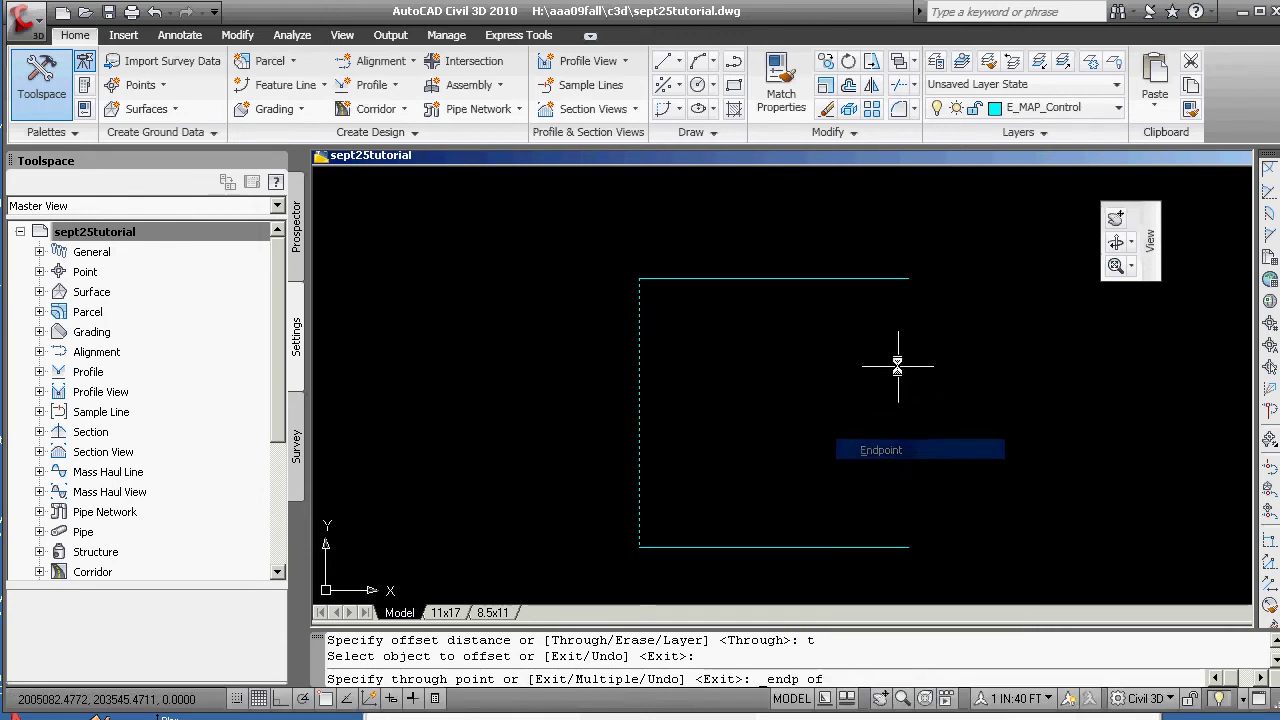
left_click(908, 278)
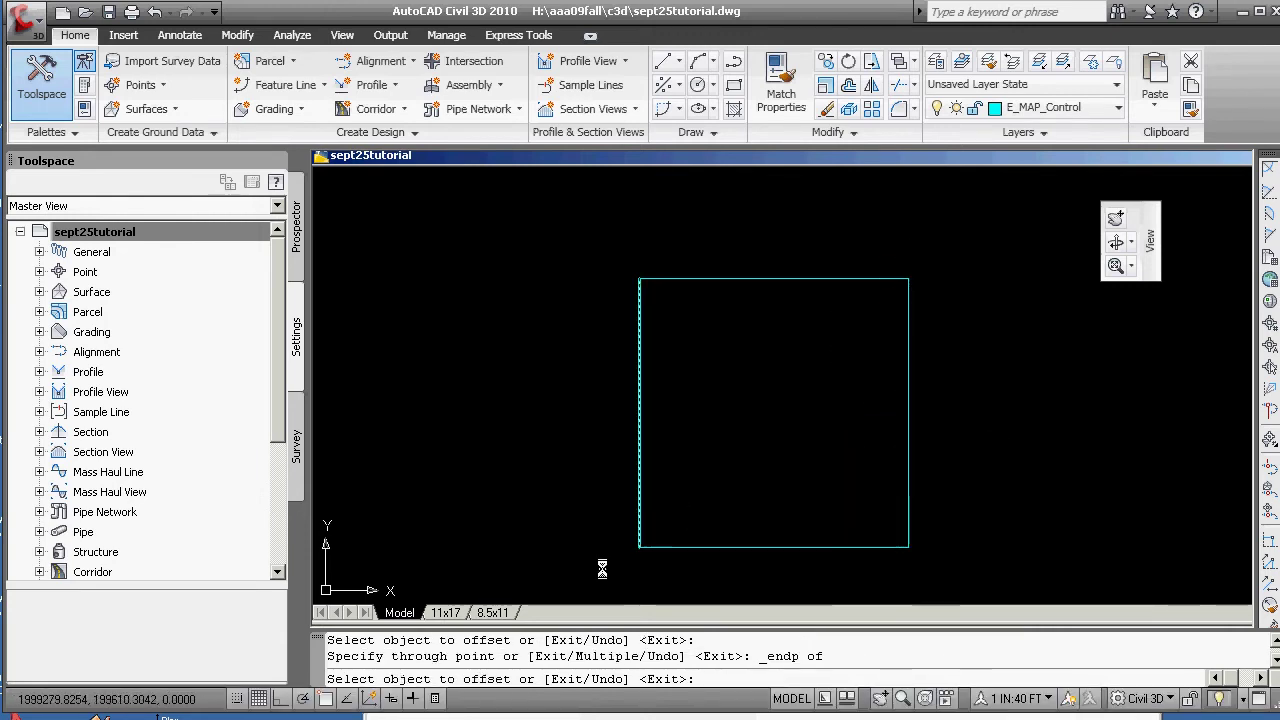
- Switch the drafting toggles in the status bar from icons to text labels and end the offset
right_click(435, 698)
left_click(470, 660)
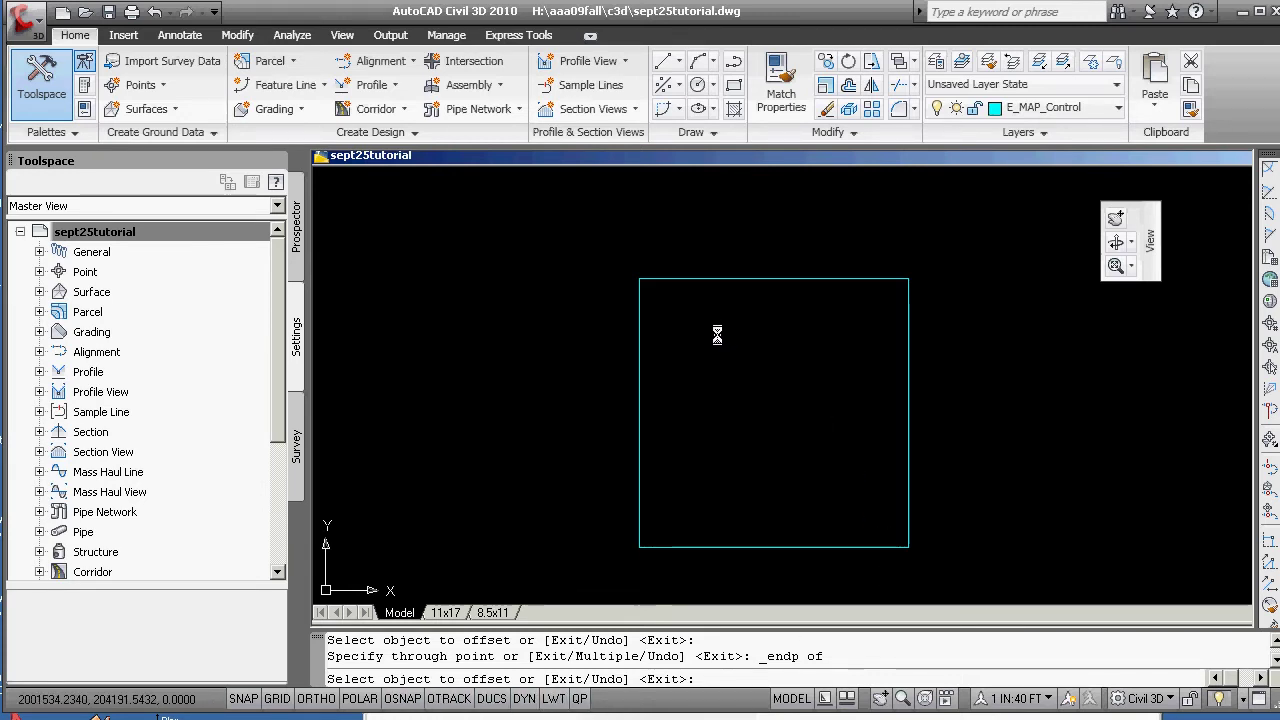
key("Escape")
- Offset all four sides of the square outward by 100
type("o")
key("Return")
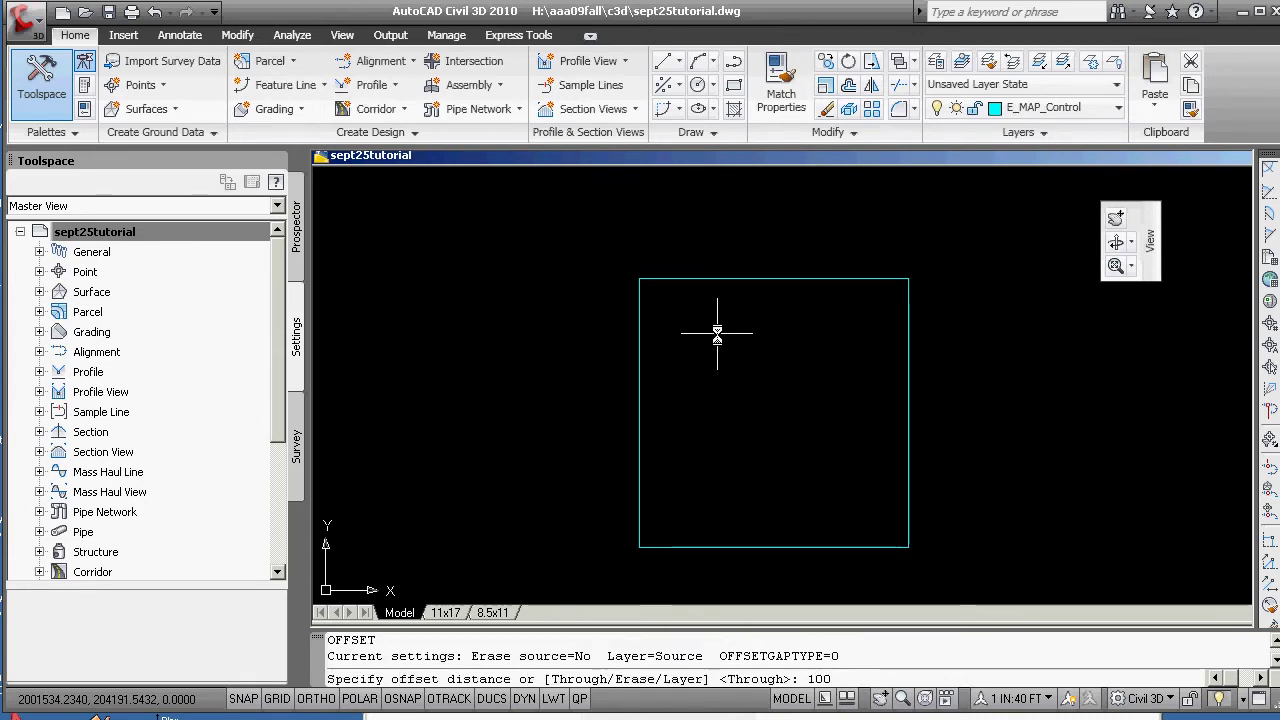
key("Return")
left_click(770, 278)
left_click(769, 255)
left_click(640, 329)
left_click(605, 350)
left_click(763, 547)
left_click(777, 557)
left_click(907, 466)
left_click(956, 462)
key("Return")
- Fillet the two upper corners of the outer offset lines with radius 0 so they meet squarely
type("f")
key("Return")
type("r")
key("Return")
type("0")
key("Return")
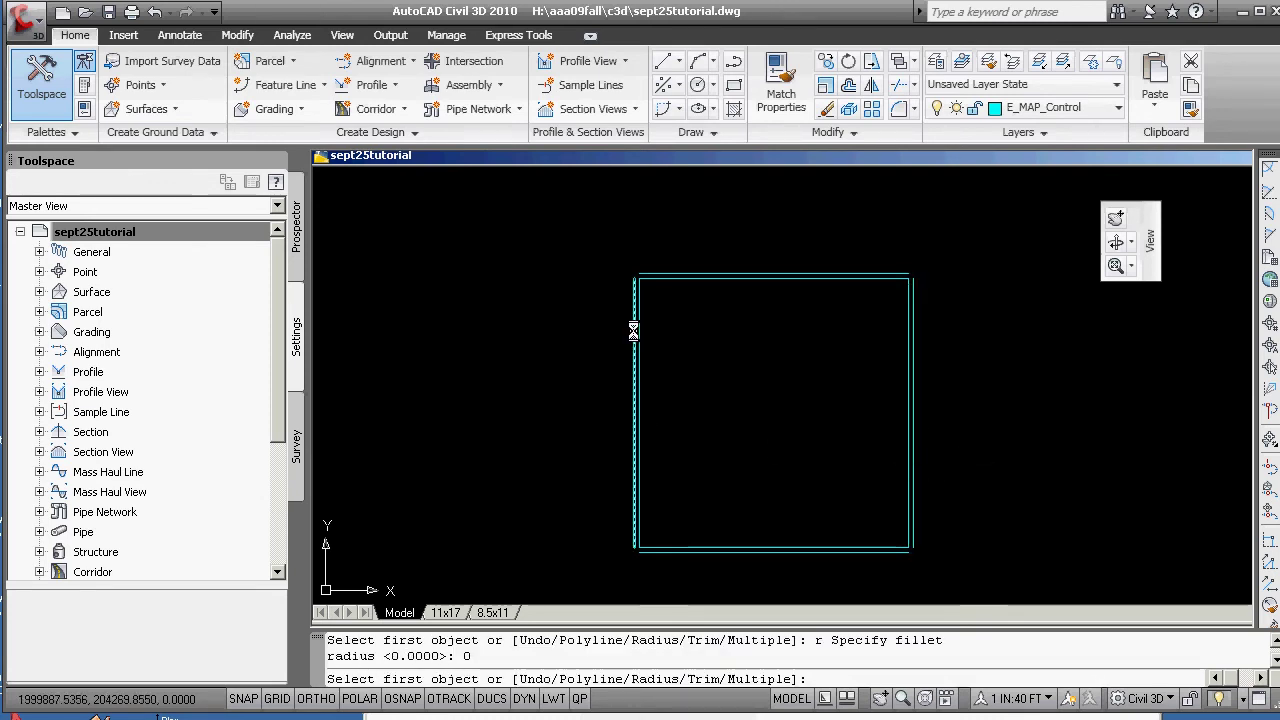
left_click(650, 274)
key("Return")
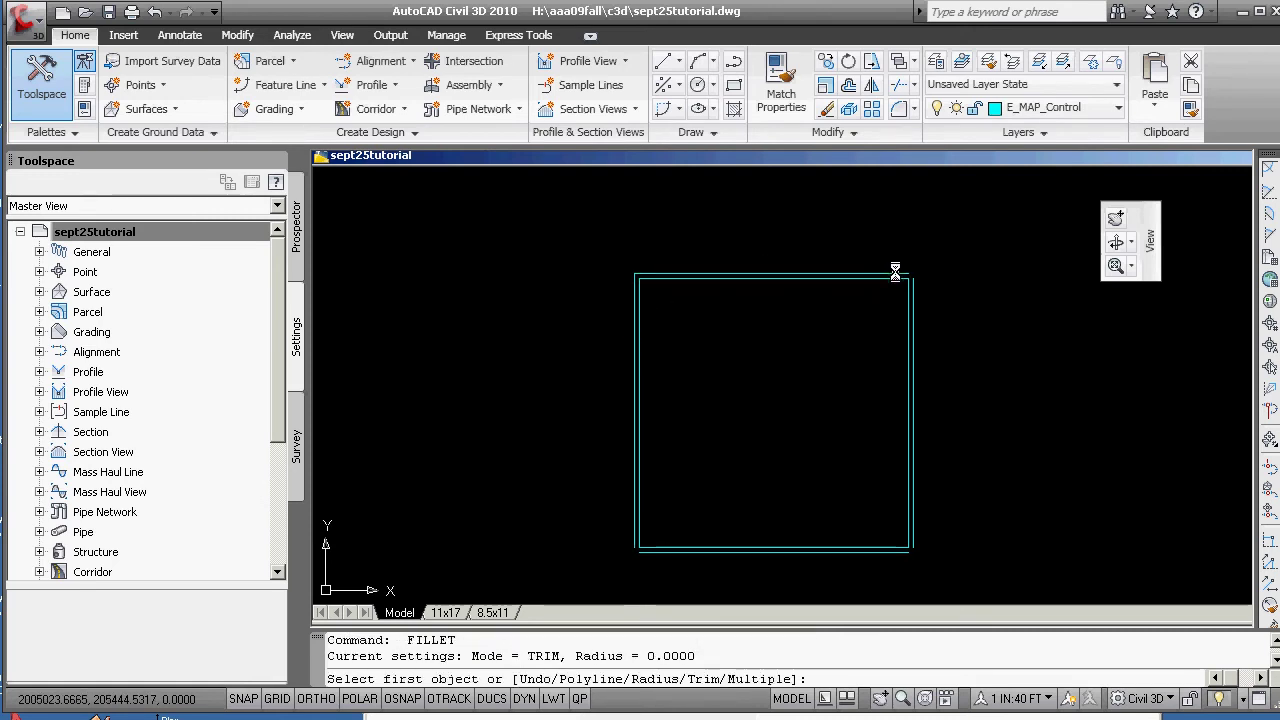
left_click(894, 272)
left_click(910, 340)
- Fillet the two lower corners of the outer offset lines with radius 0 to close the outer square
key("Return")
left_click(900, 551)
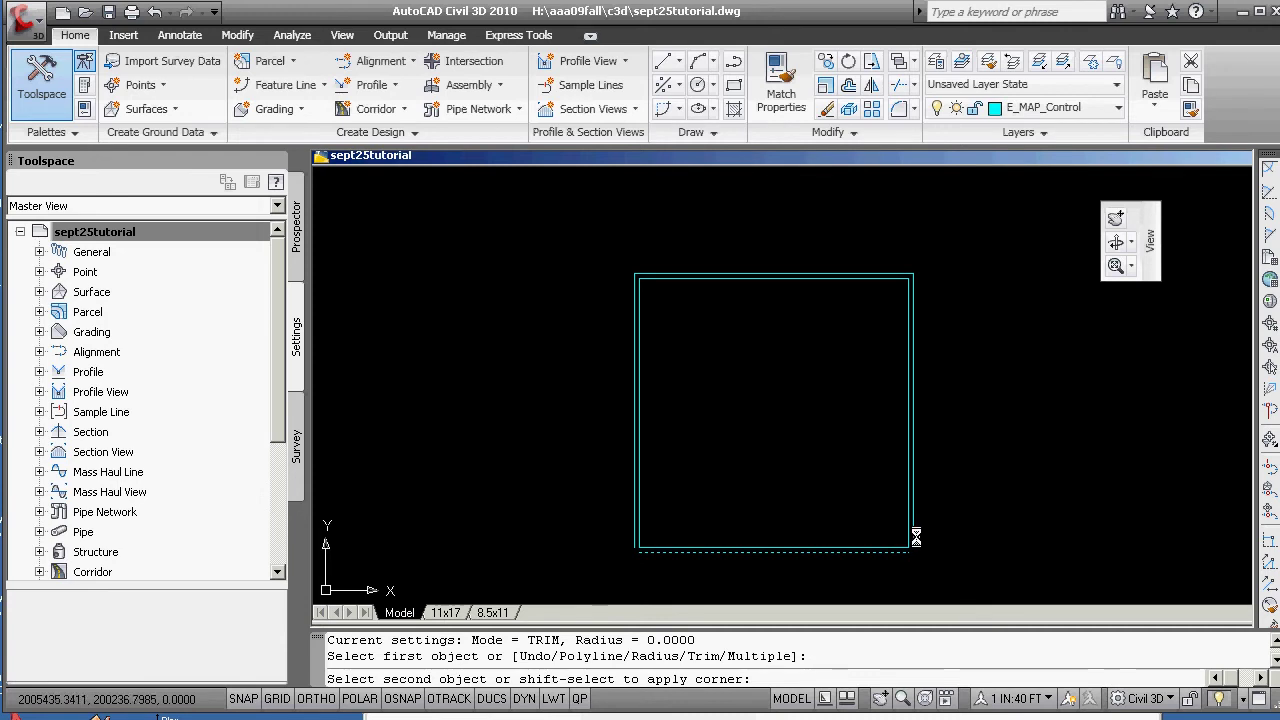
left_click(913, 537)
key("Return")
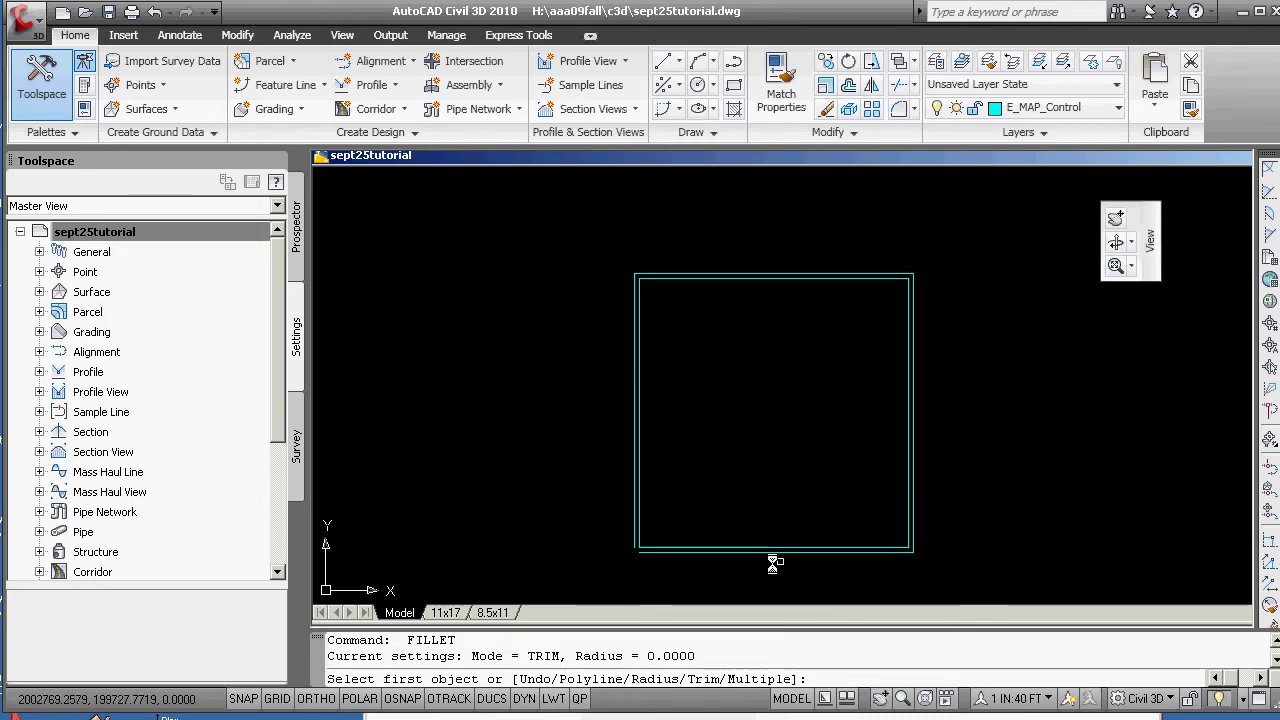
left_click(668, 552)
left_click(633, 540)
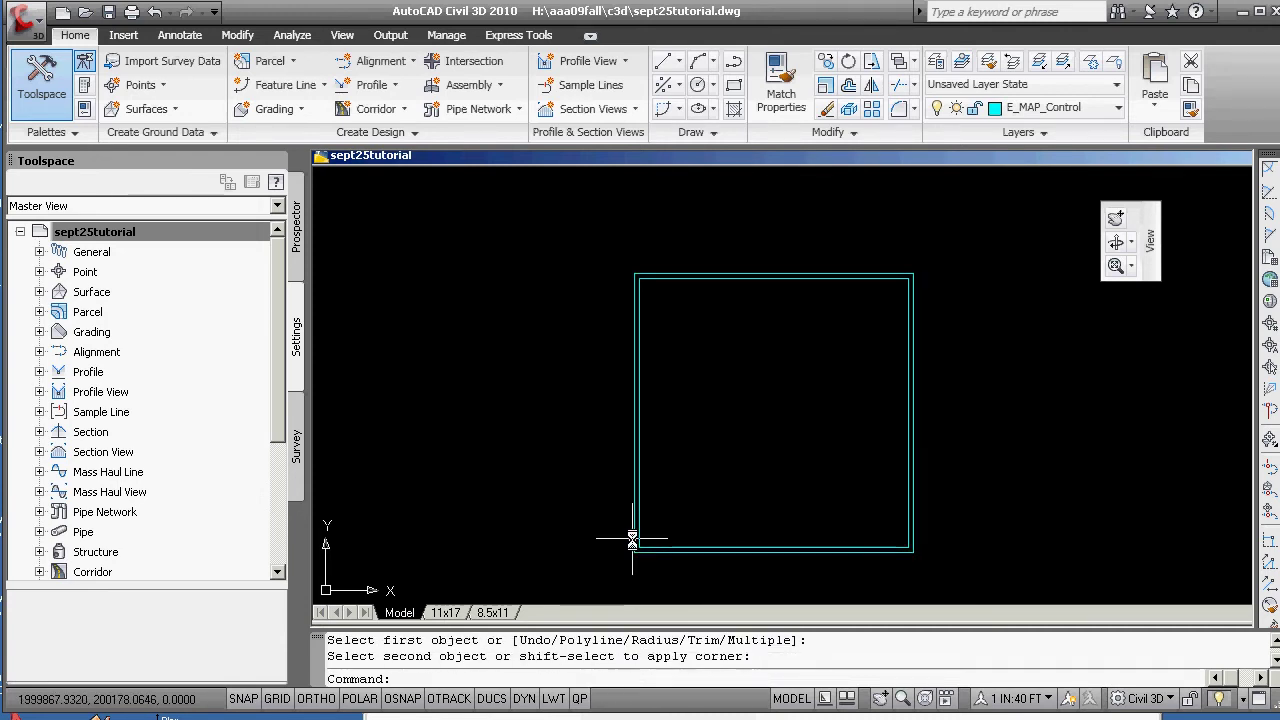
- List the geometry data of the inner square's left line and close the listing
left_click(642, 427)
right_click(715, 365)
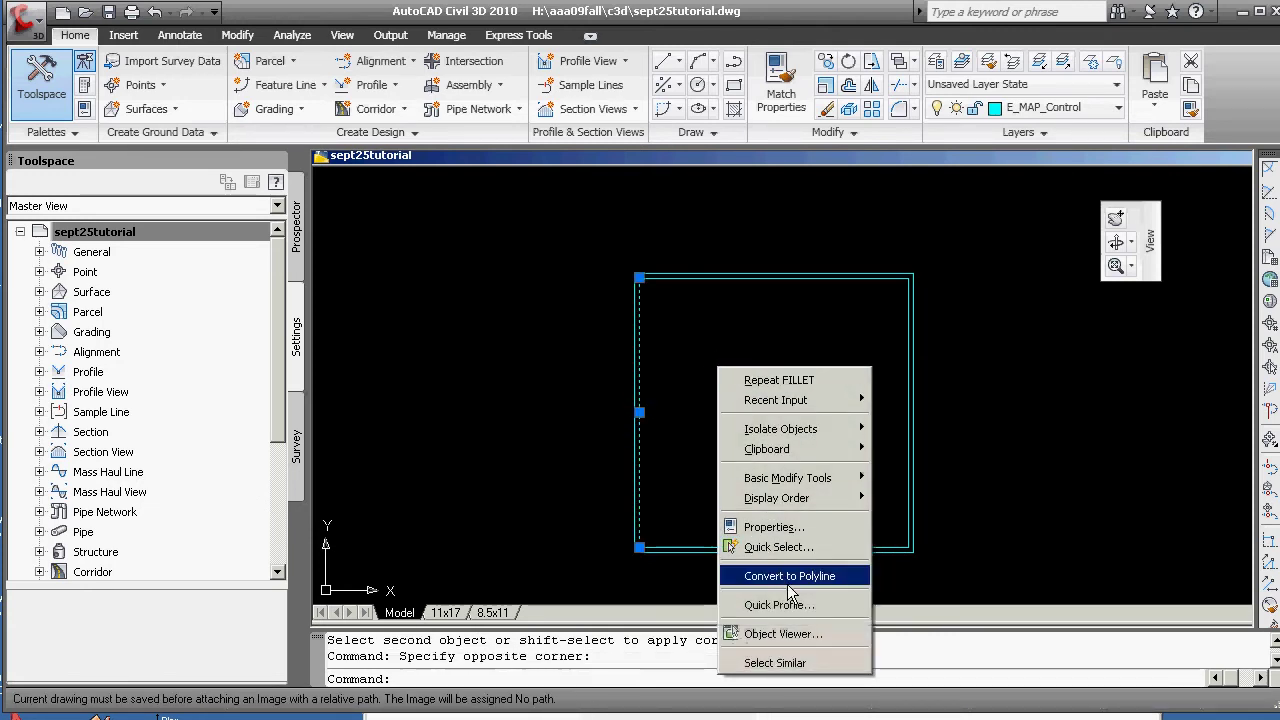
left_click(1019, 332)
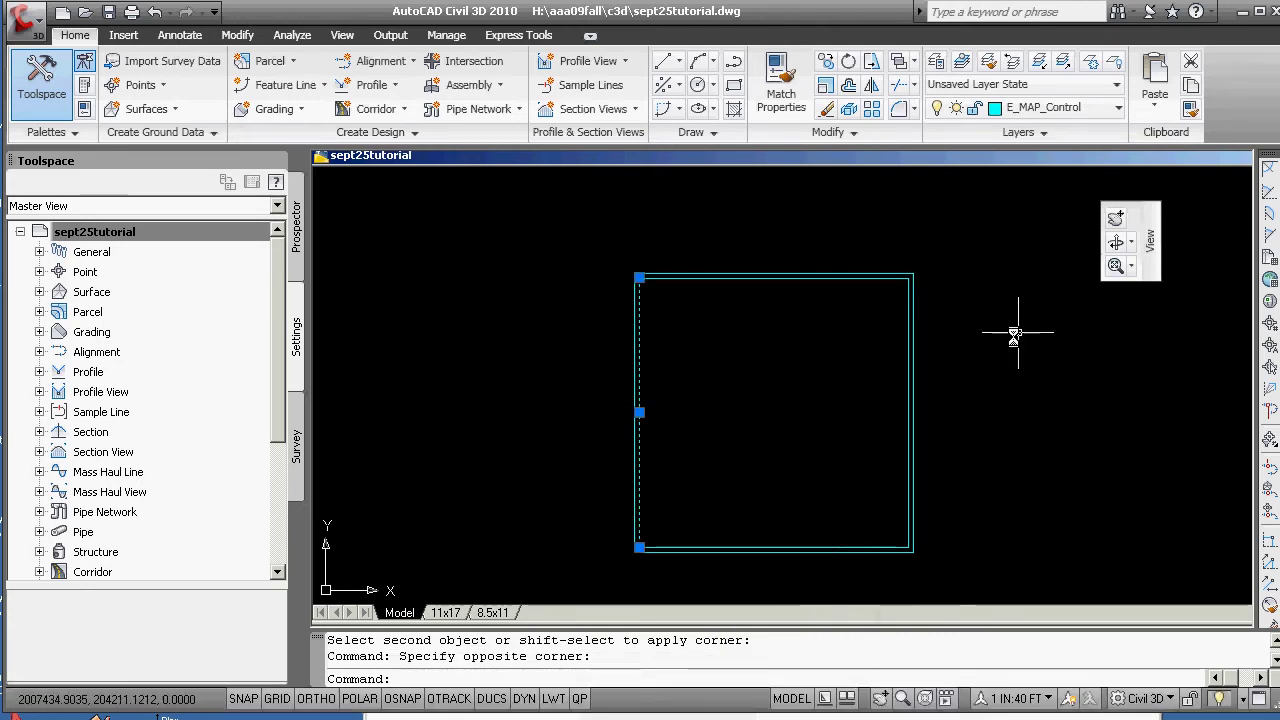
key("Return")
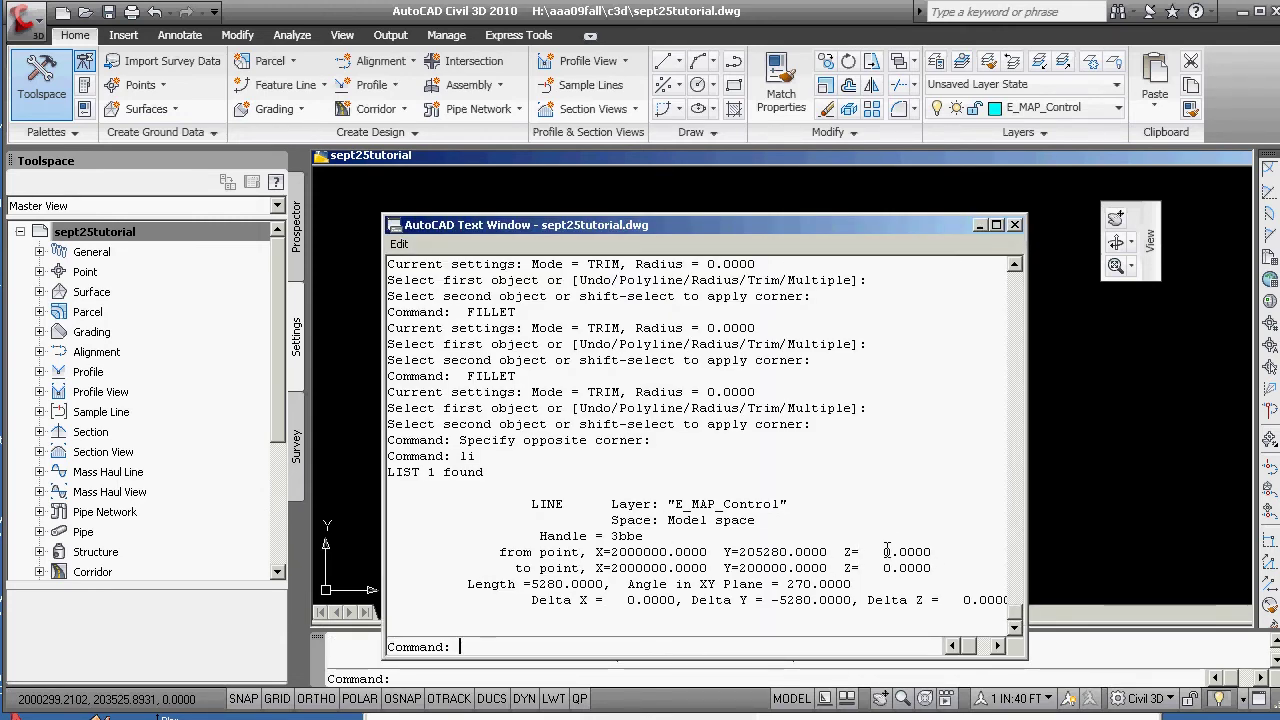
left_click(1014, 225)
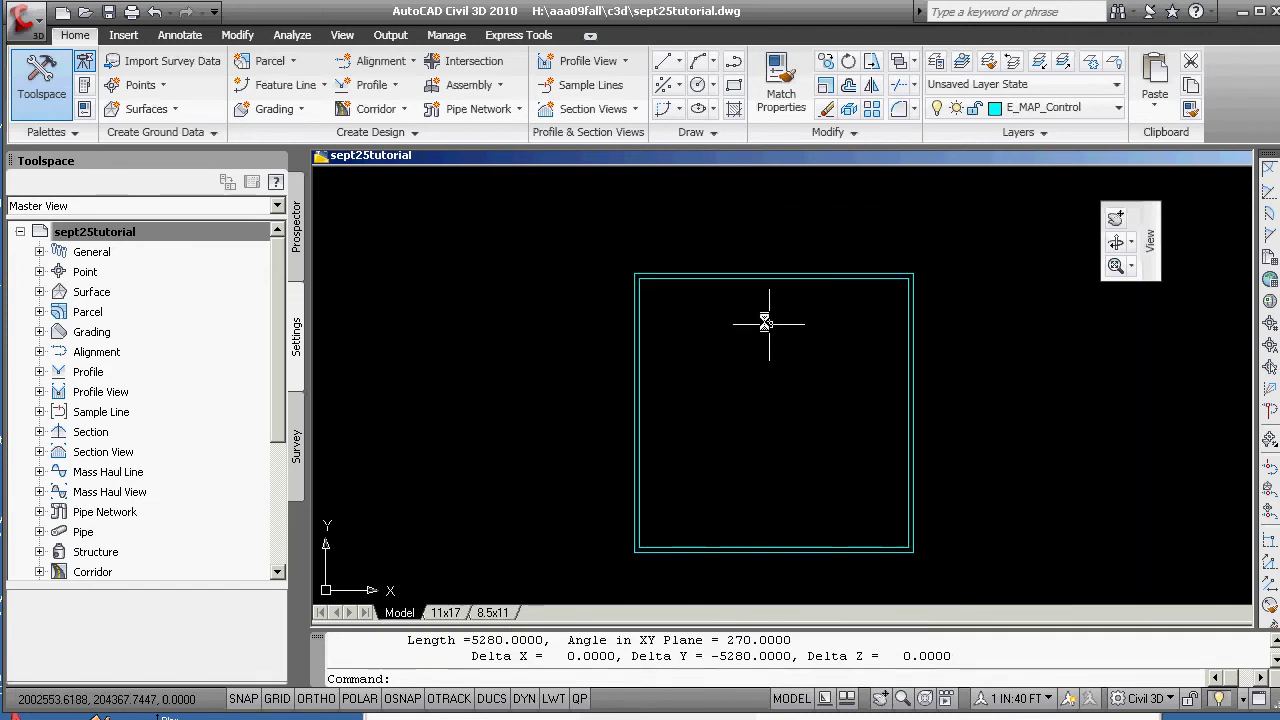
left_click(731, 271)
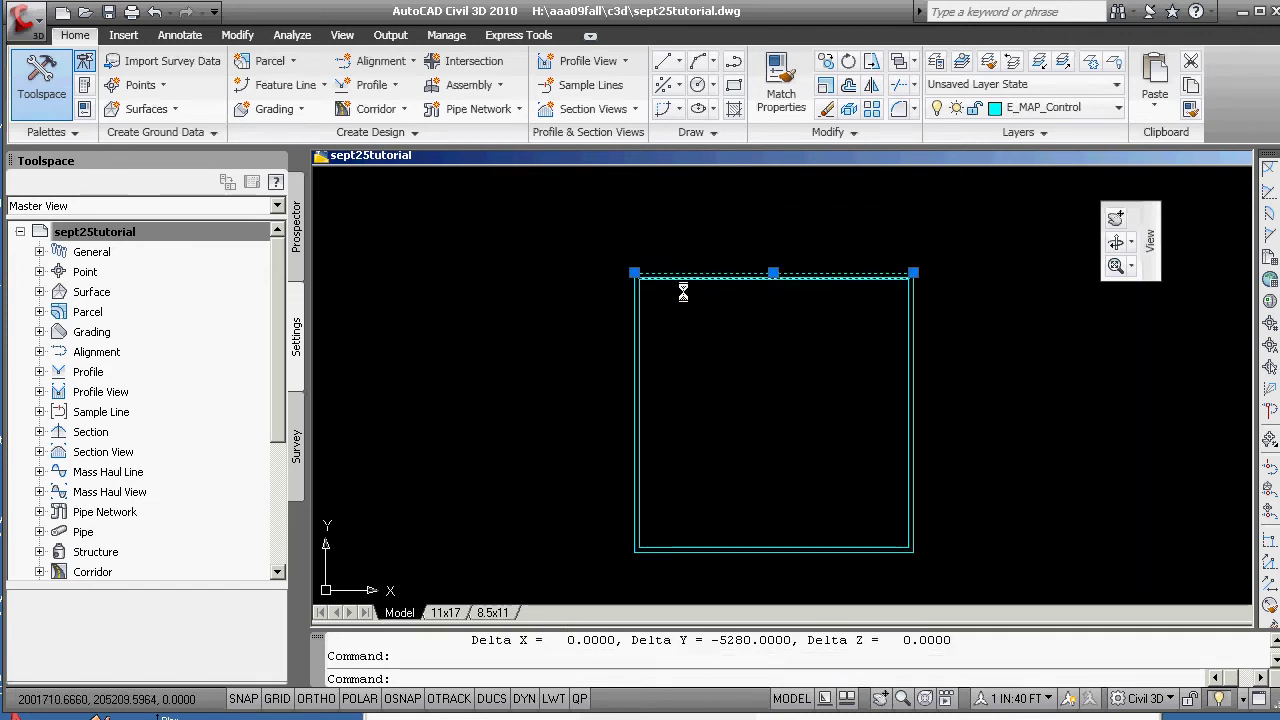
left_click(633, 298)
left_click(743, 550)
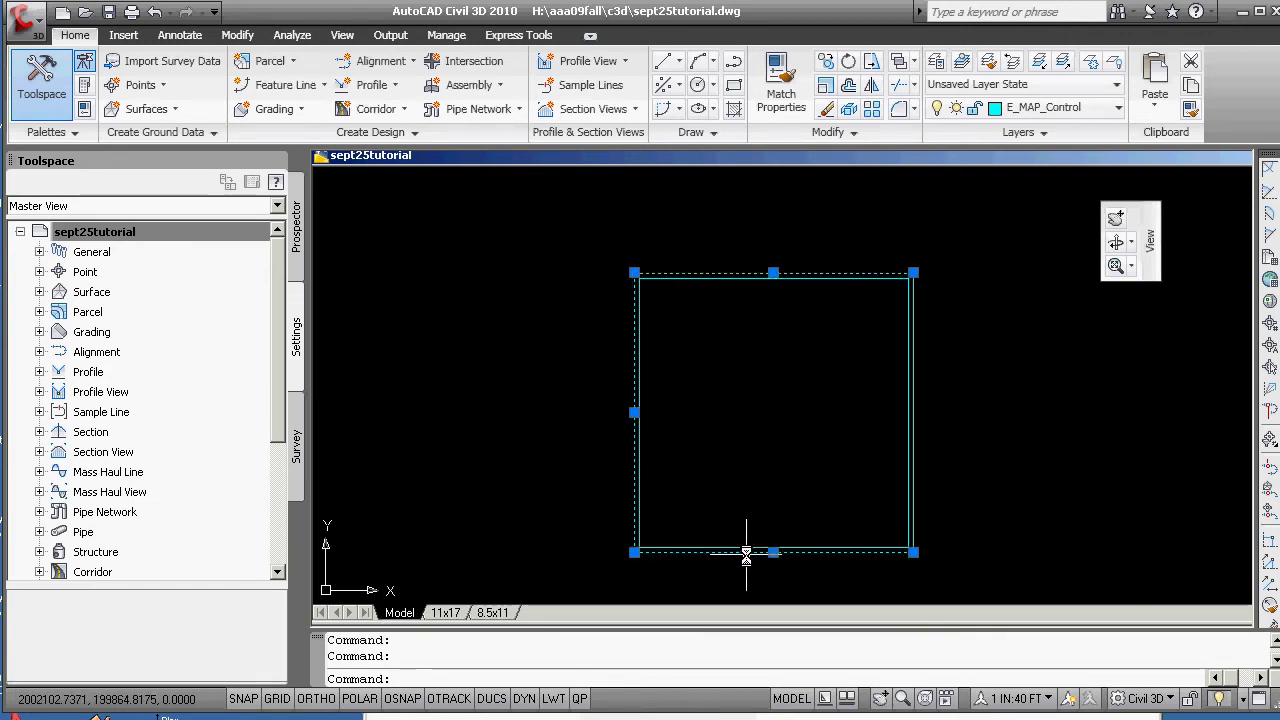
left_click(915, 436)
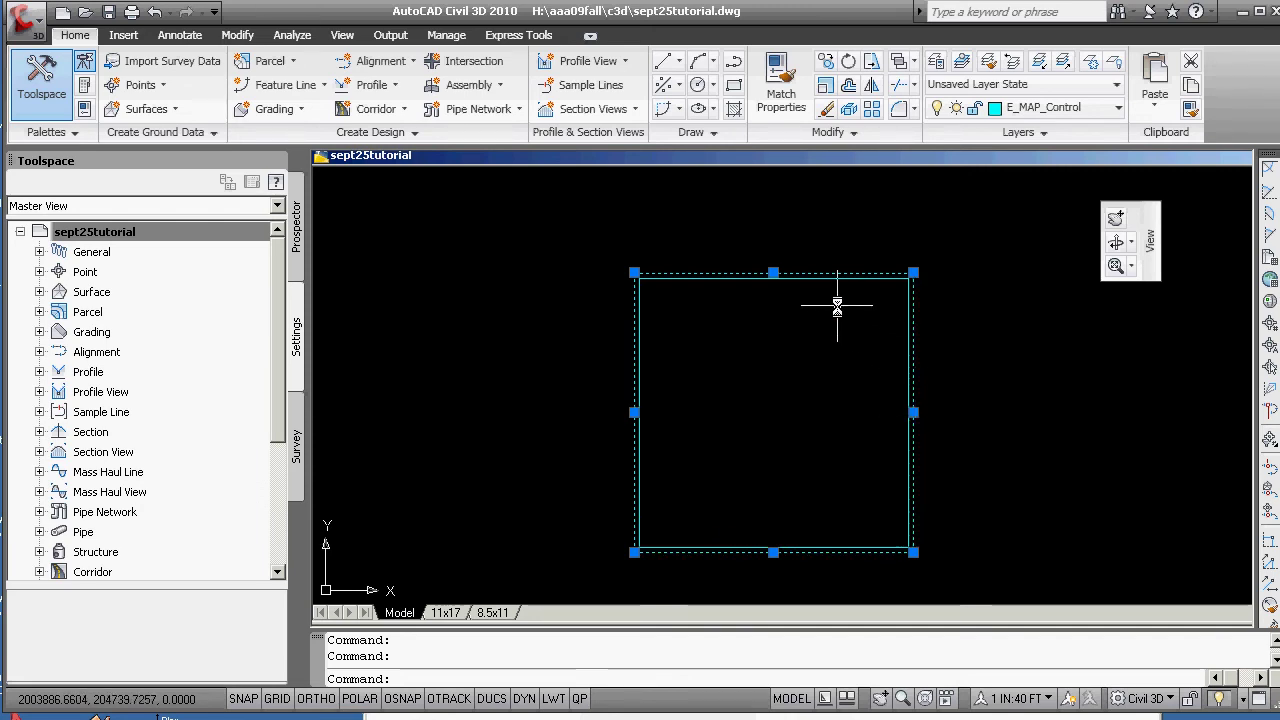
left_click(1117, 108)
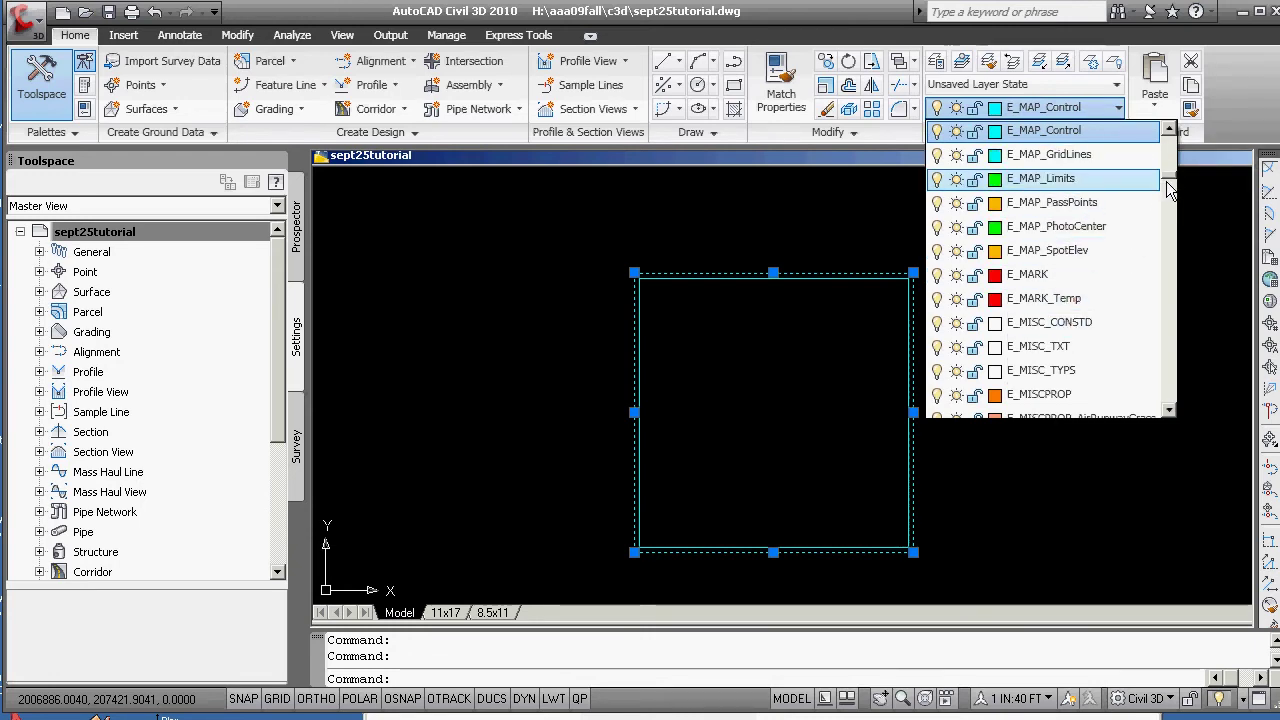
left_click_drag(1170, 190, 1180, 412)
key("Escape")
key("Escape")
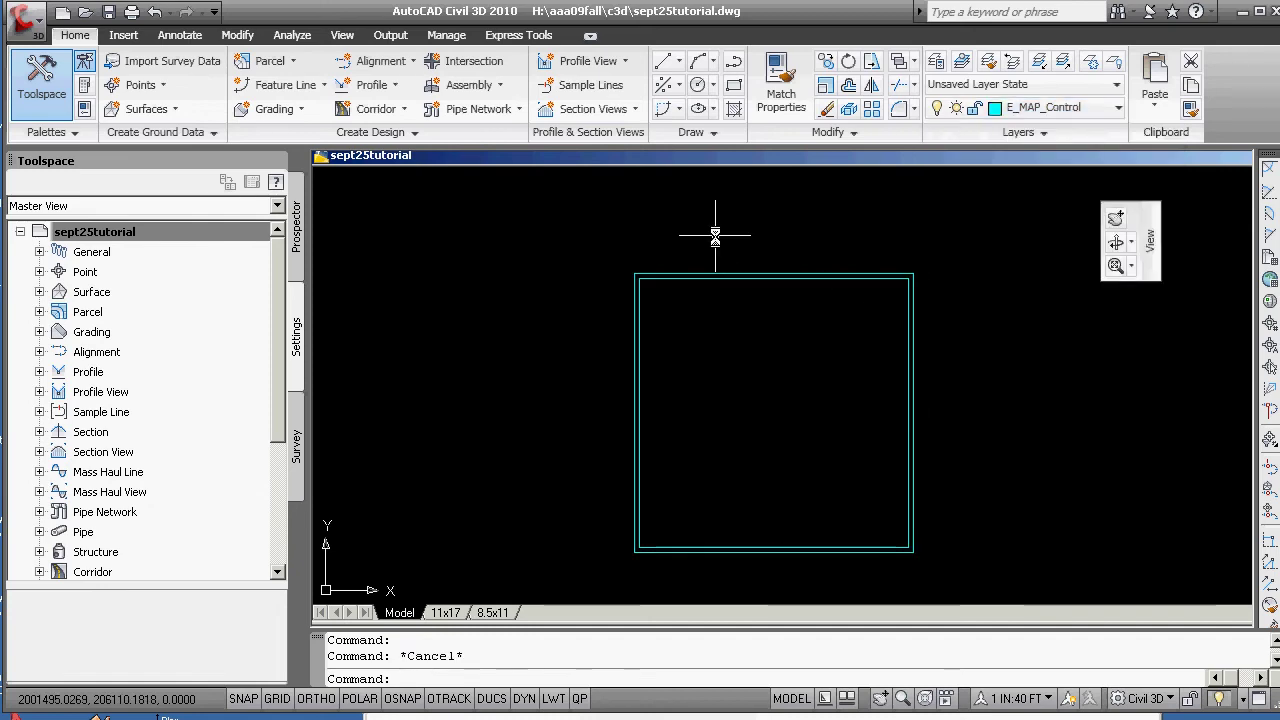
- Make E_SURF the current layer in the layer manager and close the manager
type("la")
key("Return")
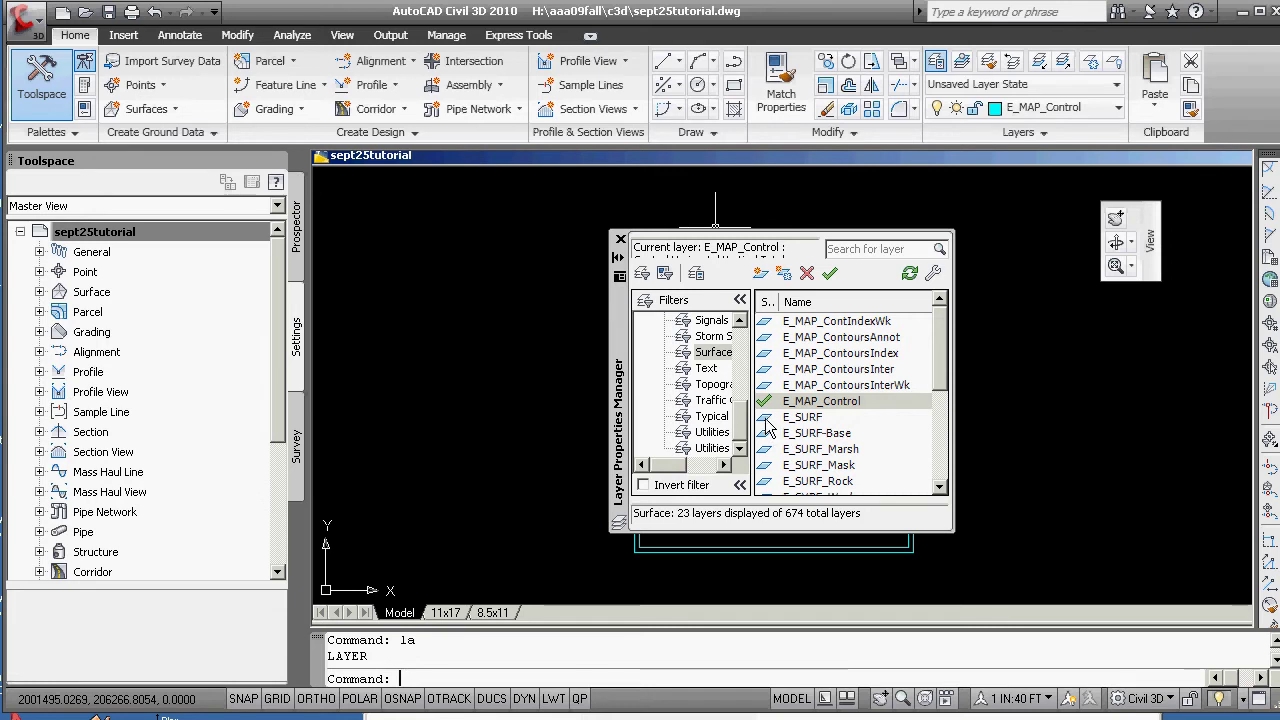
double_click(767, 420)
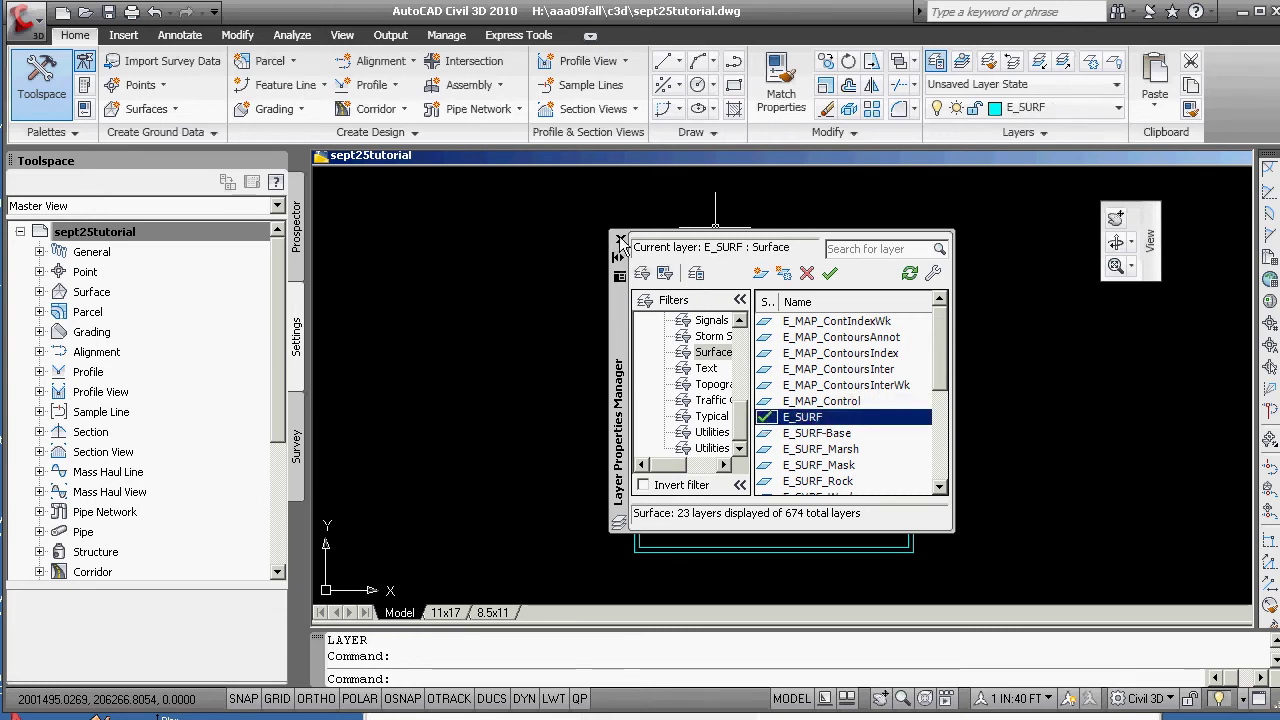
left_click(620, 242)
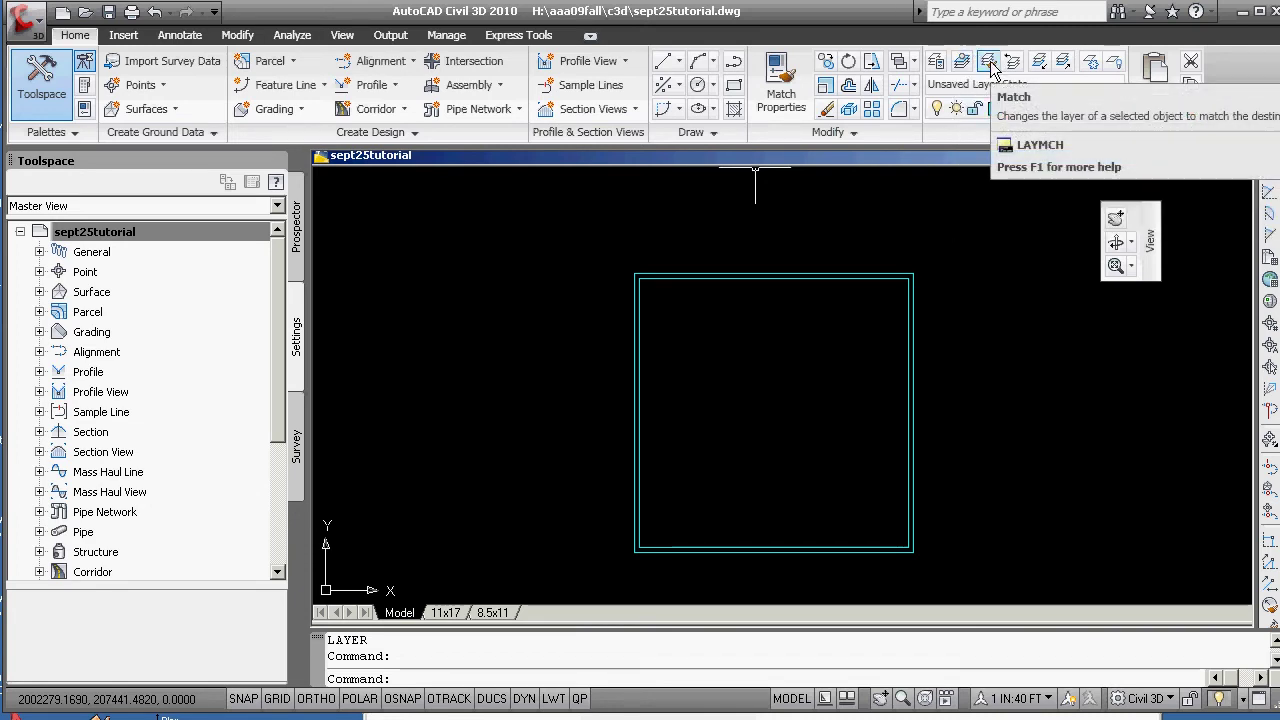
left_click(988, 62)
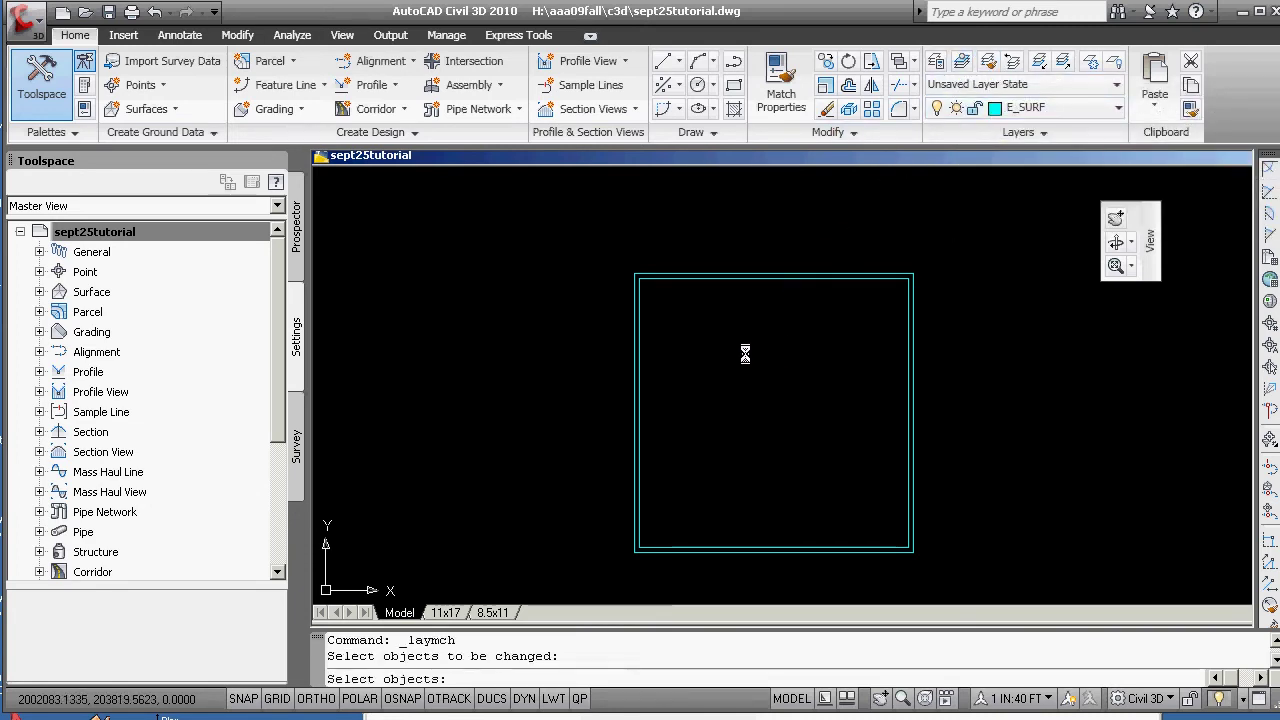
left_click(743, 274)
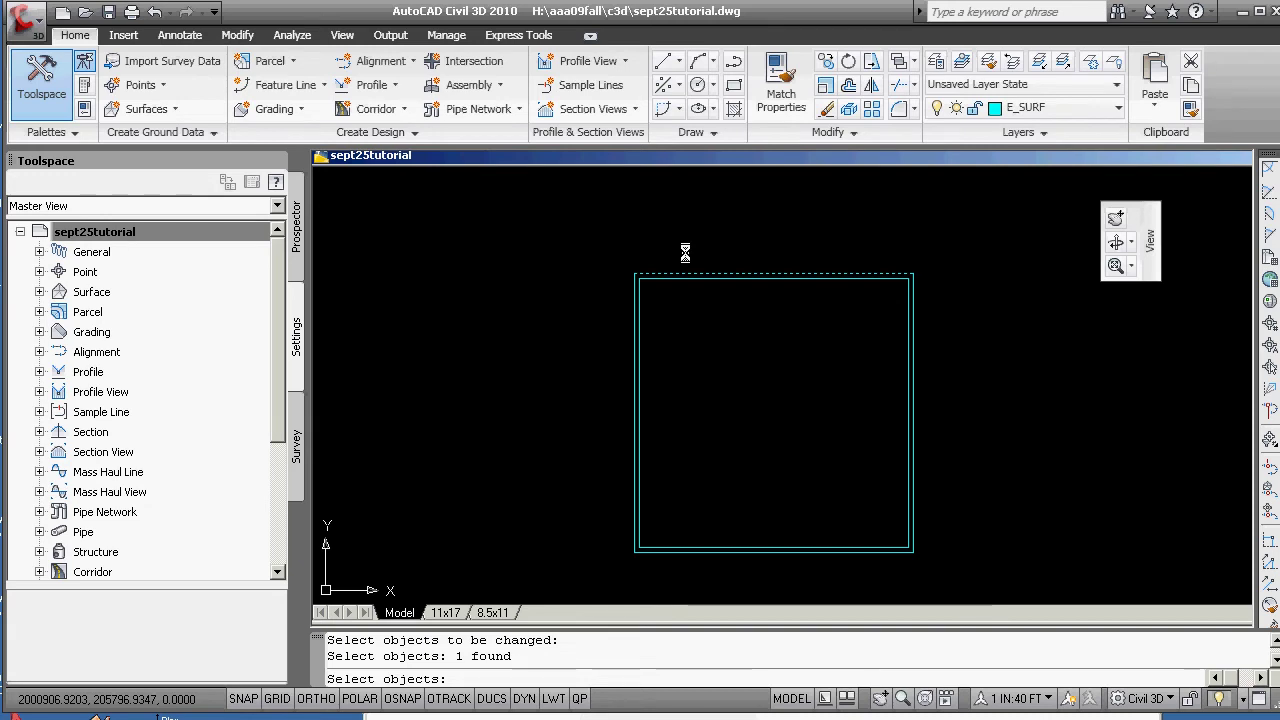
key("Escape")
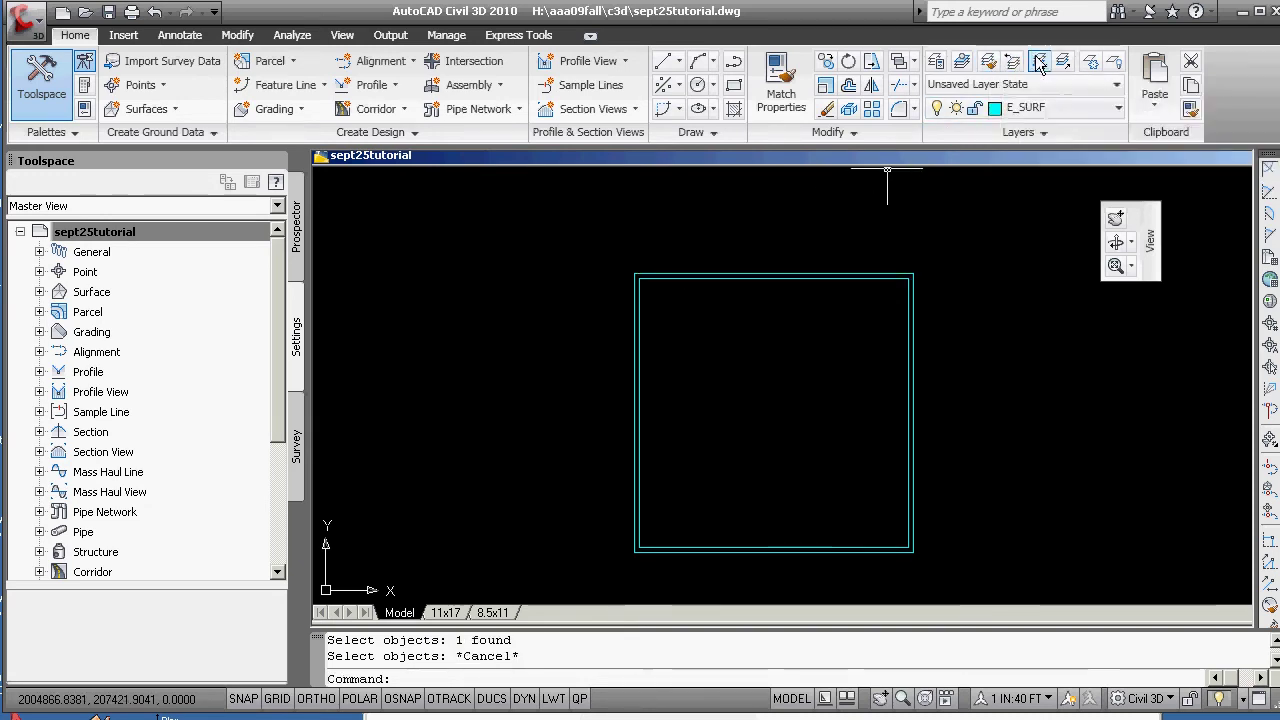
- Change the layer of the outer square's upper line to E_SURF through its properties and clear the selection
left_click(822, 273)
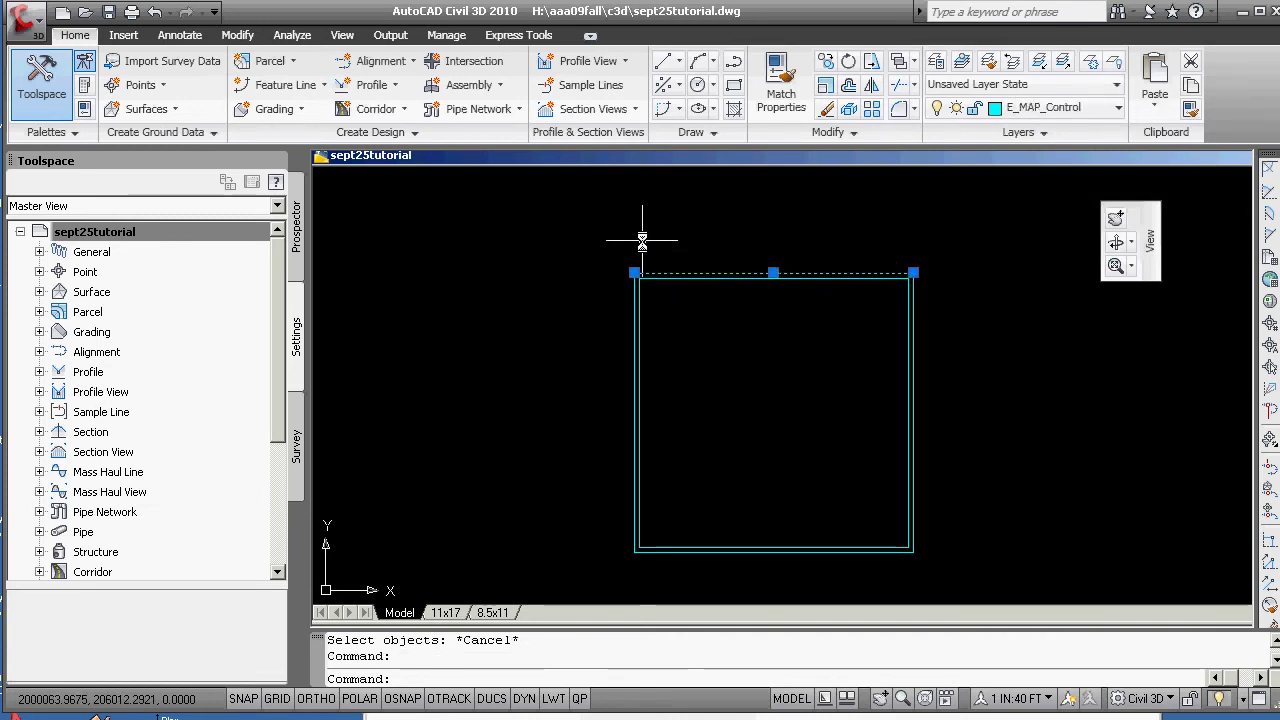
right_click(580, 222)
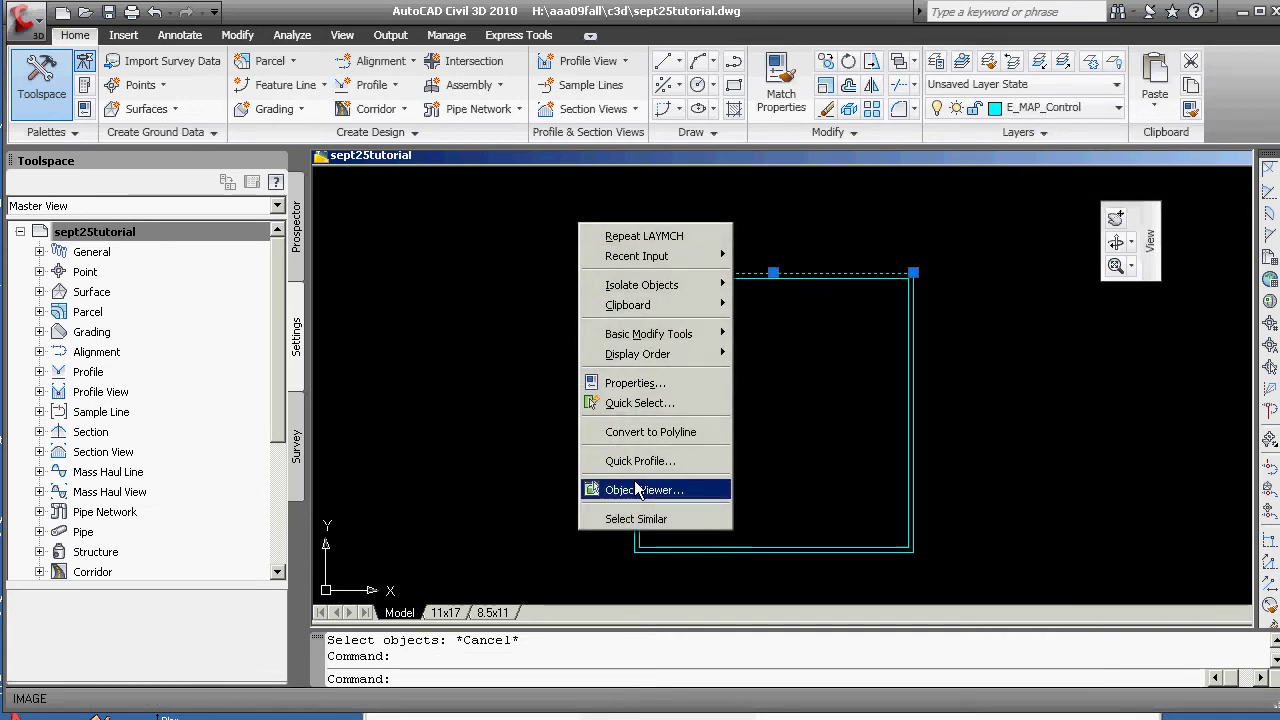
left_click(640, 383)
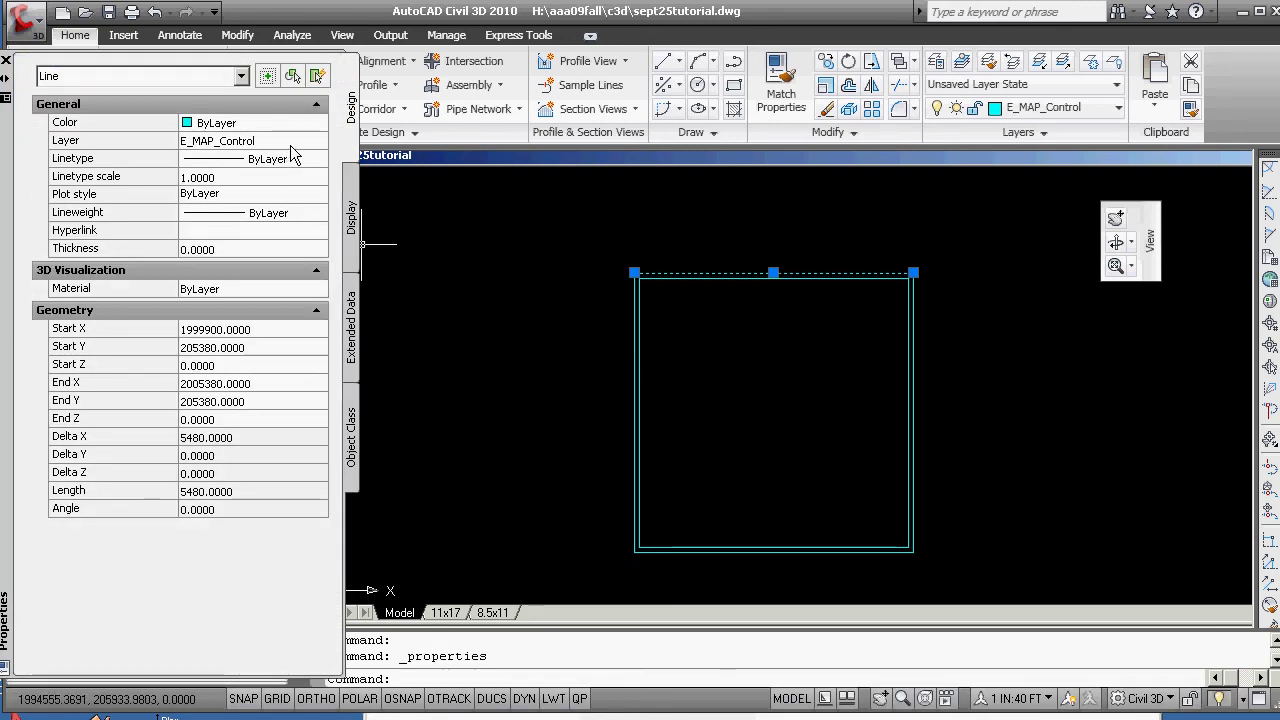
left_click(290, 141)
left_click(318, 141)
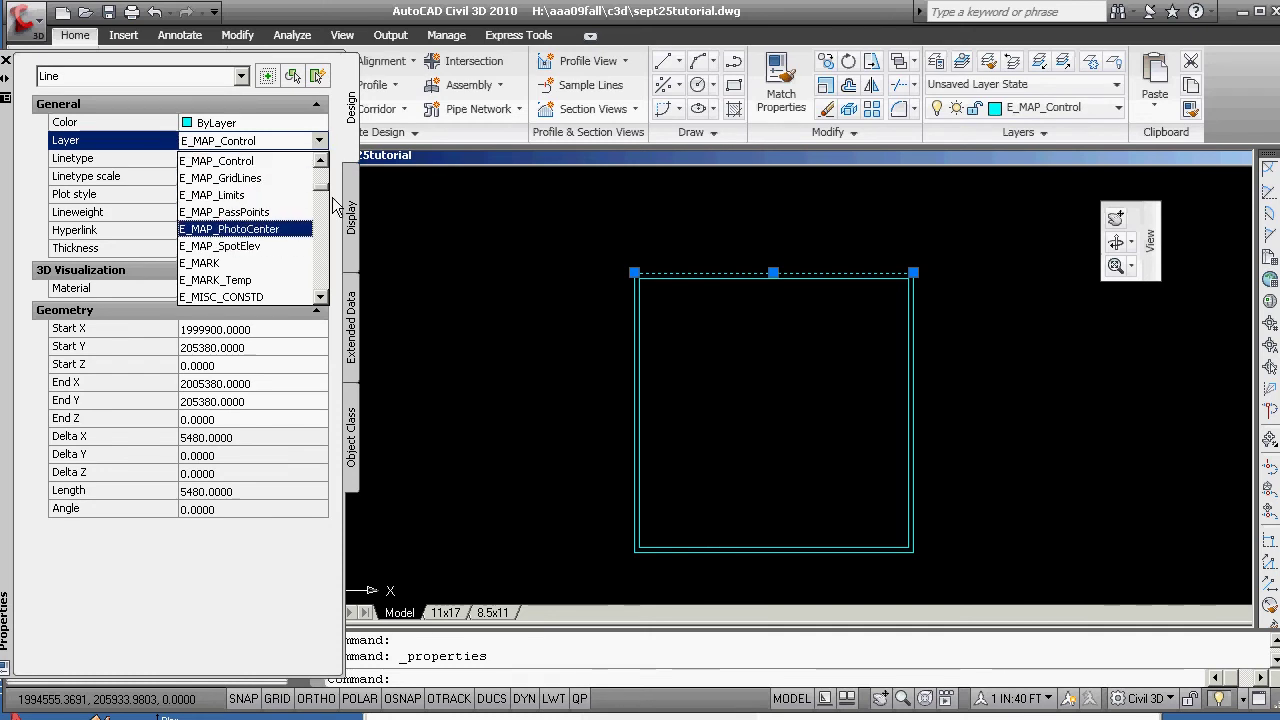
mouse_move(322, 196)
left_mouse_down()
mouse_move(325, 224)
mouse_move(322, 214)
left_mouse_up()
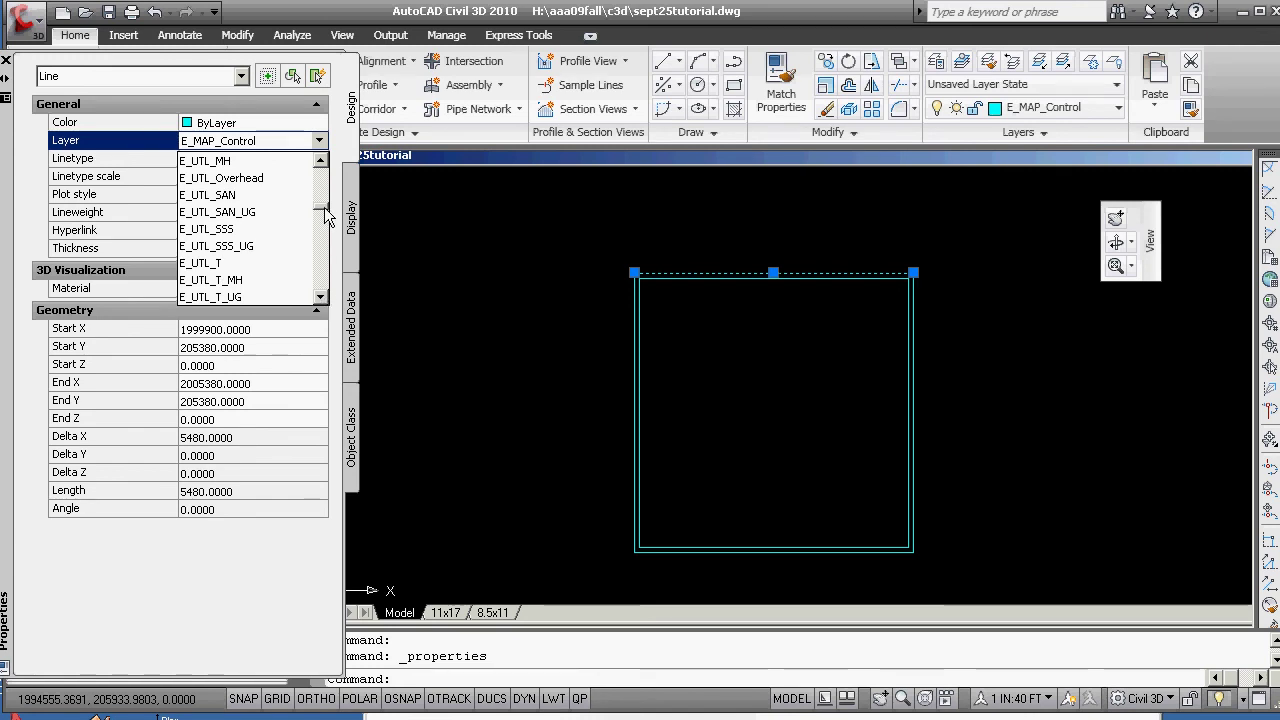
left_click_drag(322, 180, 322, 160)
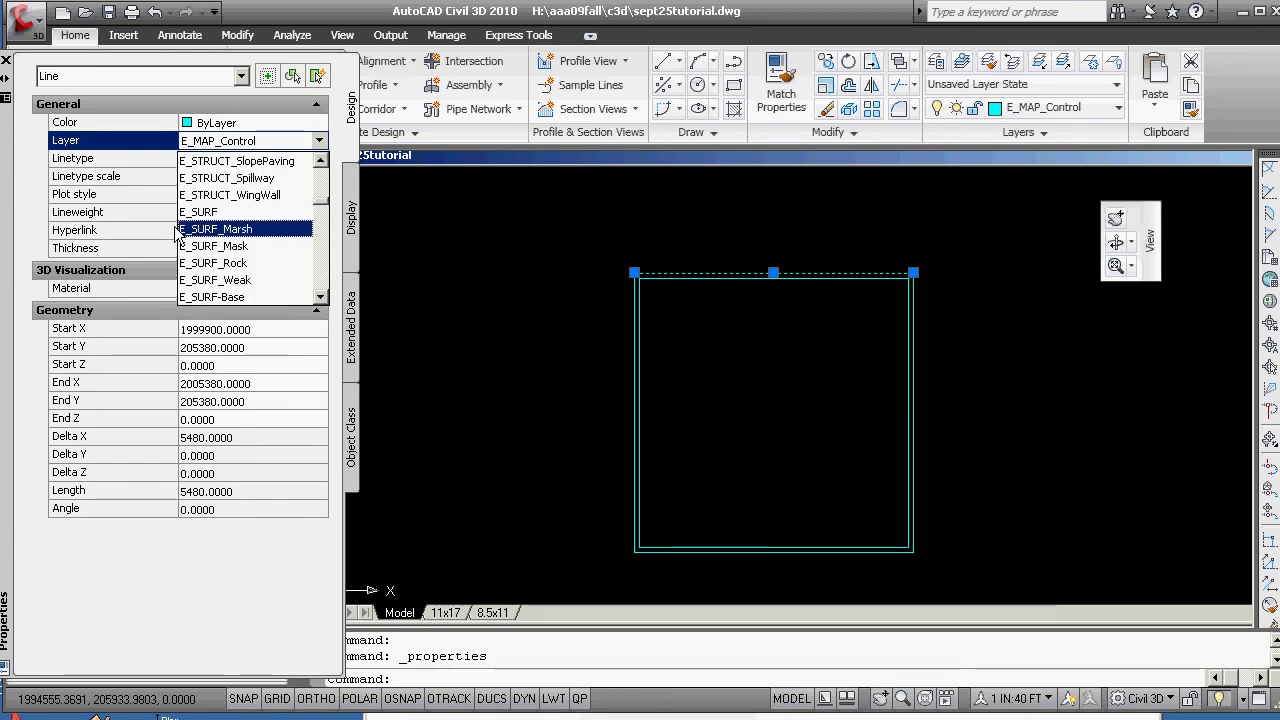
left_click(205, 212)
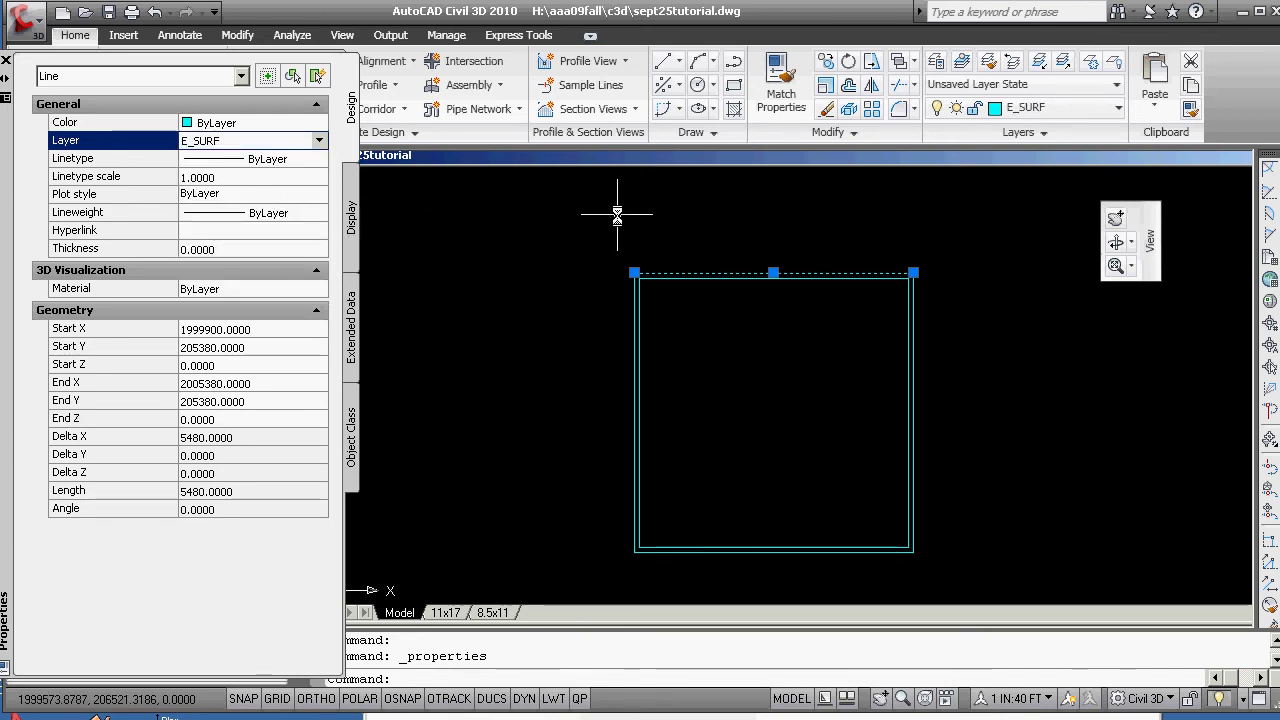
key("Escape")
key("Escape")
left_click(704, 268)
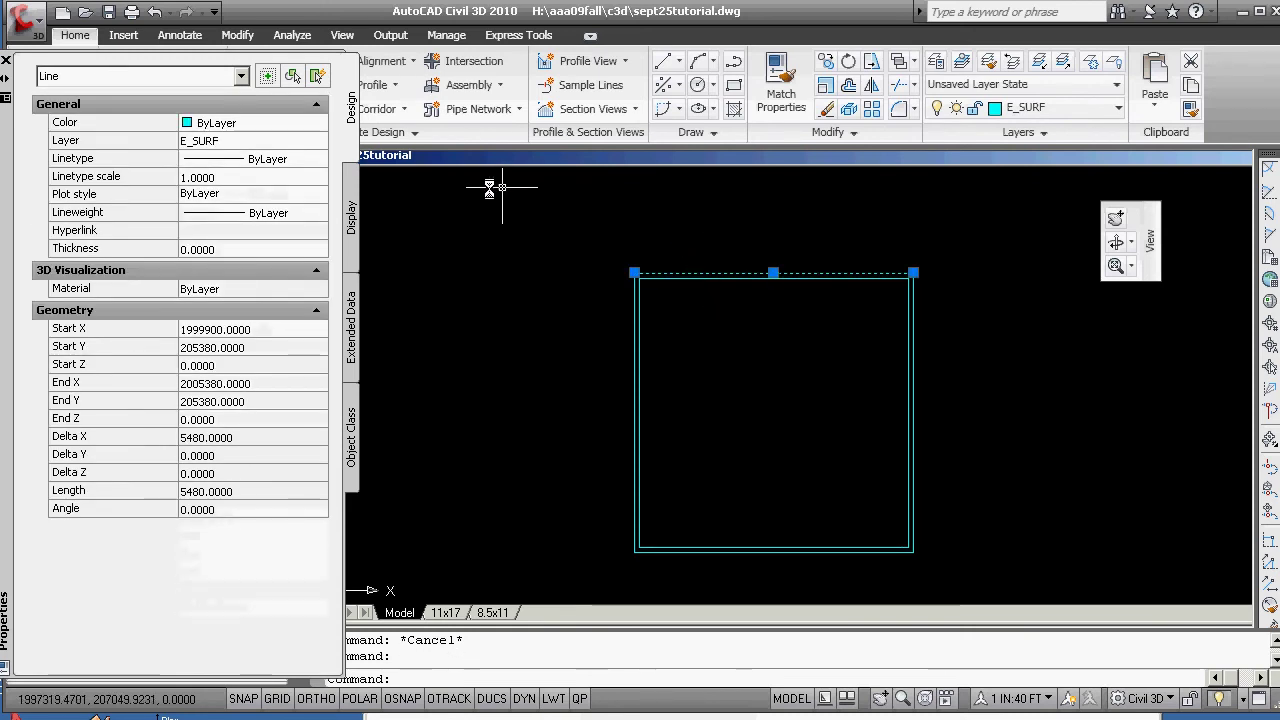
key("Escape")
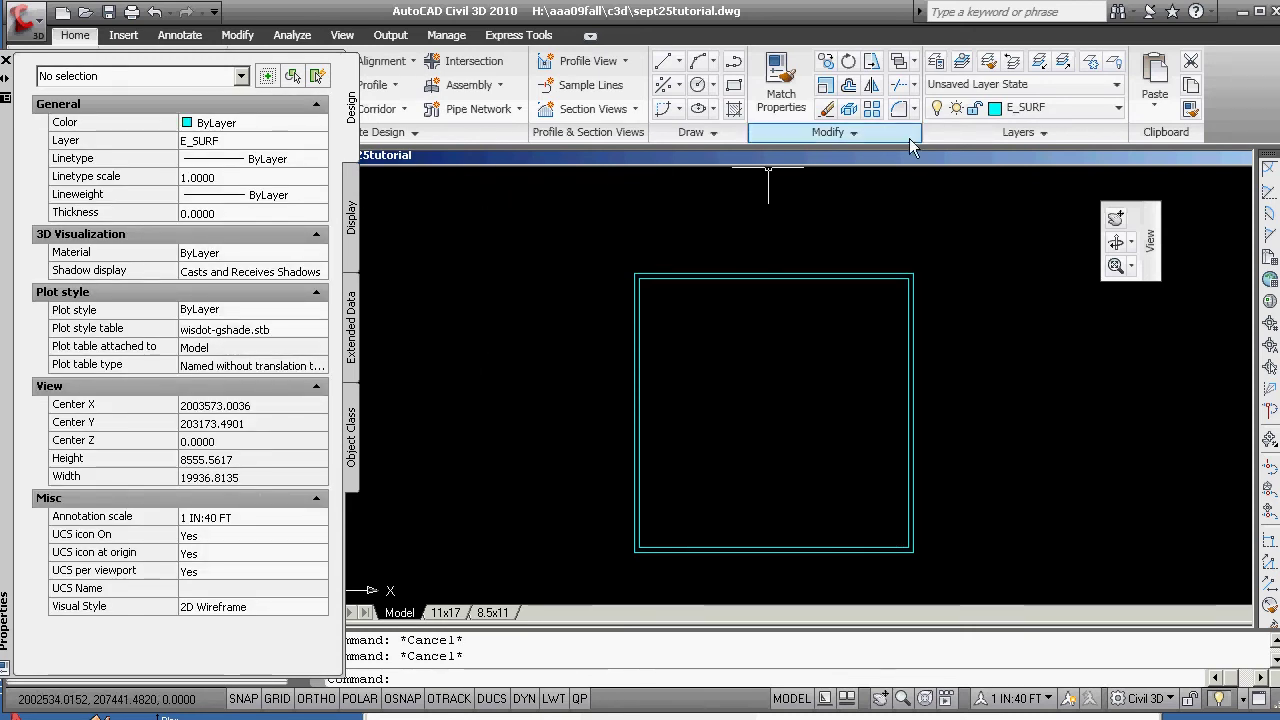
- Match the layer of the outer square's other three lines to its upper line on E_SURF
left_click(987, 63)
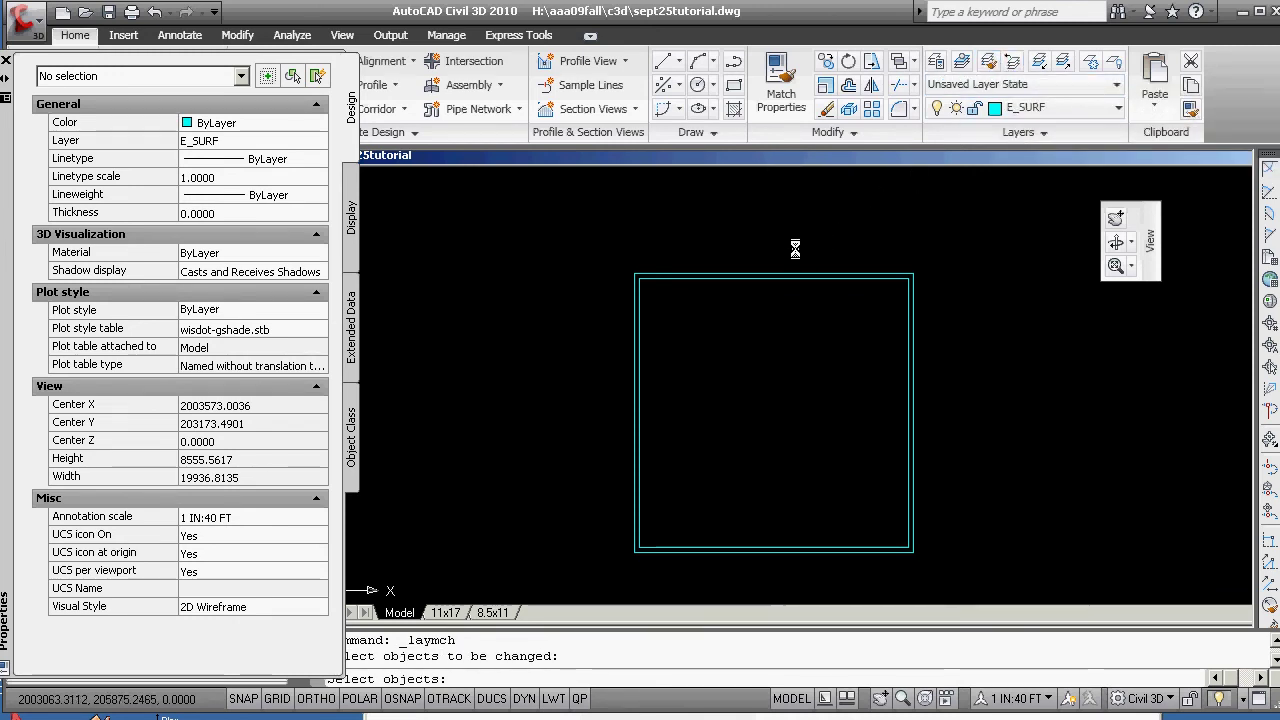
left_click(913, 292)
left_click(639, 470)
left_click(632, 461)
key("Return")
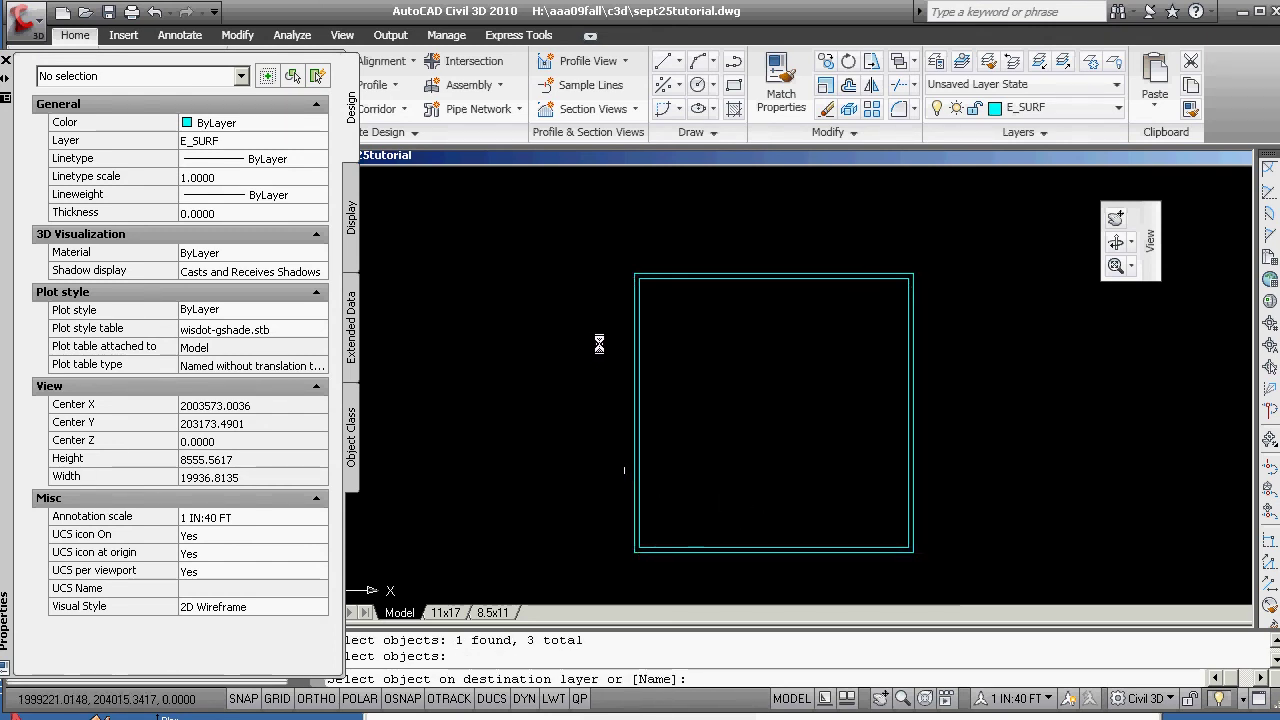
left_click(707, 272)
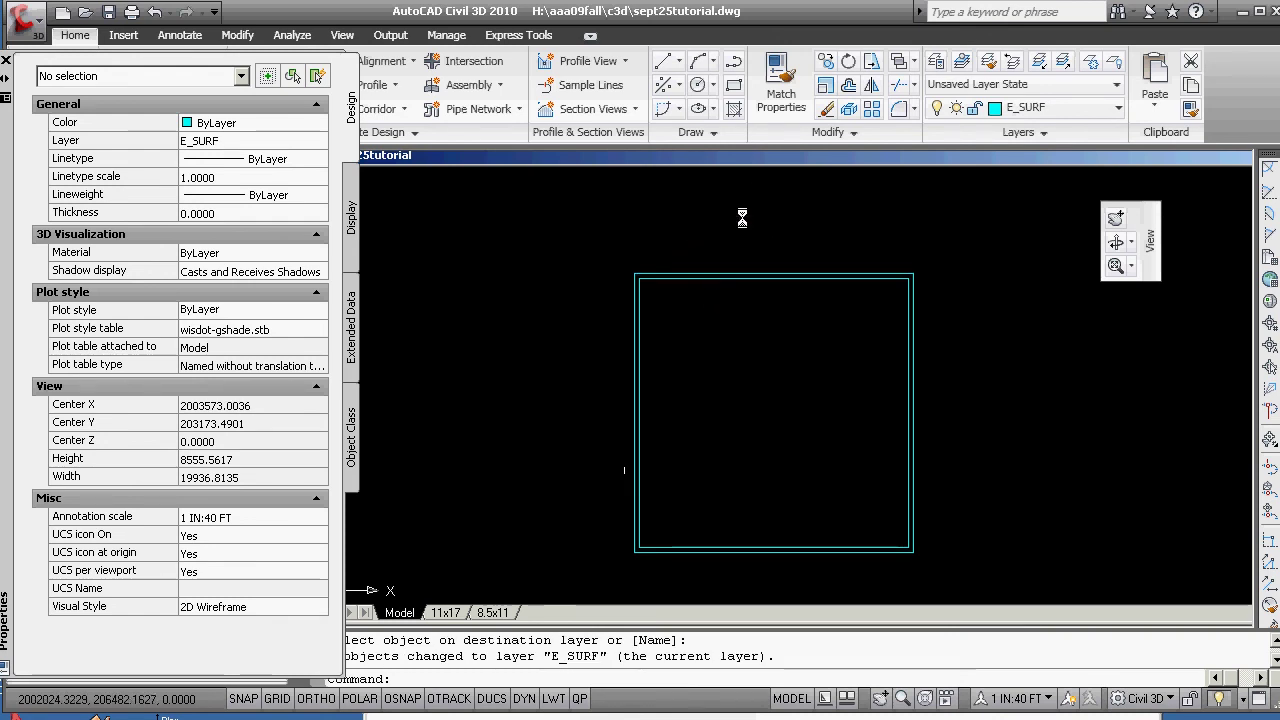
- Move the outer square's four lines from their upper-right corner by the relative displacement @0,0,1000 and clear the selection
left_click(634, 298)
left_click(667, 272)
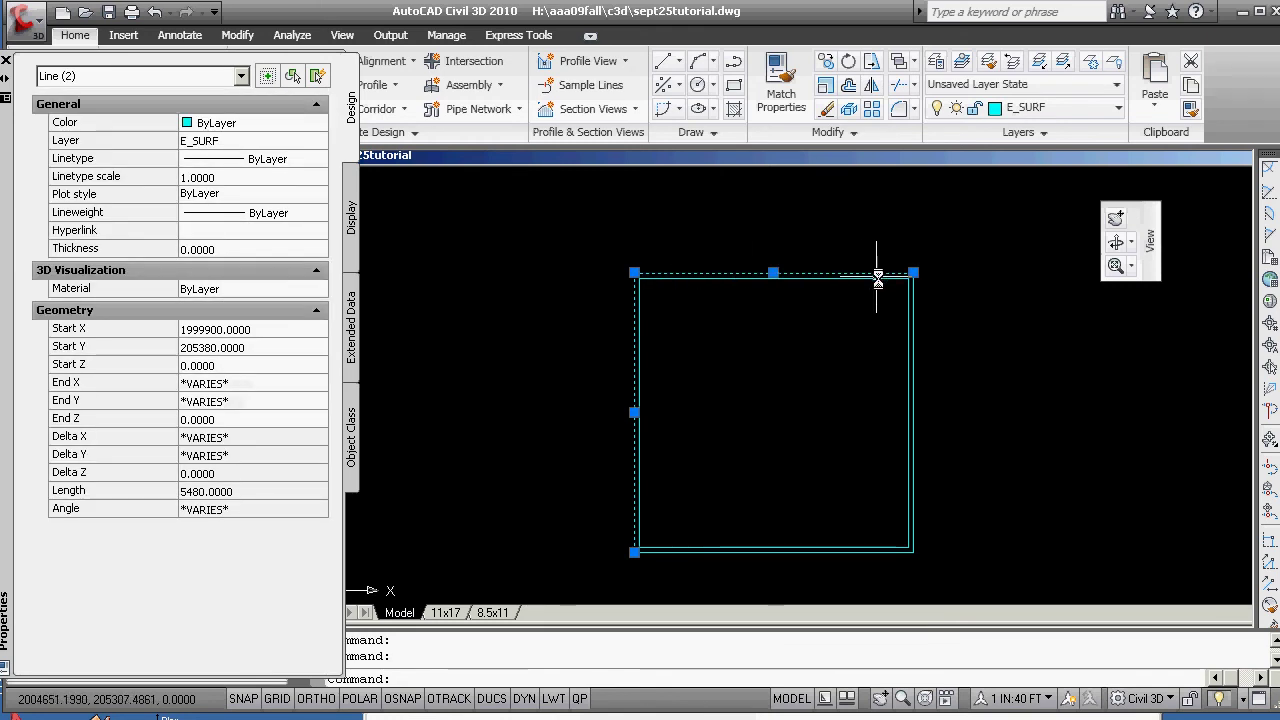
left_click(914, 300)
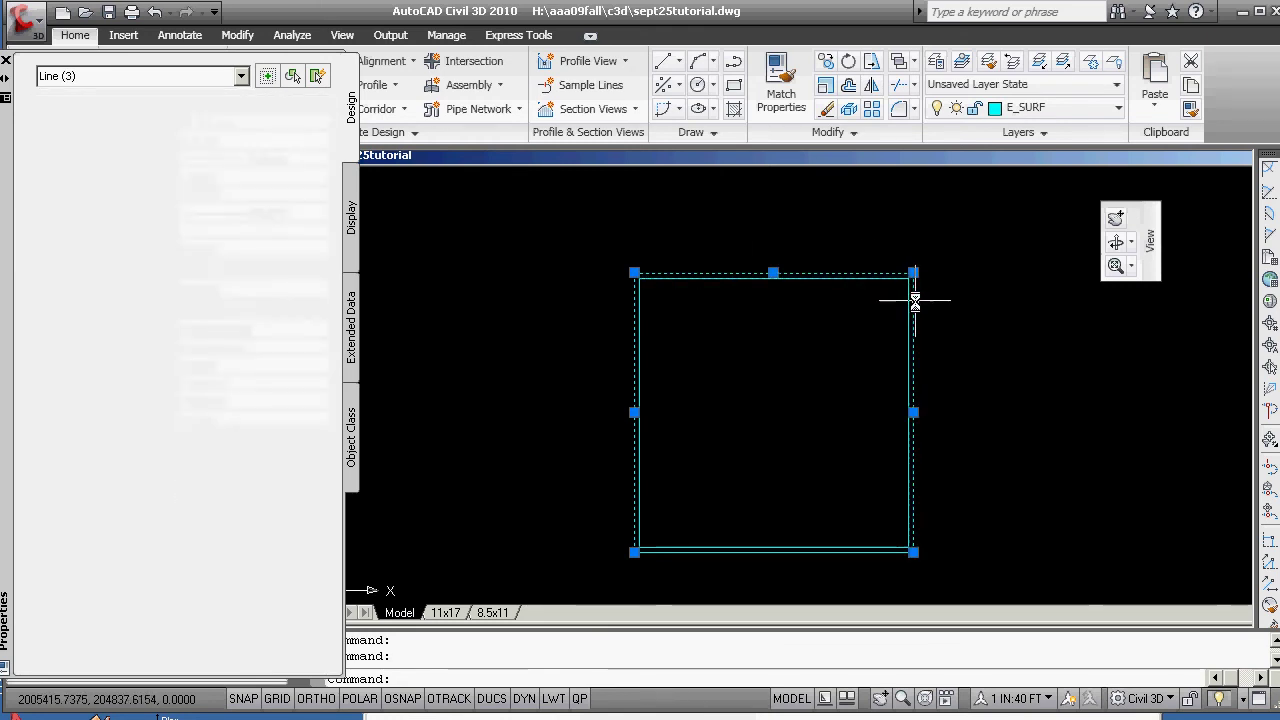
left_click(826, 549)
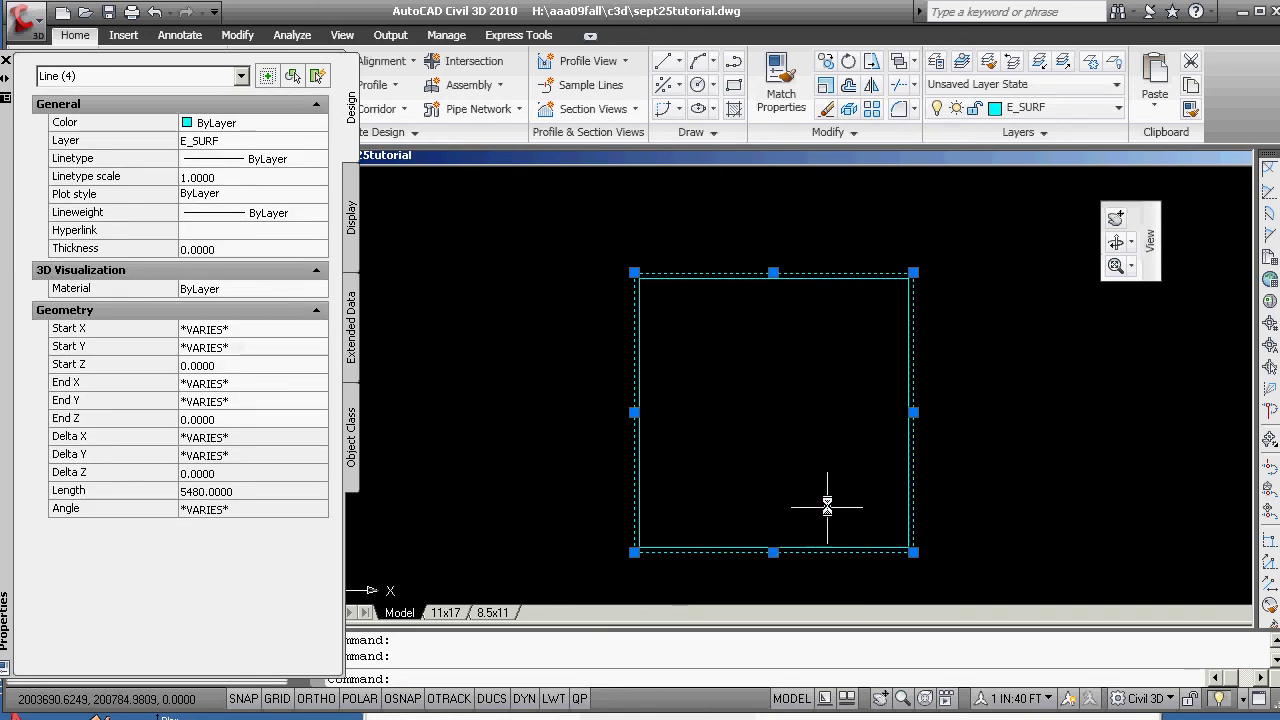
left_click(913, 272)
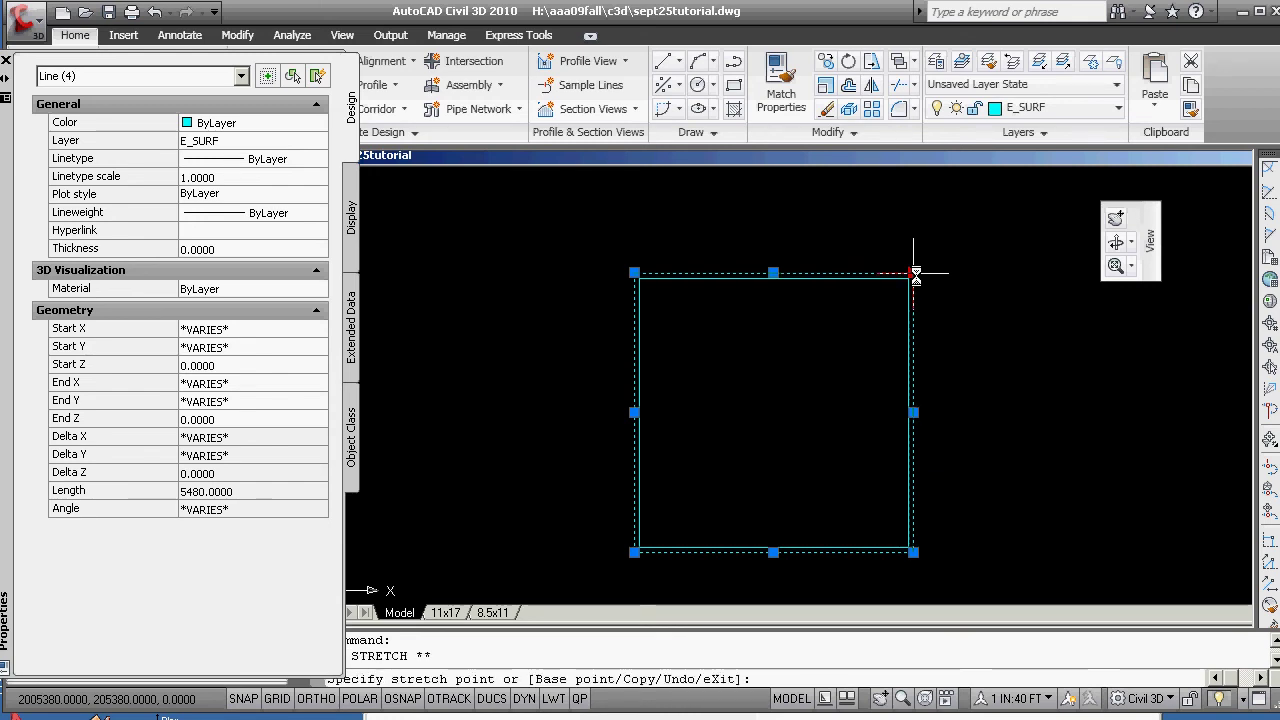
right_click(915, 273)
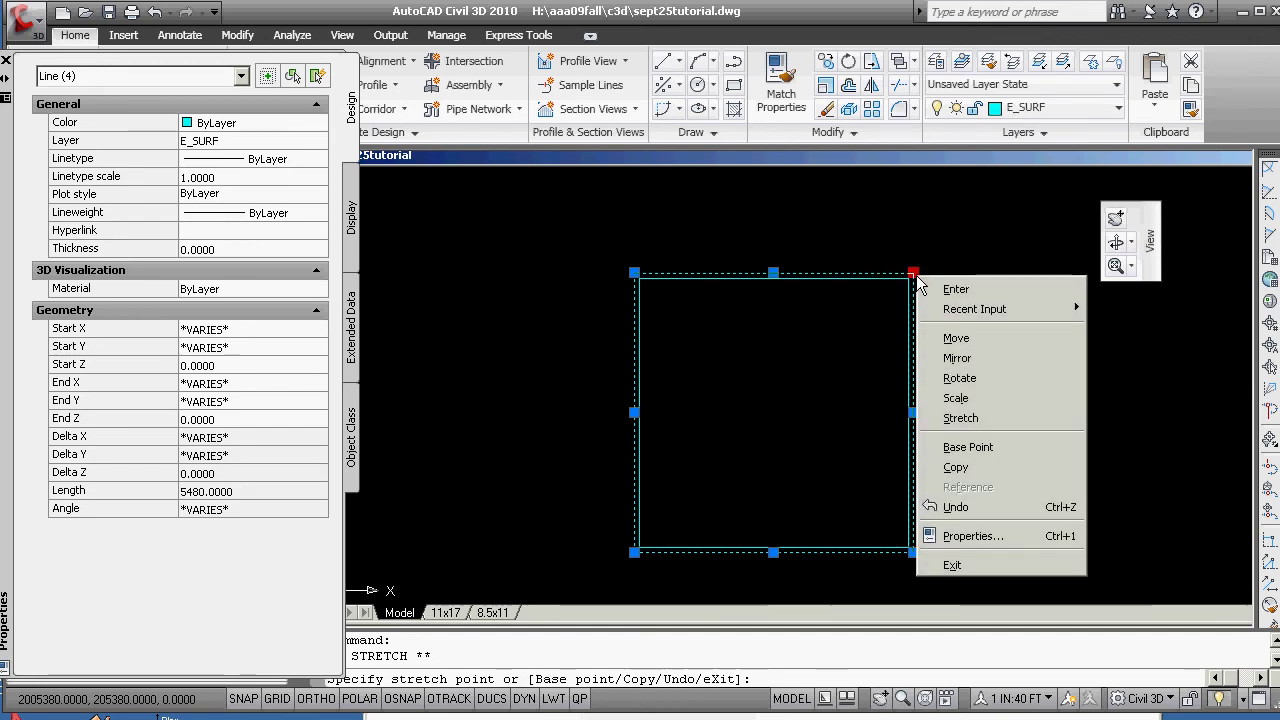
left_click(952, 338)
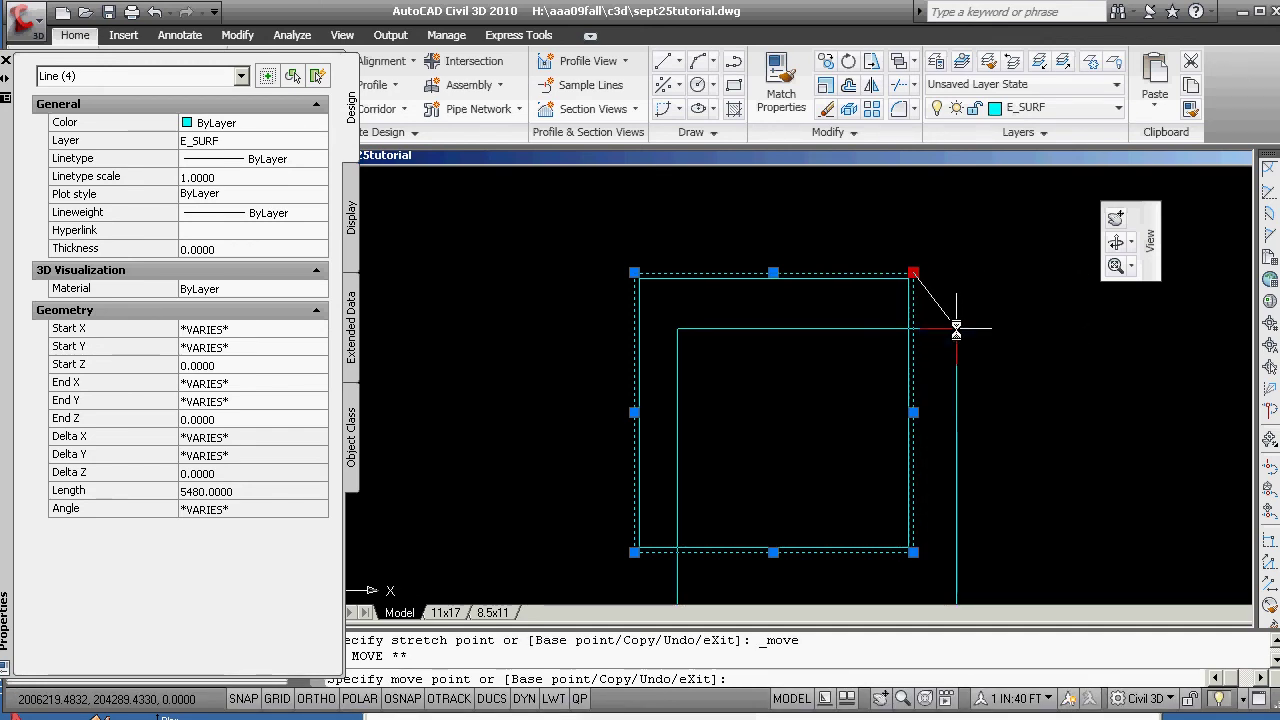
type("@0,0,1000")
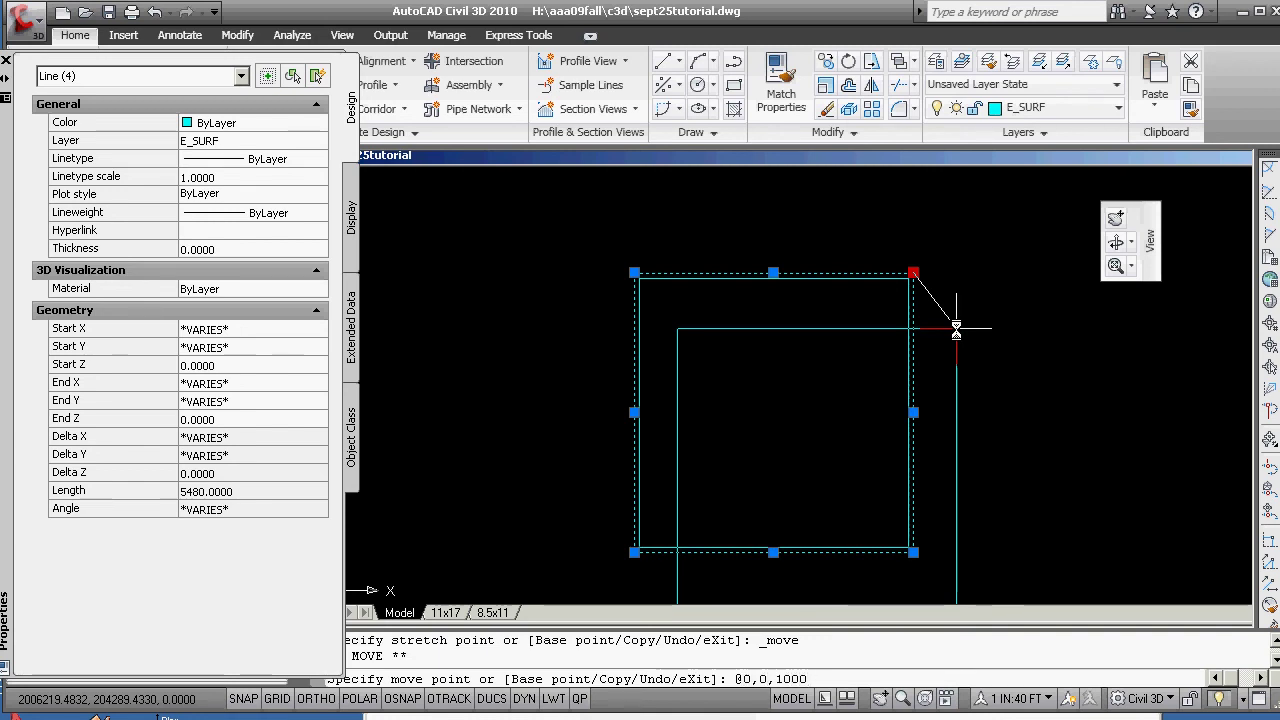
key("Return")
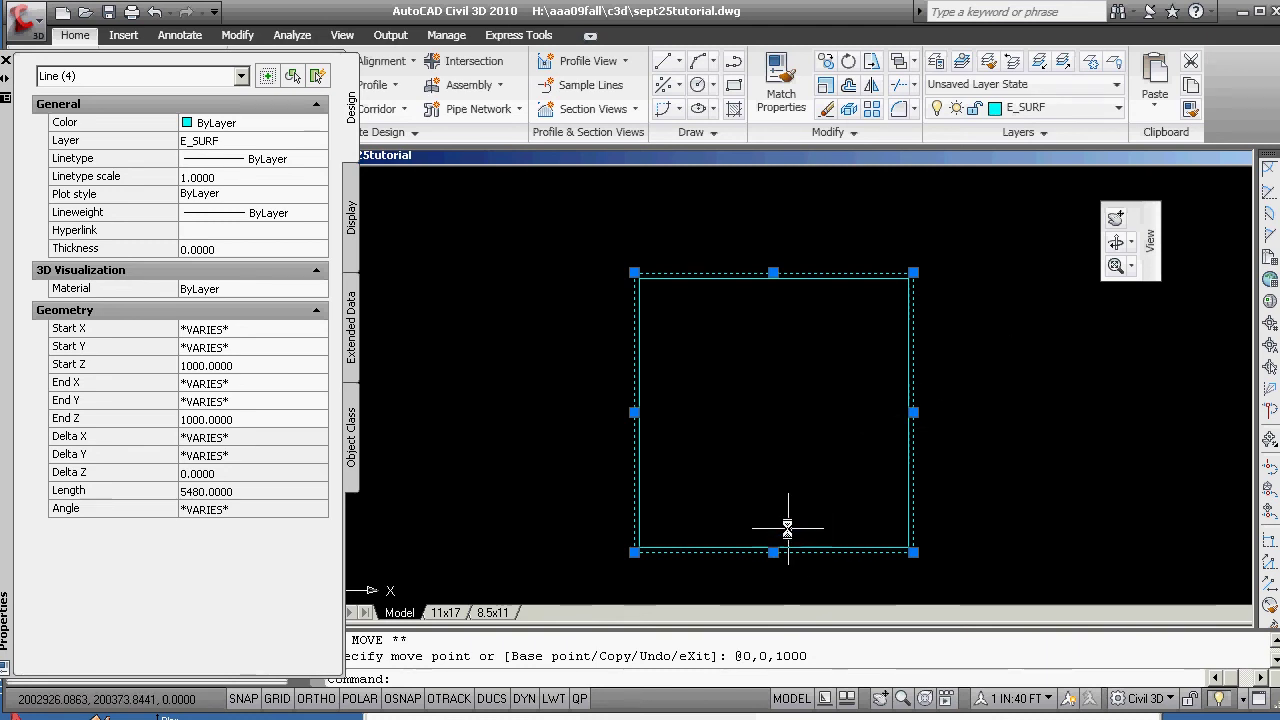
key("Escape")
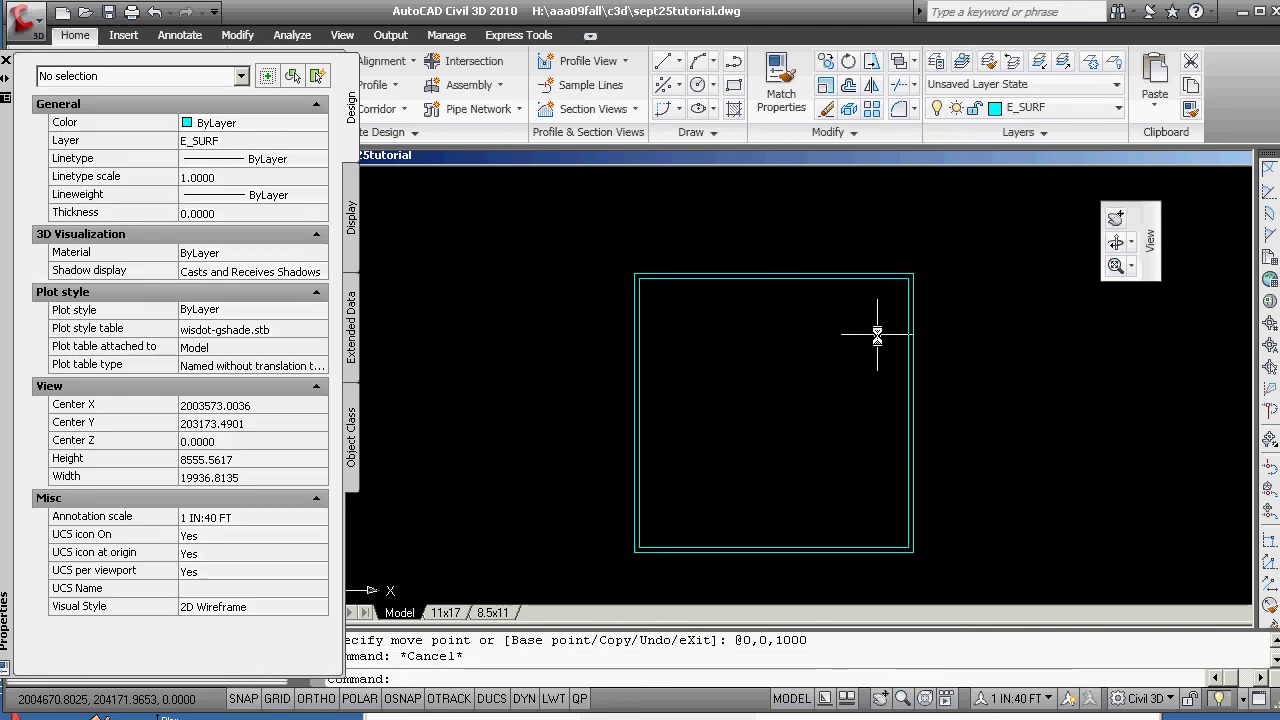
- Check the start and end elevations of the outer square's upper line, clear the selection and close the properties display
left_click(826, 274)
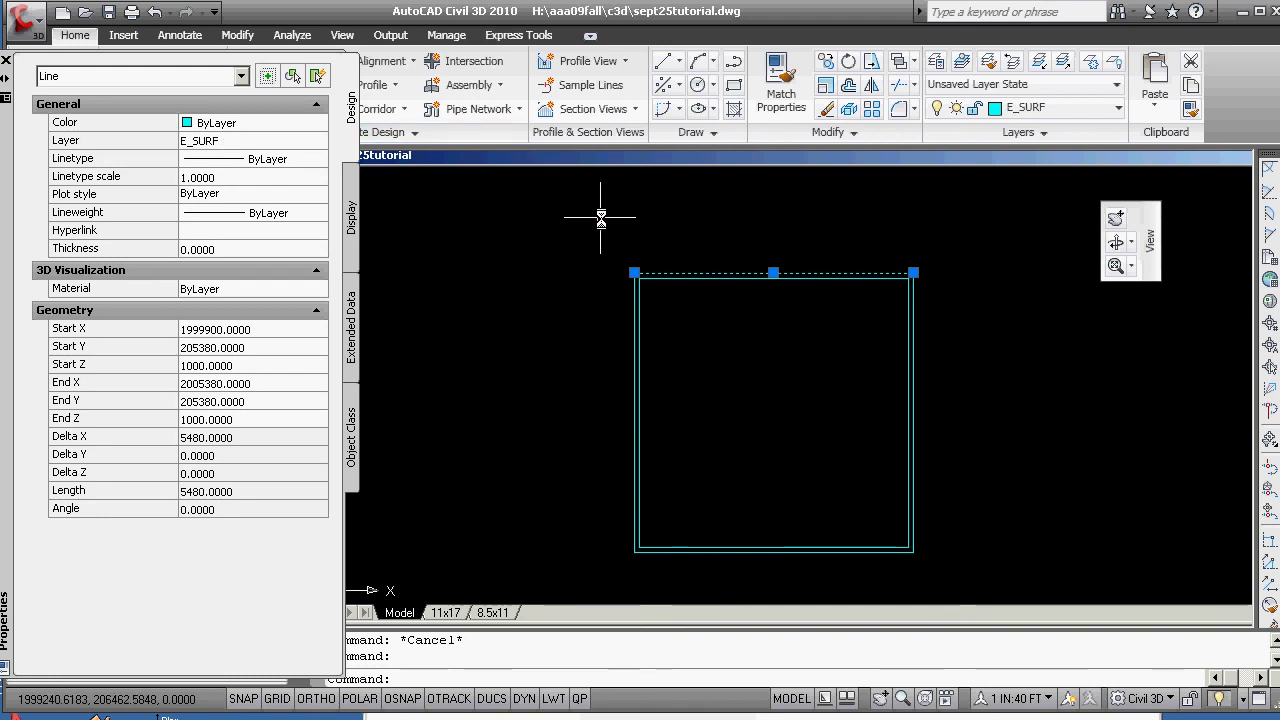
key("Escape")
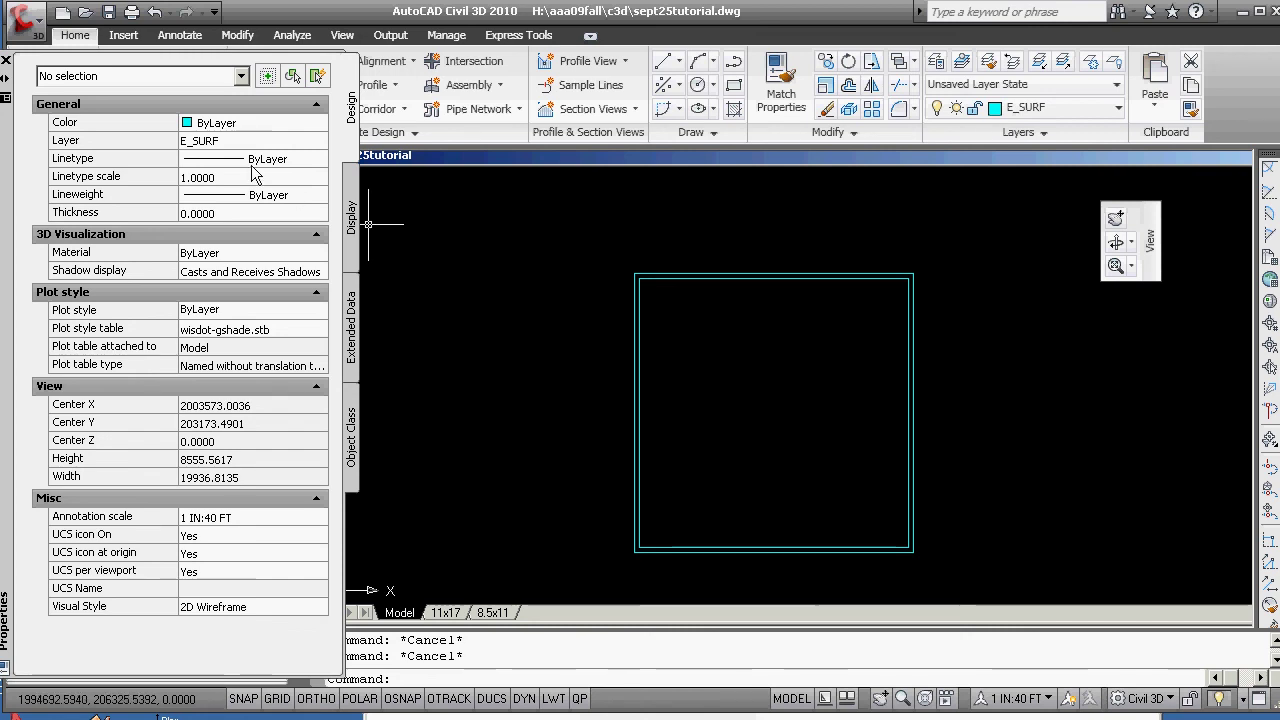
key("ctrl+1")
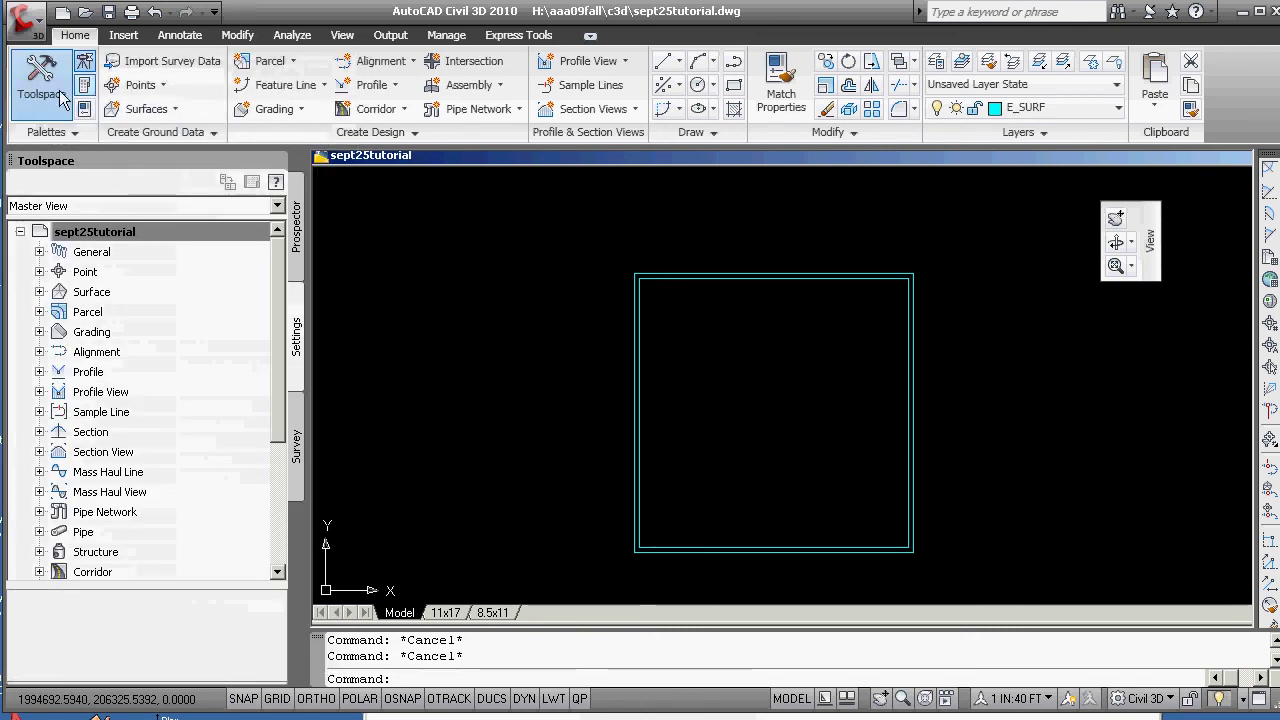